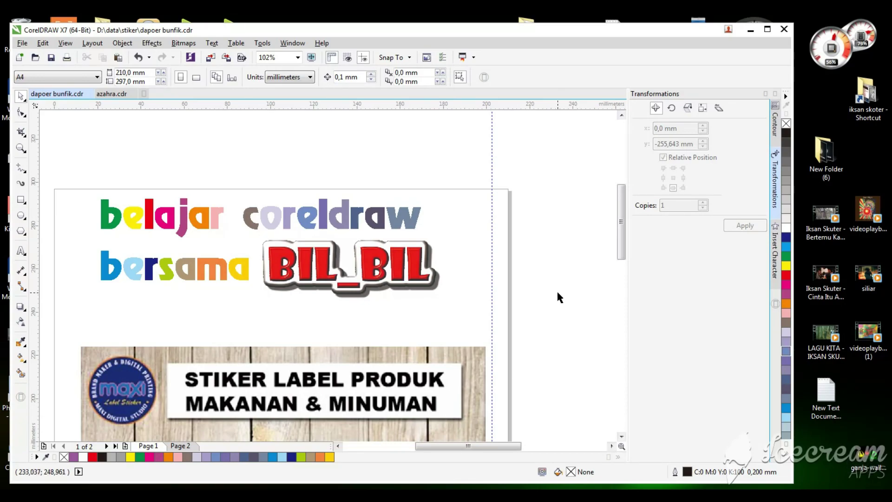
- Examine the reference sticker image on the page, focusing on the purple oval label with the chef illustration
{"action": "scroll", "coordinate": [559, 297], "scroll_direction": "down", "scroll_amount": 3}
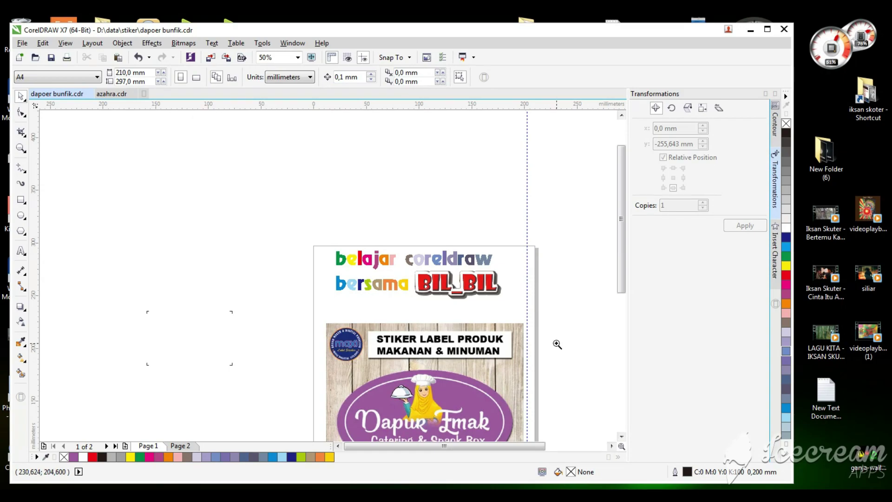
{"action": "scroll", "coordinate": [557, 343], "scroll_direction": "up", "scroll_amount": 3}
{"action": "scroll", "coordinate": [556, 389], "scroll_direction": "up", "scroll_amount": 2}
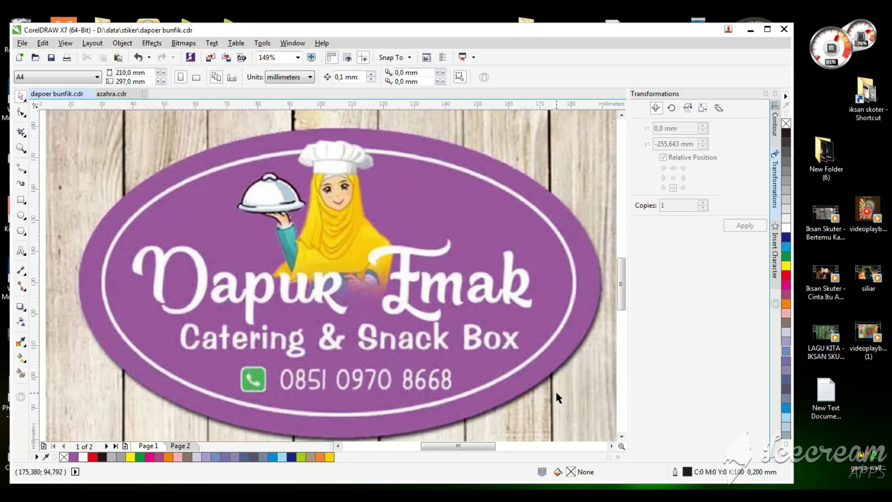
{"action": "scroll", "coordinate": [557, 390], "scroll_direction": "down", "scroll_amount": 4}
{"action": "scroll", "coordinate": [576, 436], "scroll_direction": "up", "scroll_amount": 3}
{"action": "scroll", "coordinate": [576, 436], "scroll_direction": "down", "scroll_amount": 3}
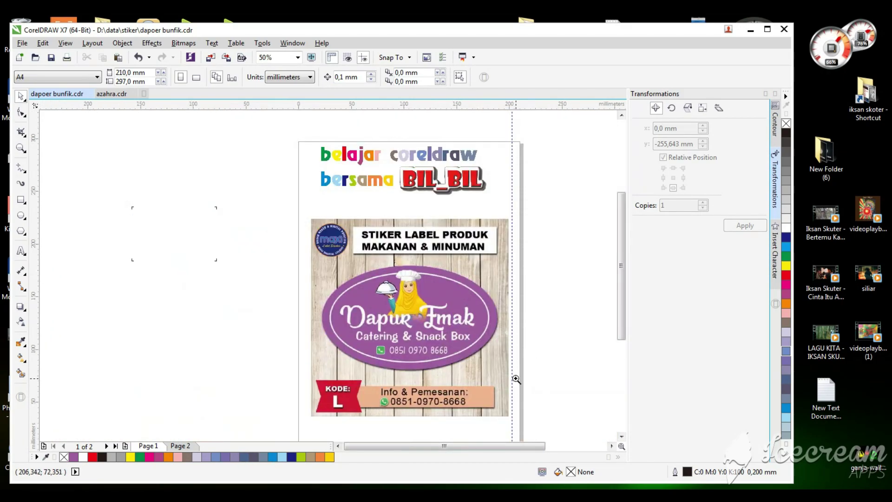
{"action": "scroll", "coordinate": [529, 390], "scroll_direction": "up", "scroll_amount": 3}
{"action": "scroll", "coordinate": [193, 196], "scroll_direction": "down", "scroll_amount": 1}
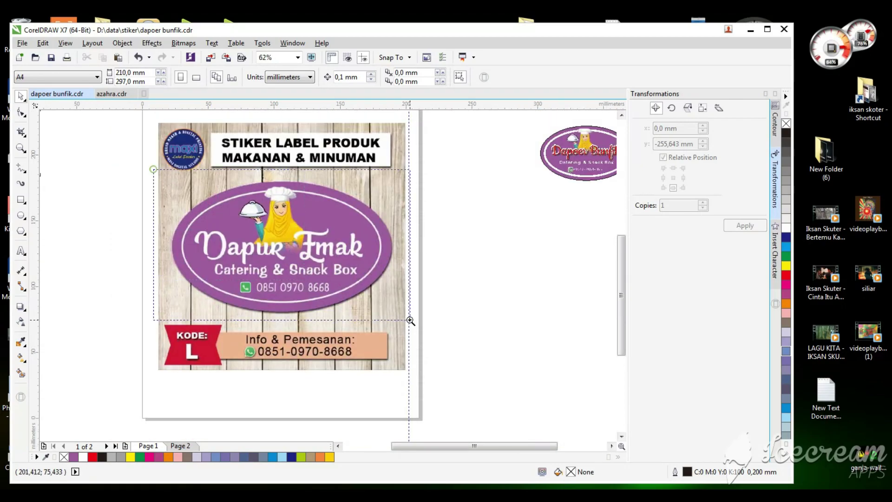
{"action": "scroll", "coordinate": [416, 302], "scroll_direction": "up", "scroll_amount": 3}
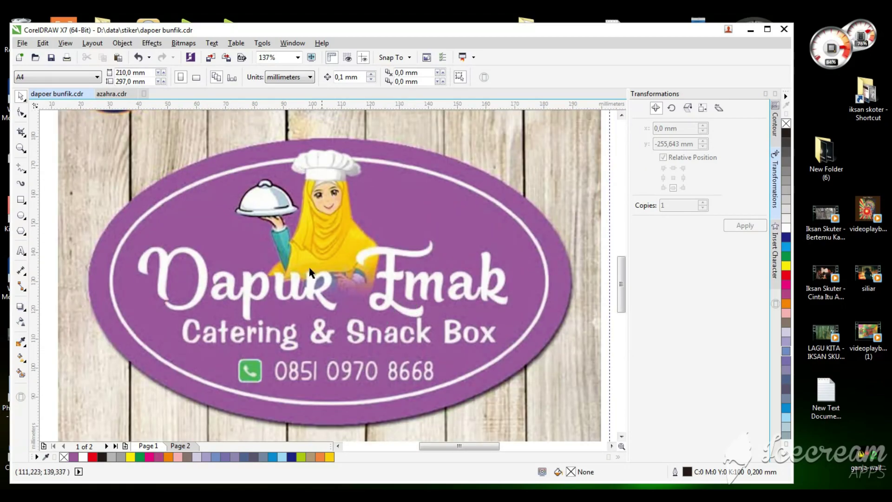
- Compare the reference label with the two Dapoer Bunfik labels beside the page, inspecting their lettering and oval borders up close
{"action": "scroll", "coordinate": [405, 264], "scroll_direction": "down", "scroll_amount": 4}
{"action": "scroll", "coordinate": [462, 209], "scroll_direction": "up", "scroll_amount": 4}
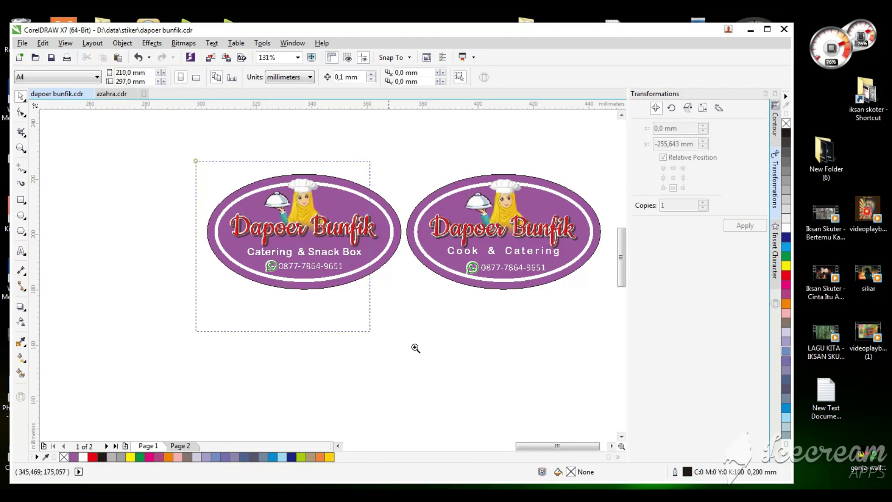
{"action": "scroll", "coordinate": [290, 224], "scroll_direction": "up", "scroll_amount": 2}
{"action": "scroll", "coordinate": [374, 363], "scroll_direction": "down", "scroll_amount": 5}
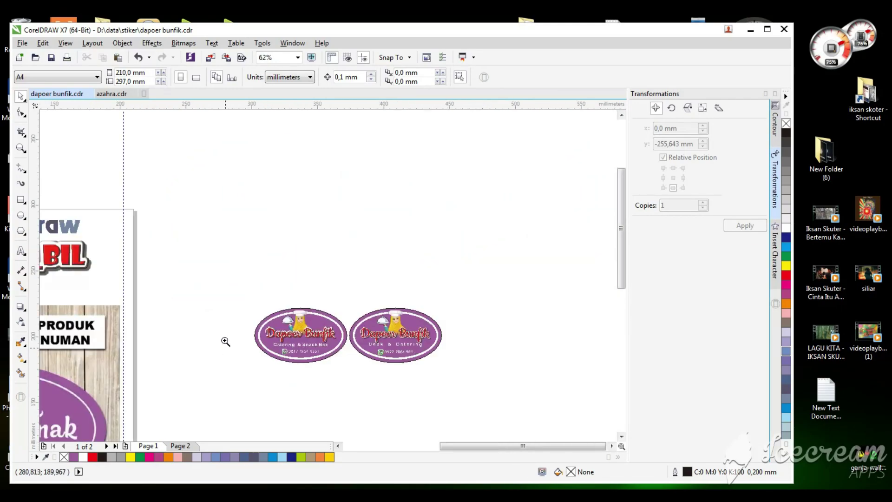
{"action": "scroll", "coordinate": [115, 379], "scroll_direction": "down", "scroll_amount": 2}
{"action": "scroll", "coordinate": [258, 281], "scroll_direction": "up", "scroll_amount": 4}
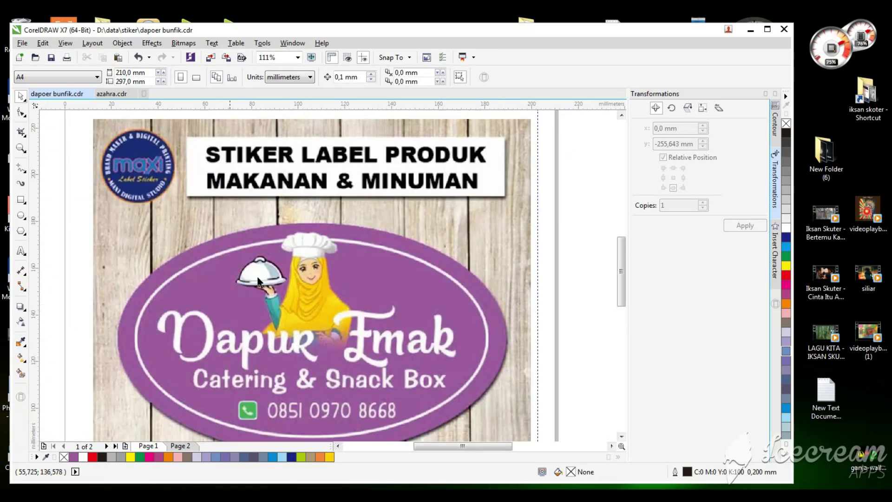
{"action": "scroll", "coordinate": [382, 312], "scroll_direction": "down", "scroll_amount": 3}
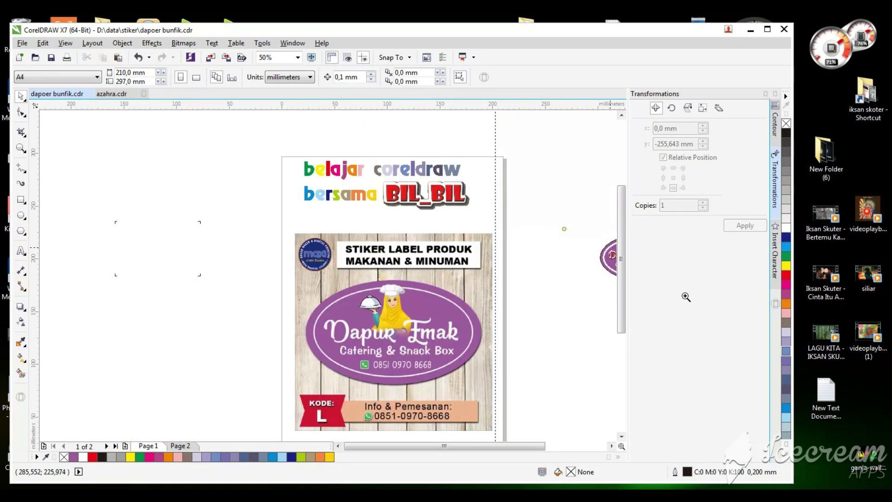
{"action": "scroll", "coordinate": [193, 153], "scroll_direction": "up", "scroll_amount": 4}
{"action": "scroll", "coordinate": [343, 174], "scroll_direction": "up", "scroll_amount": 2}
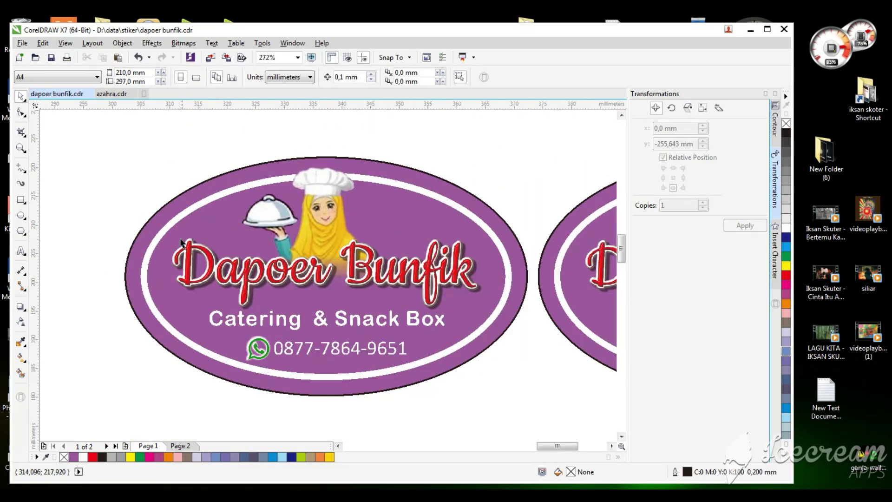
{"action": "scroll", "coordinate": [269, 242], "scroll_direction": "up", "scroll_amount": 4}
{"action": "scroll", "coordinate": [425, 327], "scroll_direction": "up", "scroll_amount": 6}
{"action": "scroll", "coordinate": [325, 279], "scroll_direction": "down", "scroll_amount": 10}
{"action": "scroll", "coordinate": [408, 424], "scroll_direction": "up", "scroll_amount": 6}
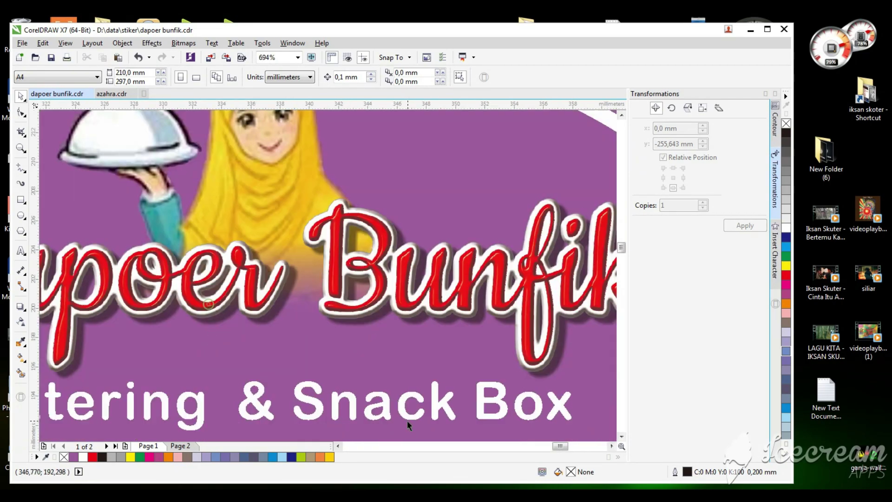
{"action": "scroll", "coordinate": [406, 420], "scroll_direction": "down", "scroll_amount": 15}
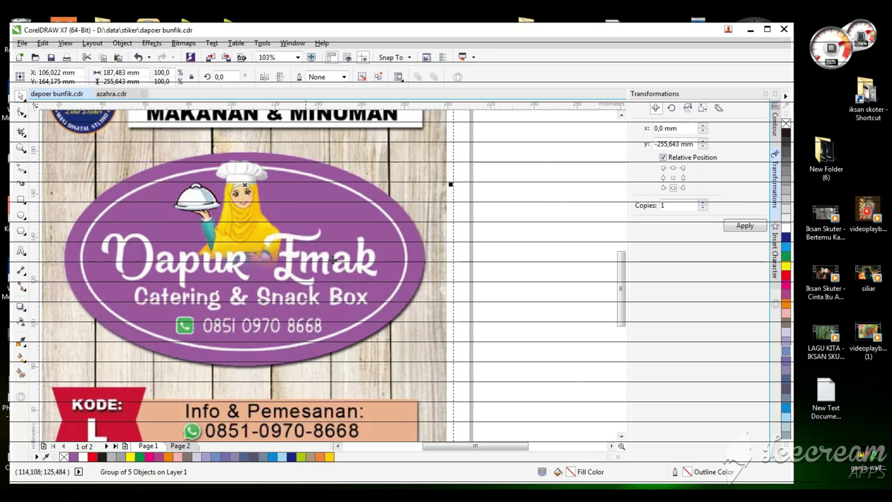
- Draw an ellipse over the purple oval of the reference label and widen it to the oval's left edge, about 165 mm wide
{"action": "left_click", "coordinate": [464, 231]}
{"action": "left_click", "coordinate": [21, 215]}
{"action": "left_click_drag", "start_coordinate": [84, 158], "coordinate": [423, 340]}
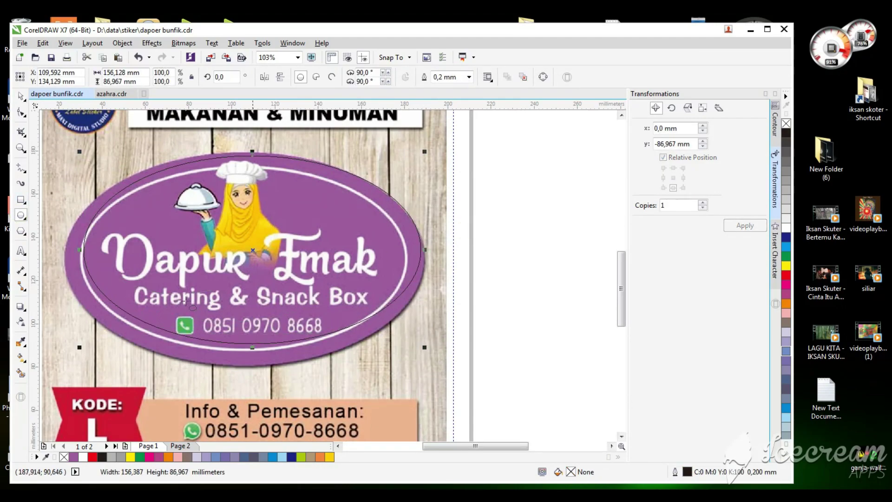
{"action": "left_click_drag", "start_coordinate": [83, 250], "coordinate": [61, 251]}
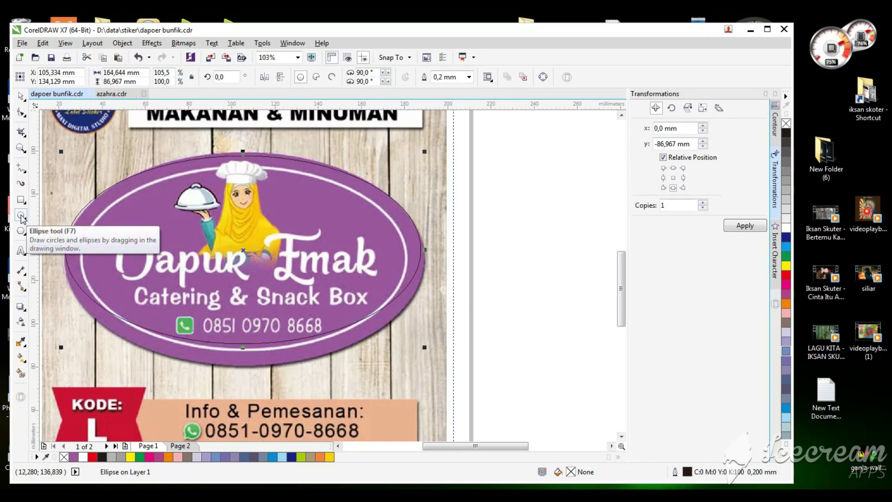
- Stretch the ellipse vertically to the bottom and top edges of the purple oval, about 98 mm high
{"action": "left_click", "coordinate": [21, 216]}
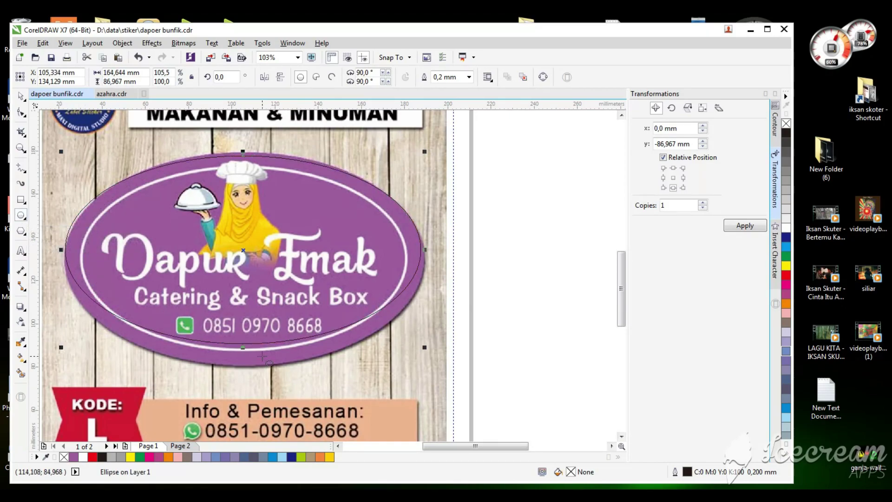
{"action": "left_click_drag", "start_coordinate": [242, 346], "coordinate": [242, 368]}
{"action": "left_click_drag", "start_coordinate": [243, 152], "coordinate": [245, 149]}
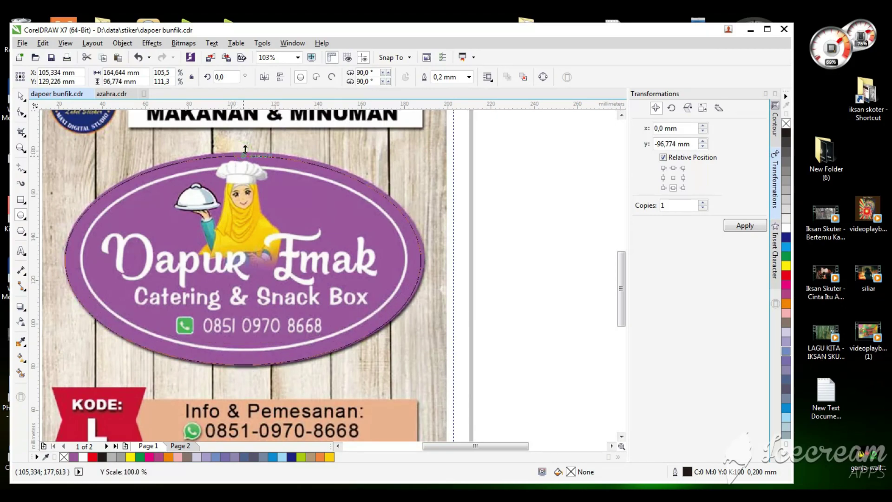
{"action": "scroll", "coordinate": [251, 153], "scroll_direction": "up", "scroll_amount": 5}
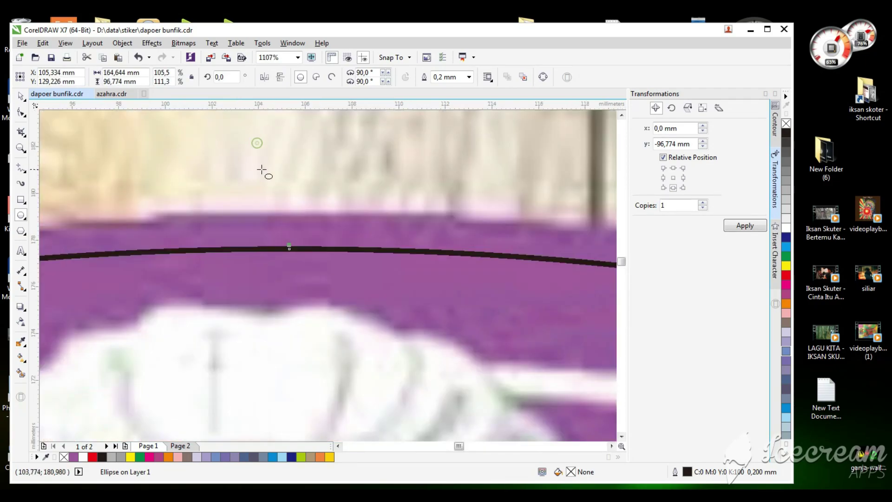
{"action": "left_click_drag", "start_coordinate": [289, 247], "coordinate": [289, 218]}
{"action": "scroll", "coordinate": [289, 219], "scroll_direction": "down", "scroll_amount": 10}
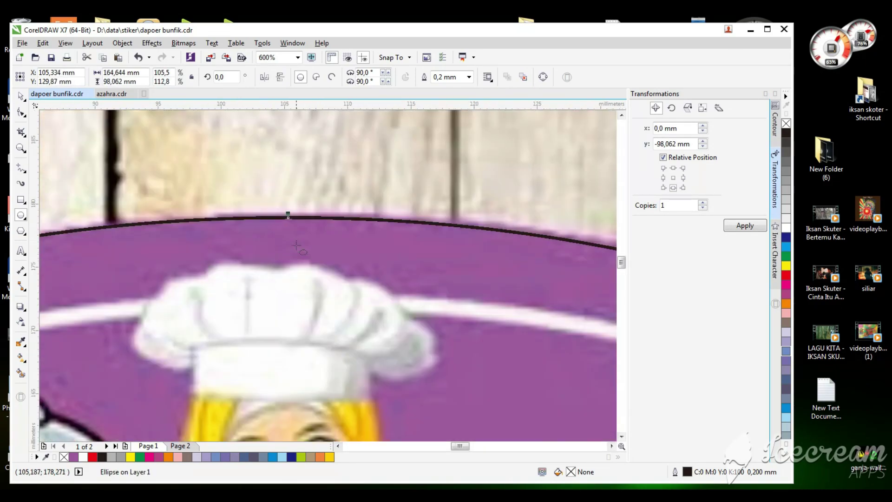
- Widen the ellipse to the right edge of the purple oval, about 166 mm wide
{"action": "scroll", "coordinate": [310, 300], "scroll_direction": "up", "scroll_amount": 3}
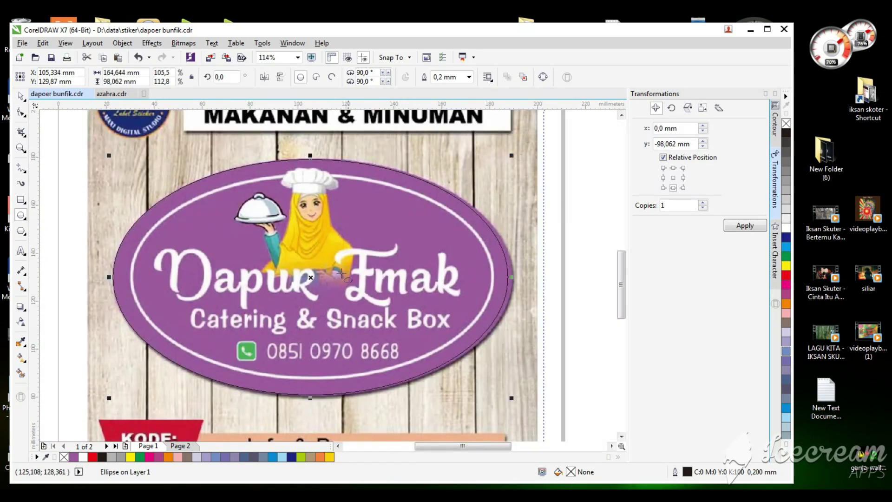
{"action": "mouse_move", "coordinate": [510, 278]}
{"action": "left_mouse_down"}
{"action": "mouse_move", "coordinate": [518, 278]}
{"action": "mouse_move", "coordinate": [510, 278]}
{"action": "left_mouse_up"}
{"action": "scroll", "coordinate": [513, 279], "scroll_direction": "up", "scroll_amount": 5}
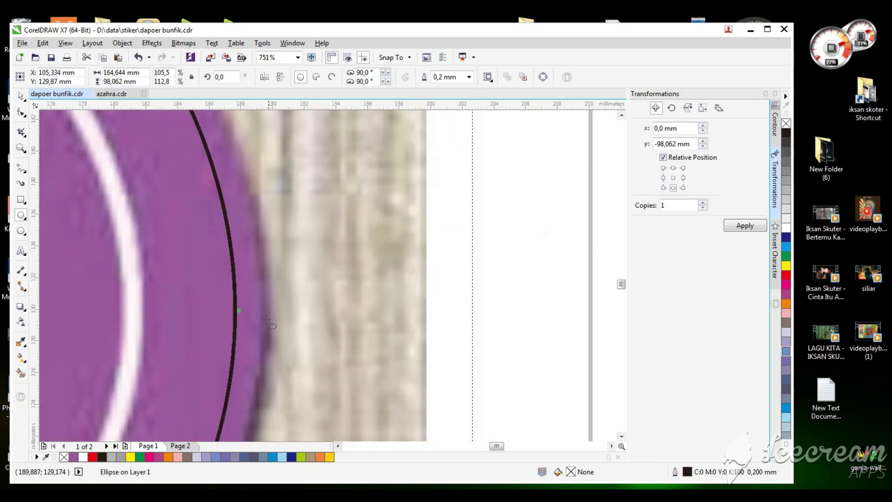
{"action": "scroll", "coordinate": [239, 312], "scroll_direction": "down", "scroll_amount": 10}
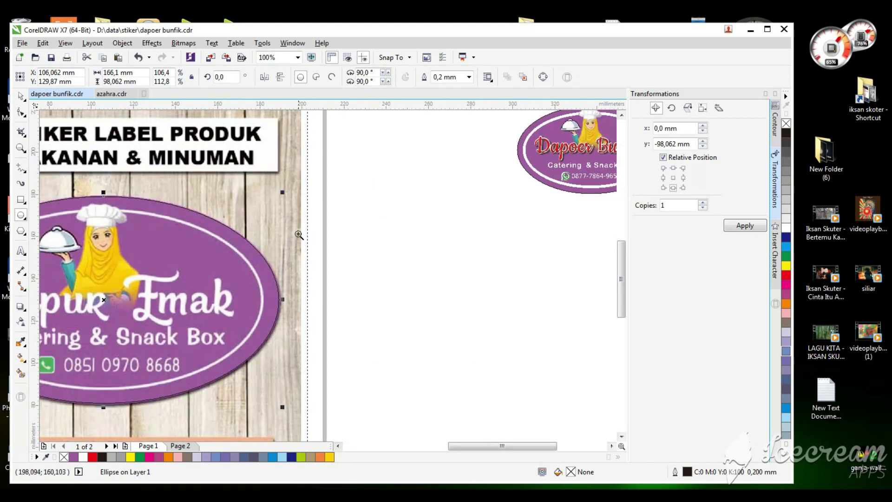
{"action": "scroll", "coordinate": [49, 278], "scroll_direction": "up", "scroll_amount": 2}
{"action": "key", "text": "space"}
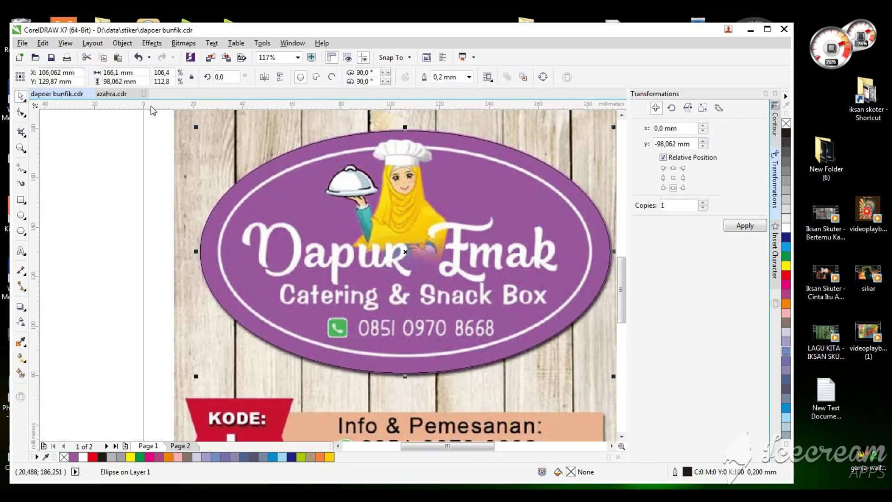
- Apply a one-step inside contour to the ellipse with an 8 mm offset and round corners
{"action": "left_click", "coordinate": [775, 94]}
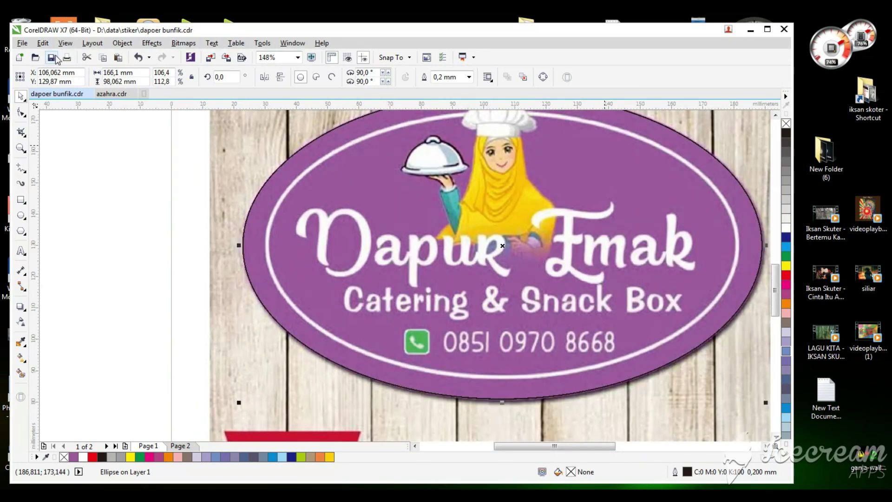
{"action": "left_click", "coordinate": [151, 44]}
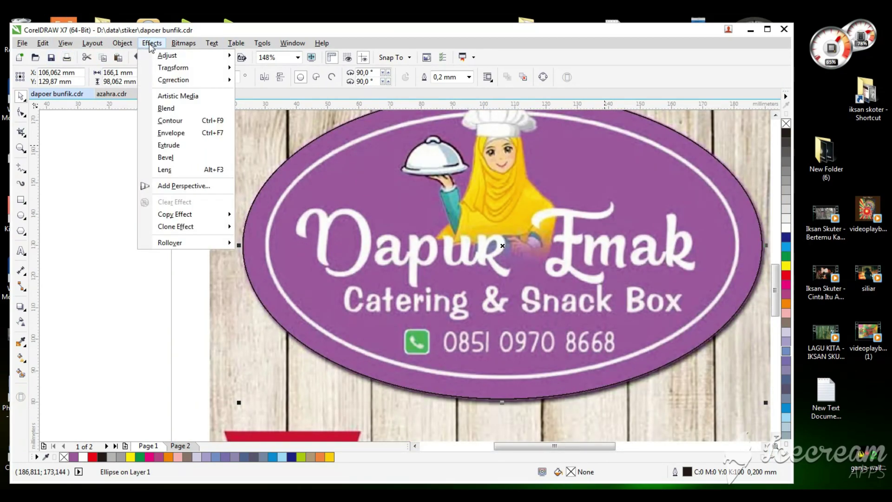
{"action": "left_click", "coordinate": [180, 122]}
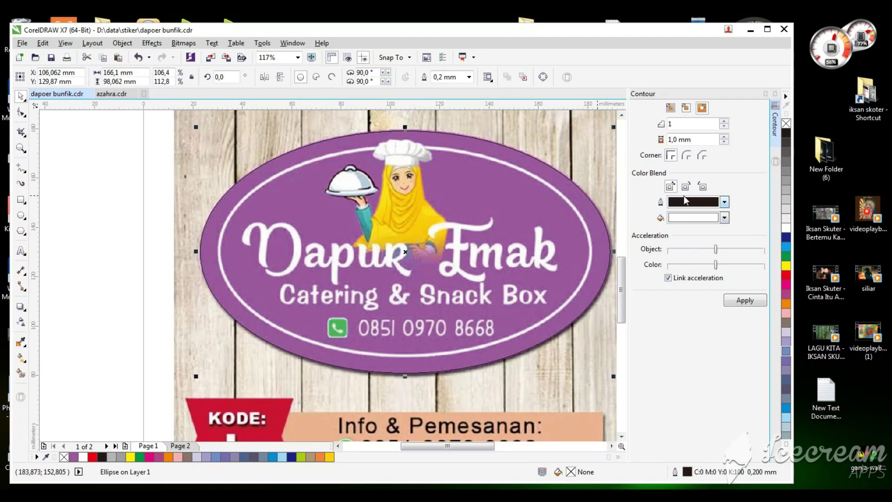
{"action": "left_click", "coordinate": [686, 108]}
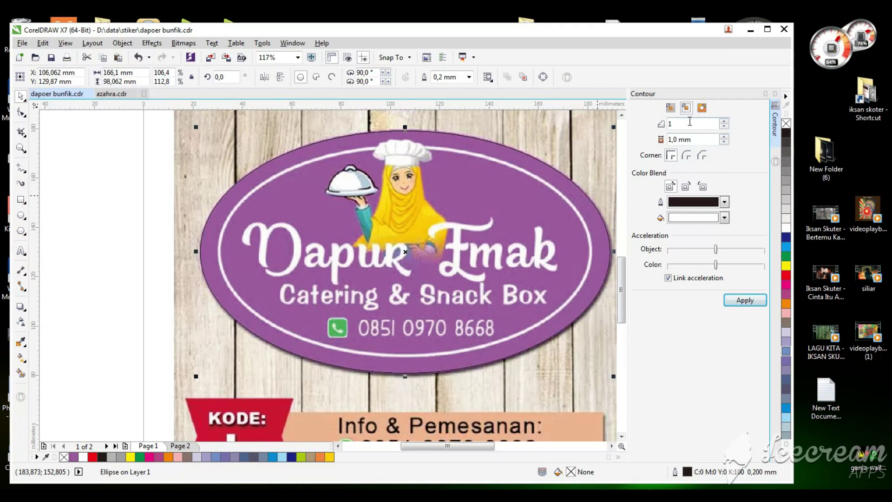
{"action": "double_click", "coordinate": [679, 139]}
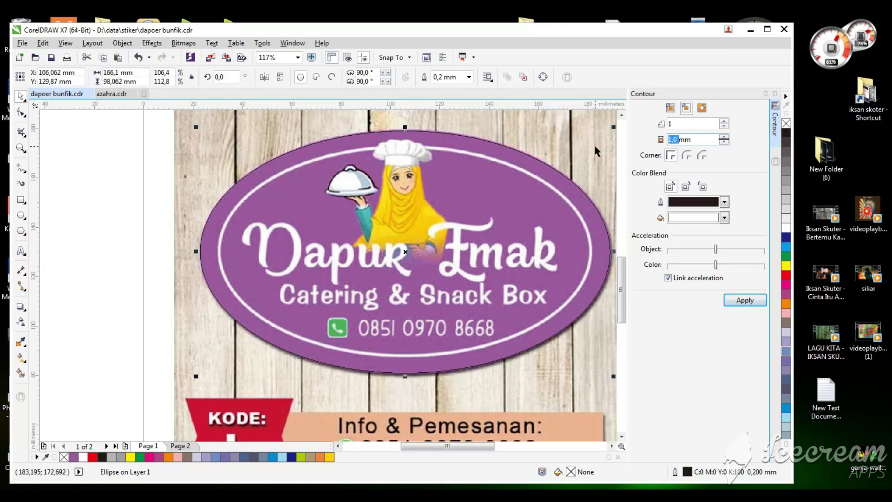
{"action": "type", "text": "8"}
{"action": "left_click", "coordinate": [688, 155]}
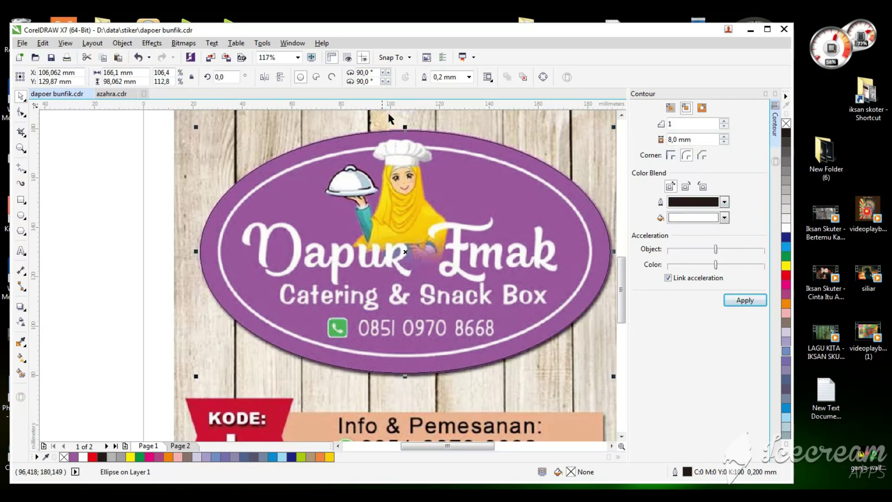
{"action": "left_click", "coordinate": [687, 156]}
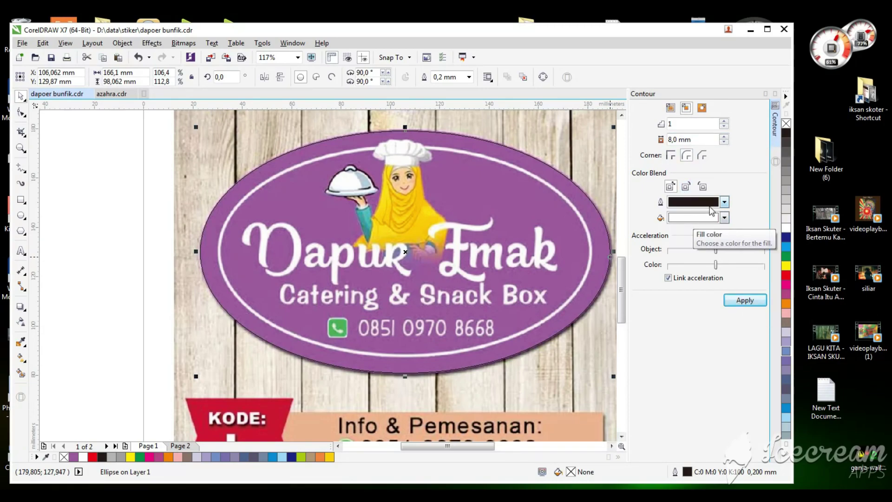
{"action": "left_click", "coordinate": [724, 202]}
{"action": "left_click", "coordinate": [724, 203]}
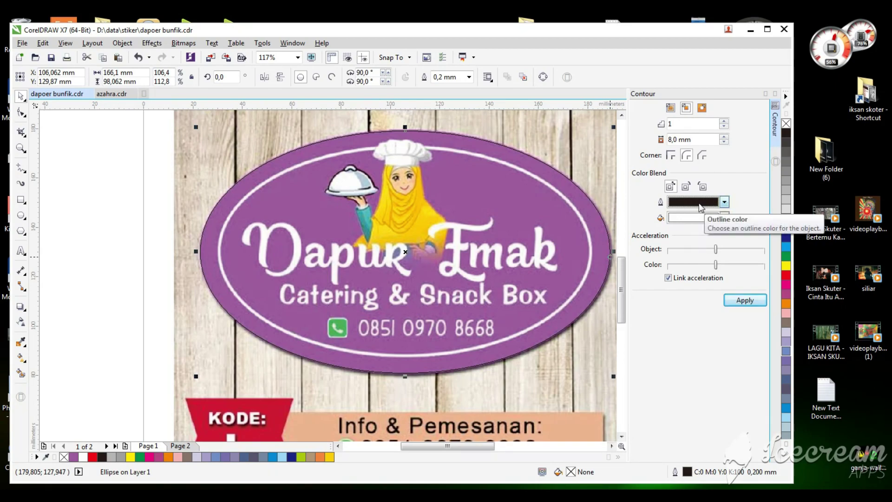
{"action": "left_click", "coordinate": [745, 301]}
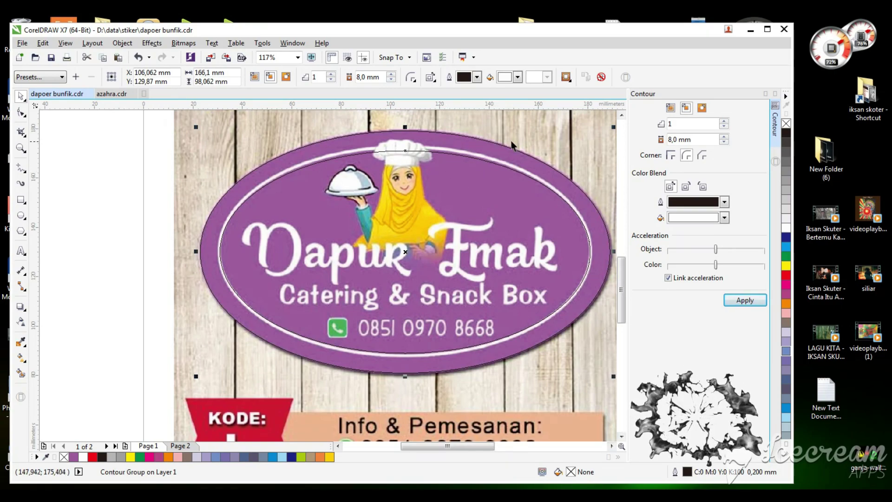
- Break the ellipse's contour group apart into separate outer and inner ellipses
{"action": "left_click", "coordinate": [510, 165]}
{"action": "left_click", "coordinate": [510, 154]}
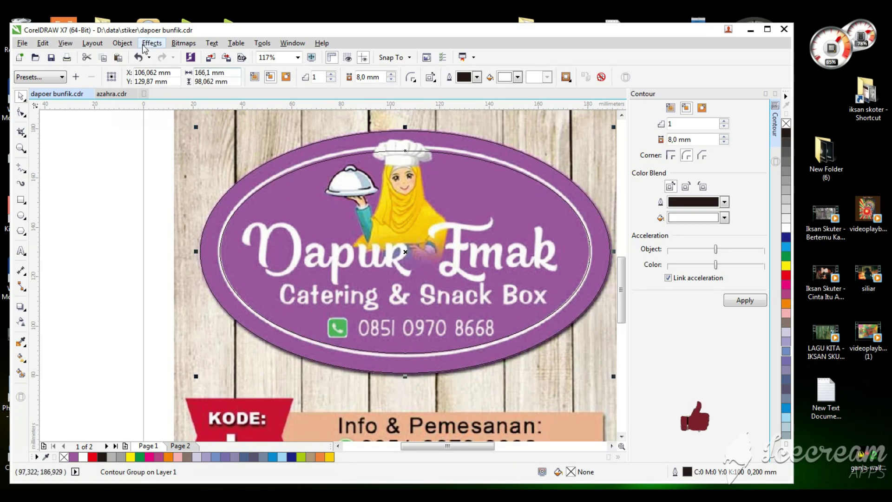
{"action": "left_click", "coordinate": [123, 43]}
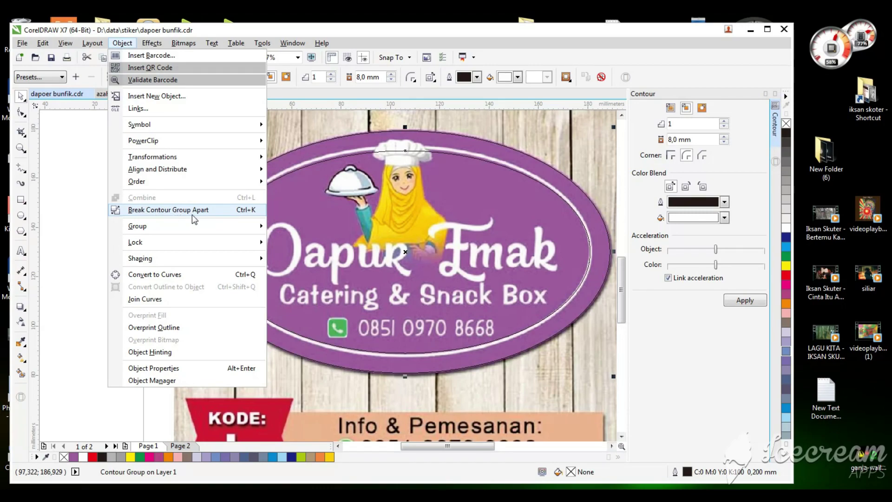
{"action": "left_click", "coordinate": [330, 194]}
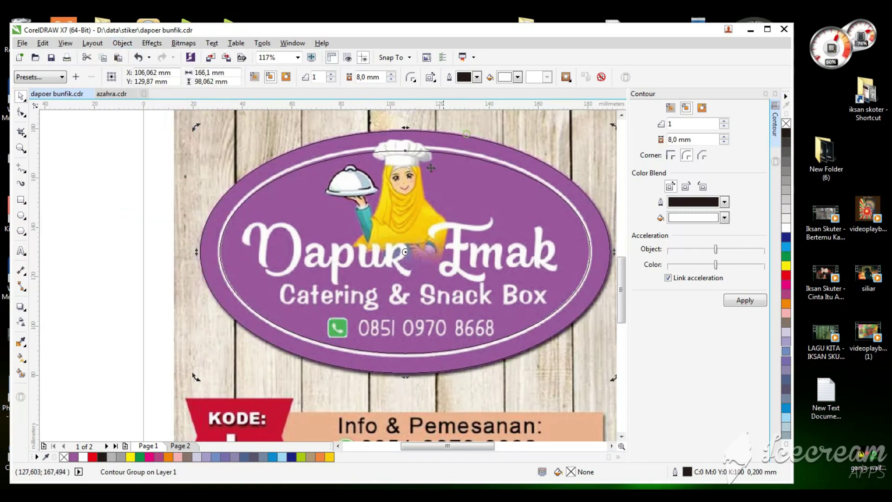
{"action": "left_click", "coordinate": [310, 174]}
{"action": "left_click", "coordinate": [348, 155]}
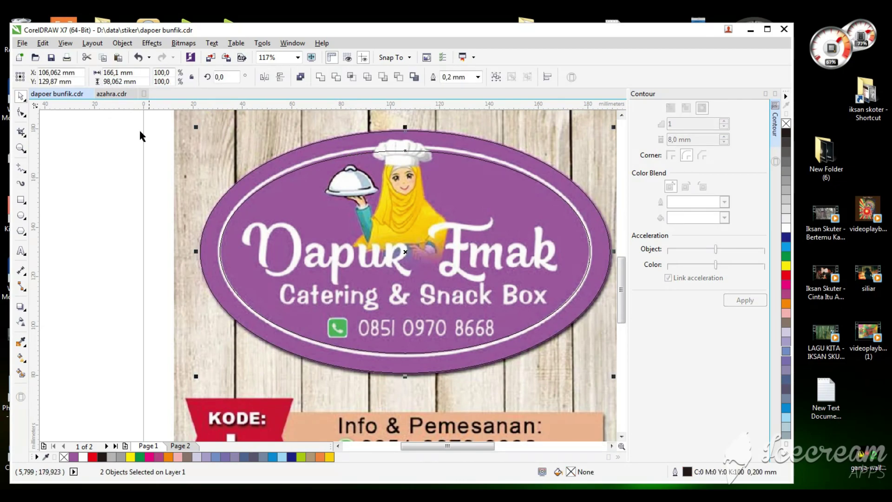
- Give the inner ellipse a 1 mm red outline
{"action": "left_click_drag", "start_coordinate": [349, 156], "coordinate": [196, 349]}
{"action": "key", "text": "ctrl+z"}
{"action": "scroll", "coordinate": [568, 138], "scroll_direction": "down", "scroll_amount": 2}
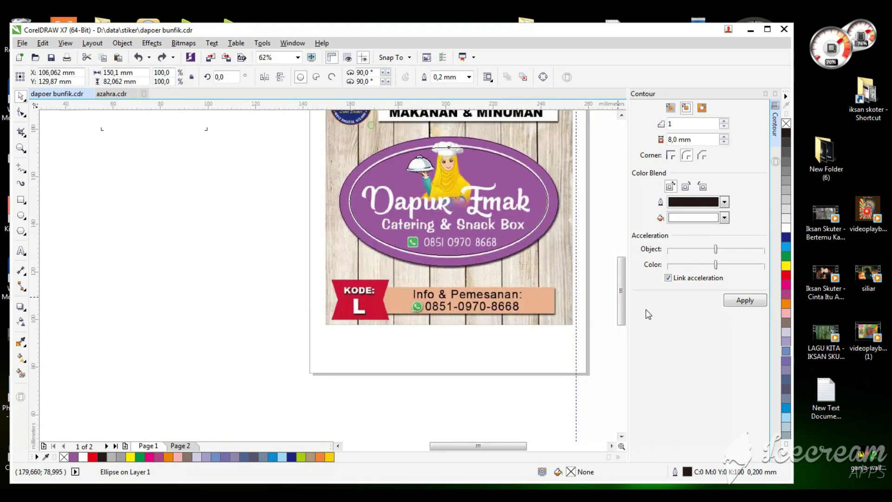
{"action": "scroll", "coordinate": [421, 219], "scroll_direction": "up", "scroll_amount": 2}
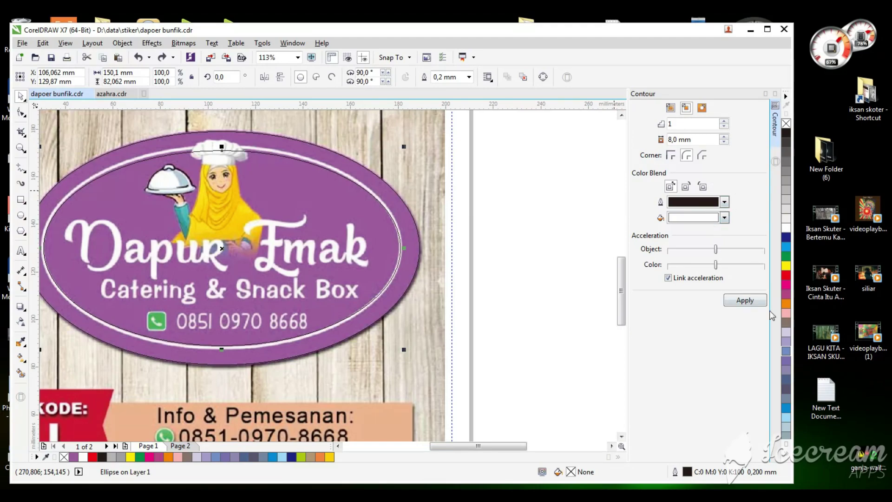
{"action": "triple_click", "coordinate": [444, 77]}
{"action": "type", "text": "1mm"}
{"action": "key", "text": "Return"}
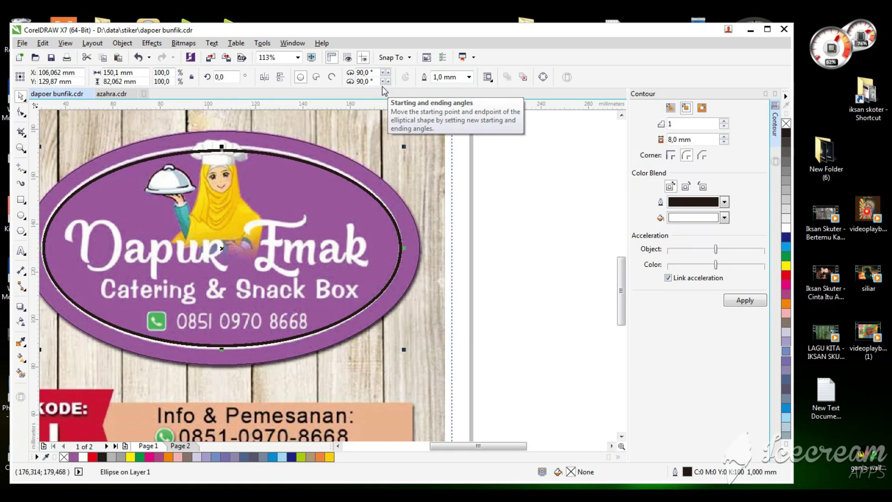
{"action": "right_click", "coordinate": [787, 275]}
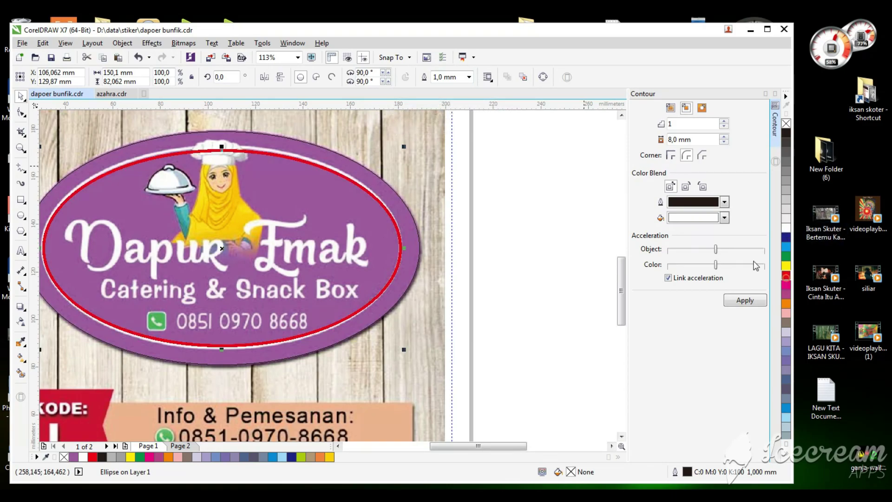
{"action": "left_click", "coordinate": [503, 182]}
{"action": "scroll", "coordinate": [504, 181], "scroll_direction": "down", "scroll_amount": 2}
{"action": "scroll", "coordinate": [473, 174], "scroll_direction": "up", "scroll_amount": 4}
{"action": "scroll", "coordinate": [382, 227], "scroll_direction": "down", "scroll_amount": 3}
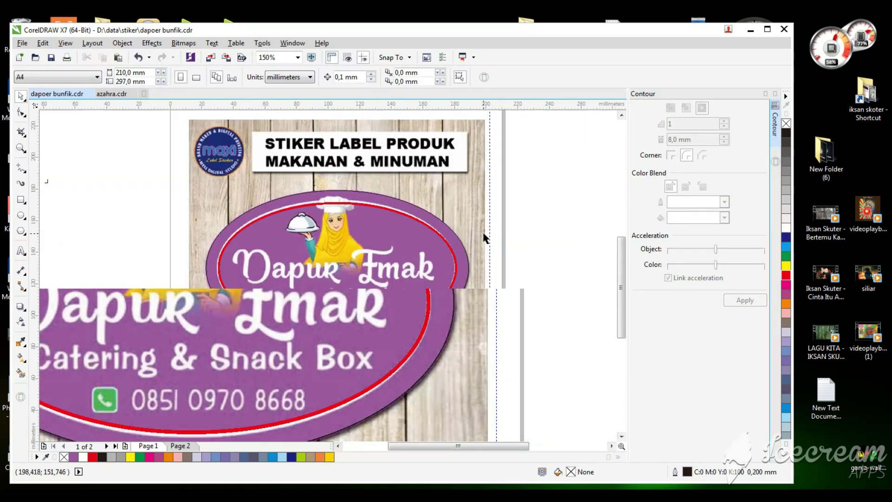
{"action": "scroll", "coordinate": [200, 331], "scroll_direction": "up", "scroll_amount": 2}
{"action": "scroll", "coordinate": [201, 330], "scroll_direction": "down", "scroll_amount": 2}
{"action": "scroll", "coordinate": [200, 305], "scroll_direction": "down", "scroll_amount": 2}
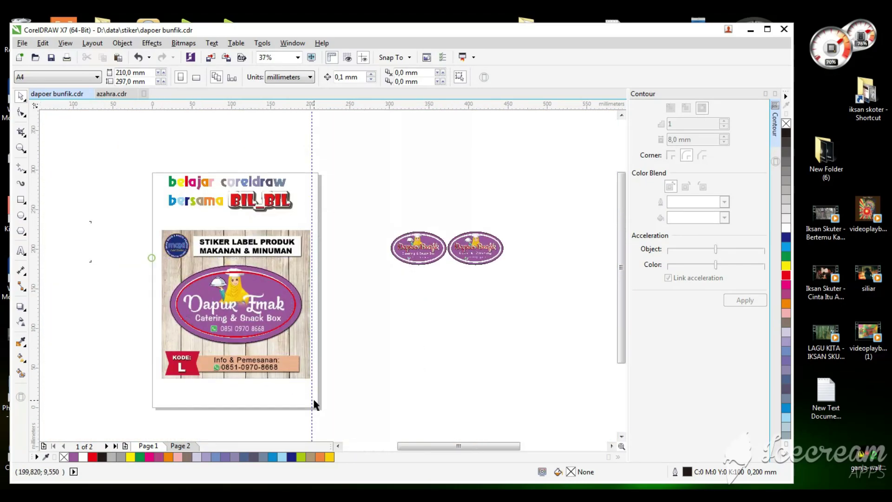
{"action": "scroll", "coordinate": [394, 343], "scroll_direction": "up", "scroll_amount": 3}
{"action": "scroll", "coordinate": [289, 233], "scroll_direction": "down", "scroll_amount": 2}
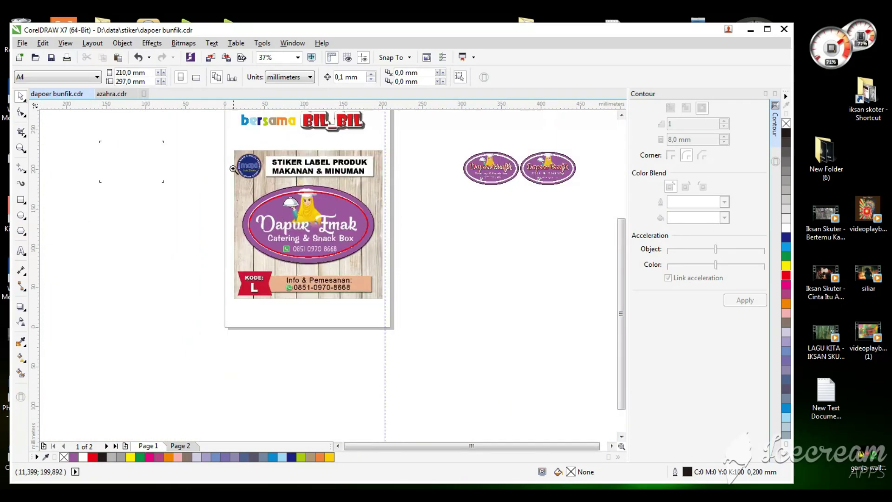
{"action": "scroll", "coordinate": [396, 298], "scroll_direction": "up", "scroll_amount": 3}
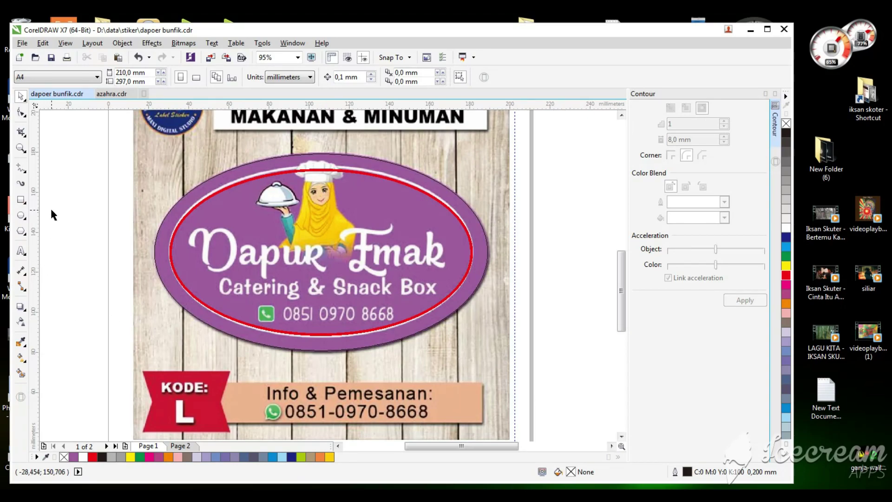
- Add the artistic text "dapoer Bunfik" in 24 pt Arial in the blank area just above the reference image
{"action": "left_click", "coordinate": [23, 252]}
{"action": "scroll", "coordinate": [233, 316], "scroll_direction": "down", "scroll_amount": 2}
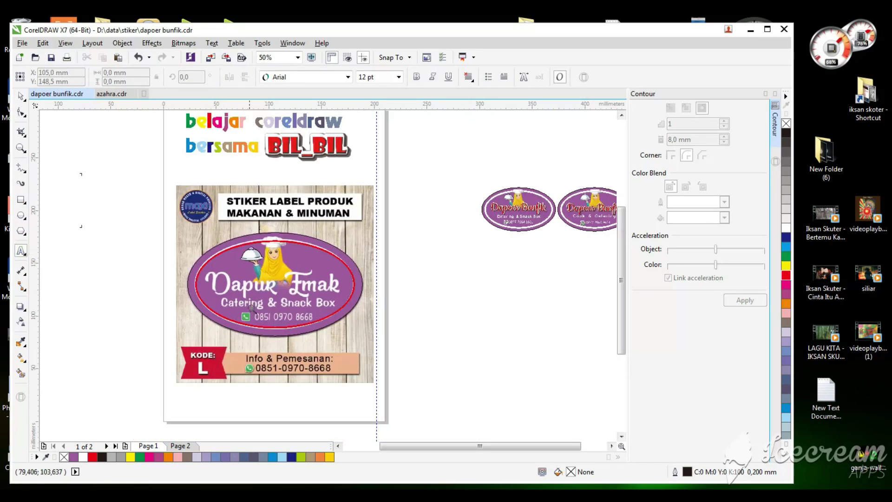
{"action": "scroll", "coordinate": [234, 291], "scroll_direction": "up", "scroll_amount": 1}
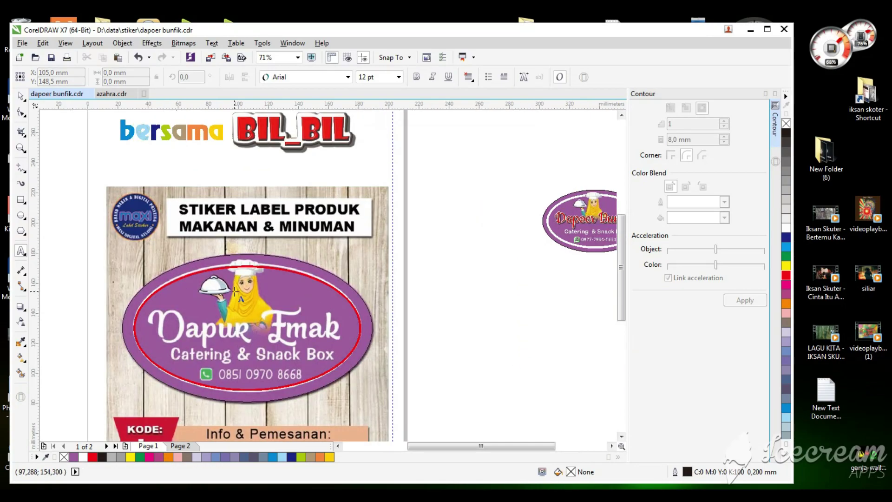
{"action": "left_click", "coordinate": [140, 176]}
{"action": "type", "text": "da"}
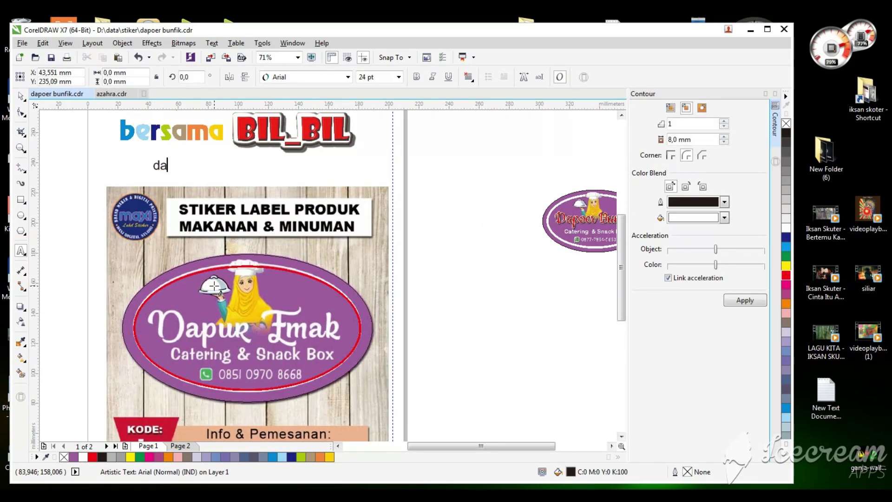
{"action": "type", "text": "porr bu"}
{"action": "key", "text": "BackSpace"}
{"action": "key", "text": "BackSpace"}
{"action": "type", "text": "Bunfikl"}
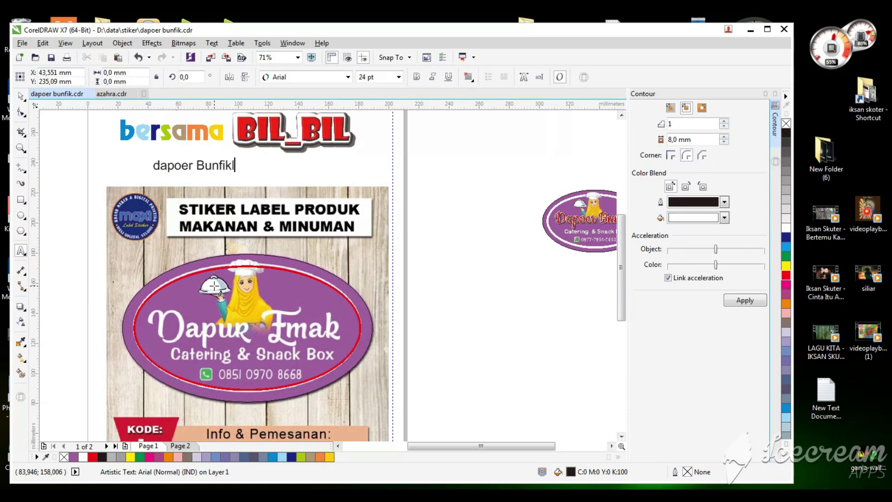
{"action": "key", "text": "BackSpace"}
{"action": "left_click", "coordinate": [21, 94]}
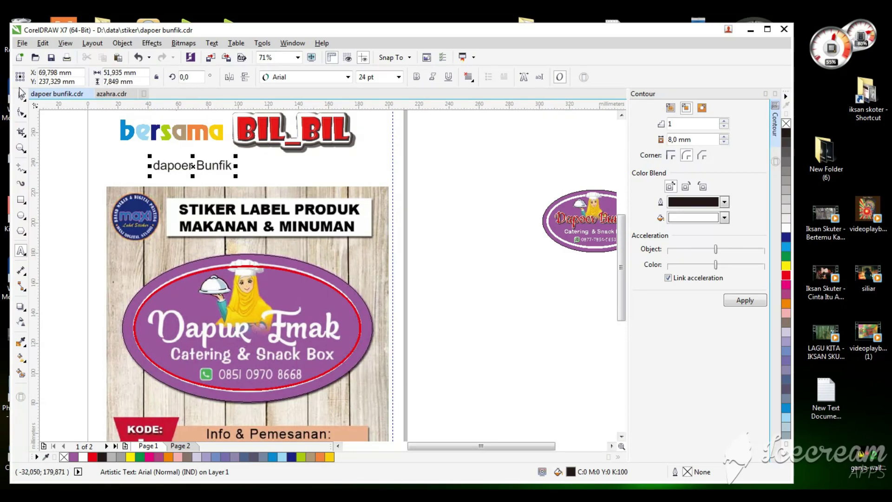
- Change the font of the "dapoer Bunfik" text to Cookie
{"action": "left_click", "coordinate": [348, 76]}
{"action": "mouse_move", "coordinate": [373, 165]}
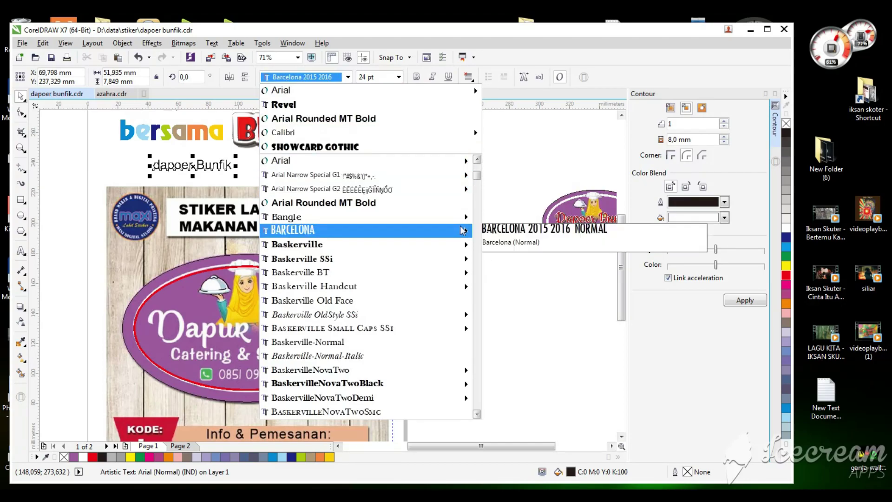
{"action": "mouse_move", "coordinate": [460, 287]}
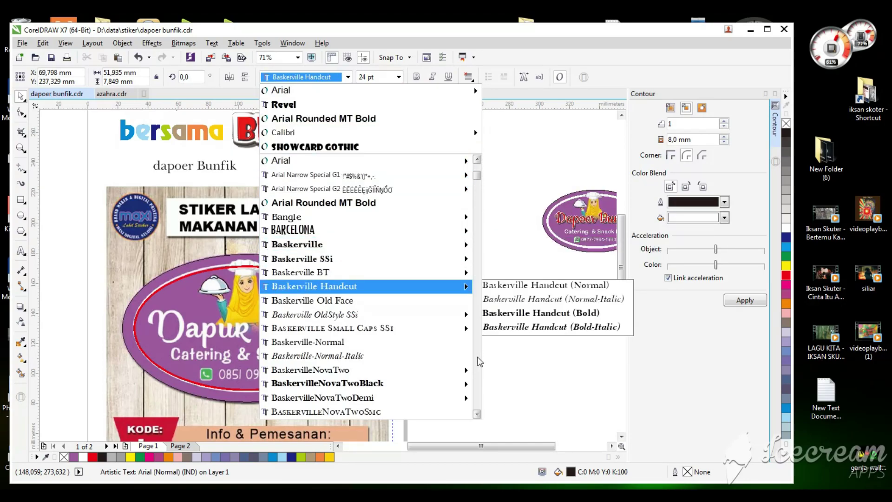
{"action": "scroll", "coordinate": [480, 362], "scroll_direction": "down", "scroll_amount": 6}
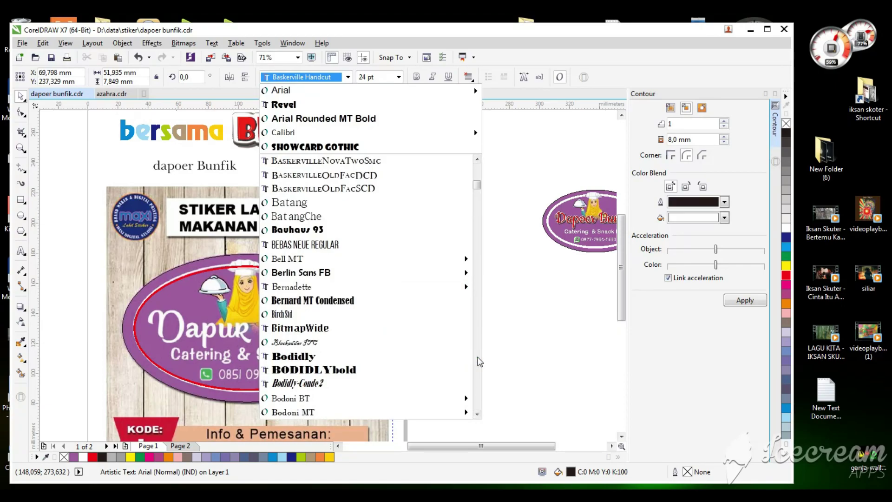
{"action": "scroll", "coordinate": [480, 362], "scroll_direction": "down", "scroll_amount": 6}
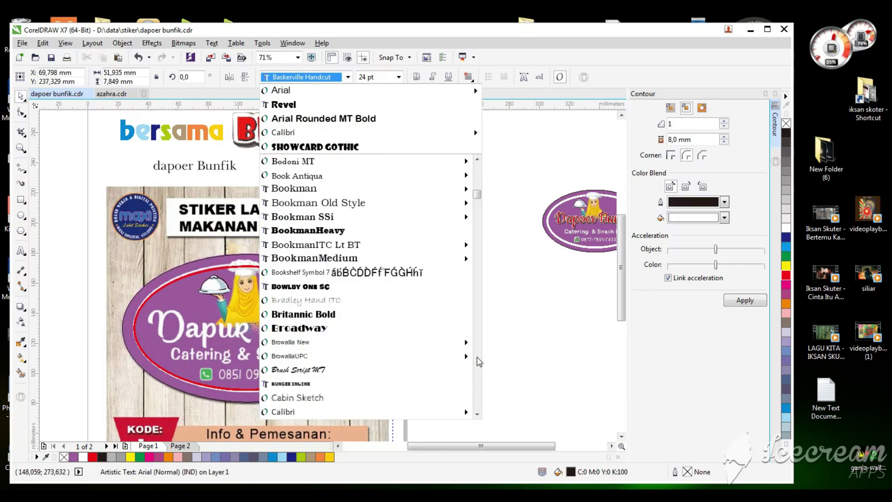
{"action": "scroll", "coordinate": [480, 362], "scroll_direction": "down", "scroll_amount": 6}
{"action": "left_click", "coordinate": [477, 358]}
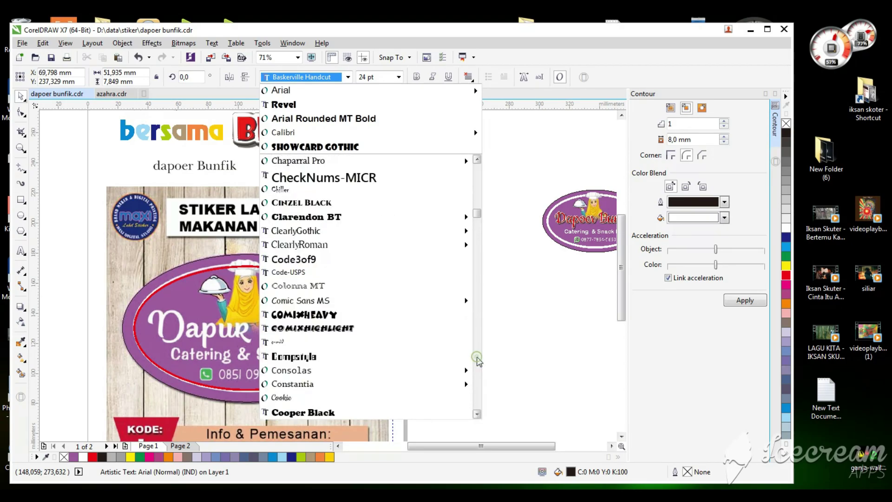
{"action": "mouse_move", "coordinate": [473, 382]}
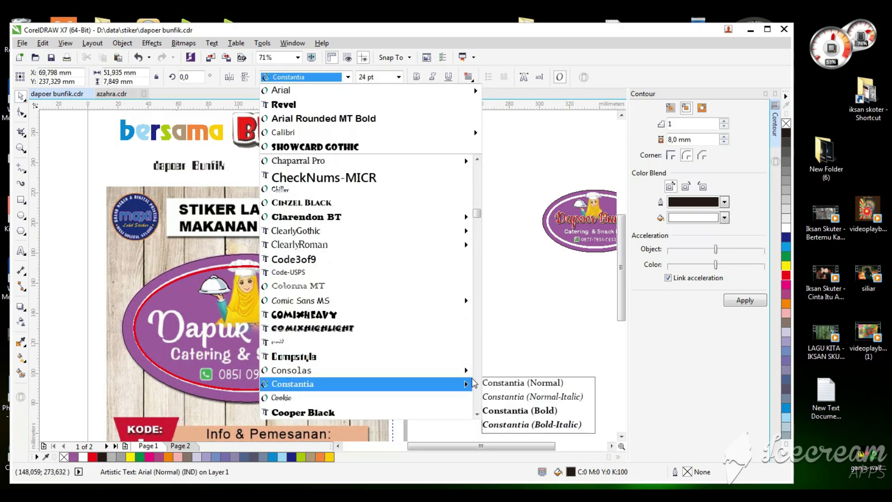
{"action": "left_click", "coordinate": [403, 398]}
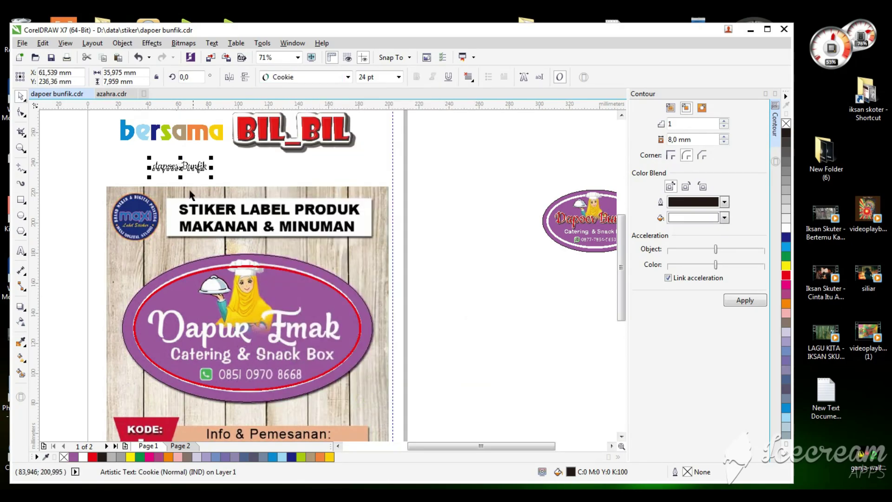
- Enlarge the "dapoer Bunfik" text proportionally to about 79 mm wide and apply sentence case to it
{"action": "left_click", "coordinate": [212, 179]}
{"action": "left_click", "coordinate": [199, 169]}
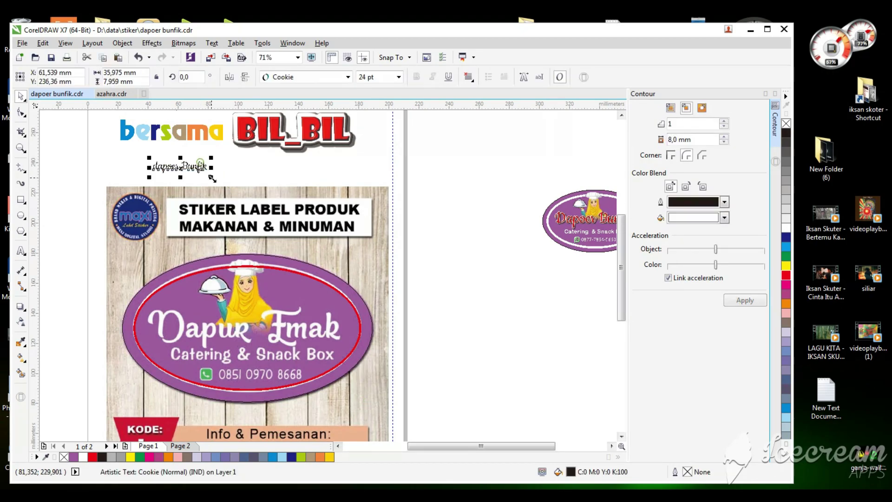
{"action": "left_click_drag", "start_coordinate": [213, 179], "coordinate": [276, 192]}
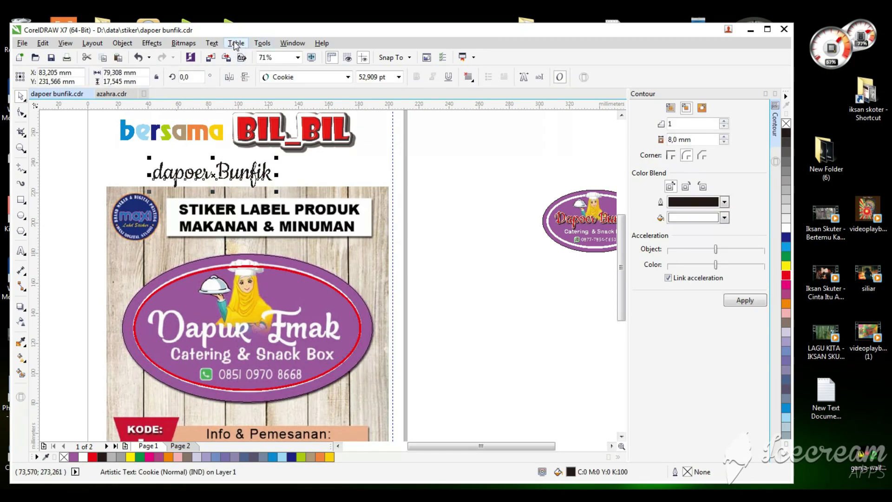
{"action": "left_click", "coordinate": [213, 44]}
{"action": "left_click", "coordinate": [280, 316]}
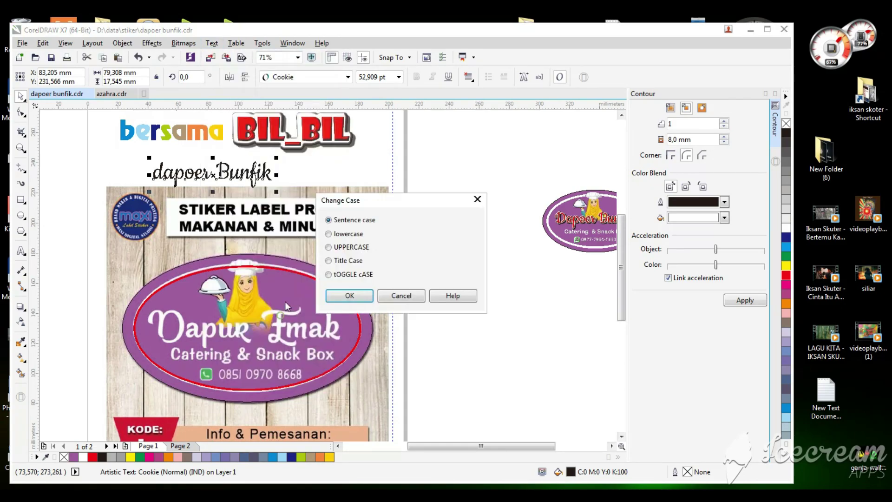
{"action": "left_click", "coordinate": [349, 296]}
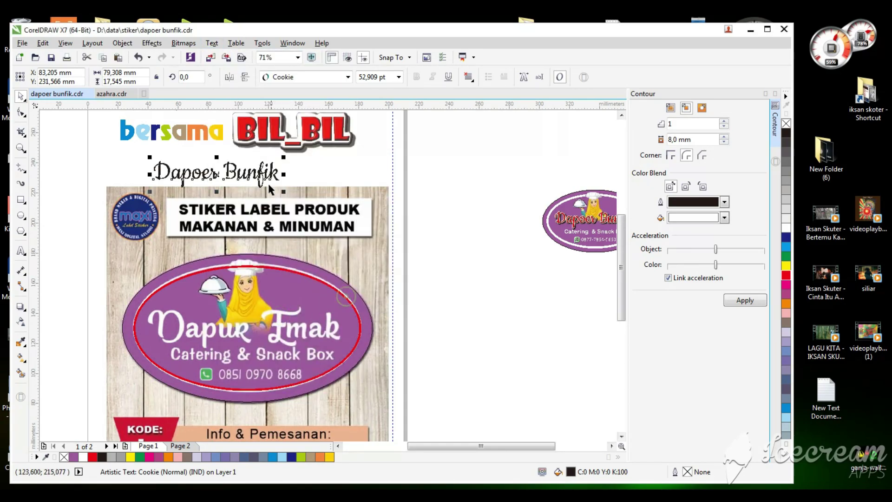
- Move the "Dapoer Bunfik" text onto the reference's "Dapur Emak" lettering and enlarge it to nearly span that lettering
{"action": "left_click_drag", "start_coordinate": [204, 173], "coordinate": [189, 292]}
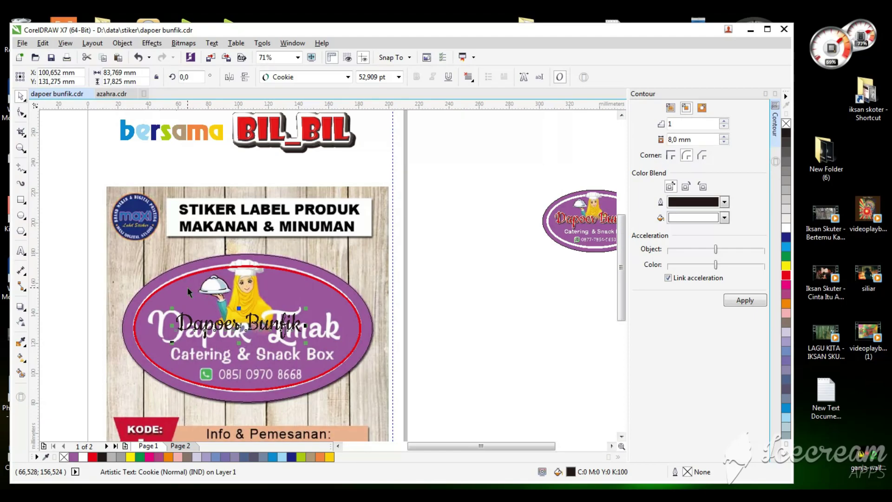
{"action": "scroll", "coordinate": [131, 260], "scroll_direction": "up", "scroll_amount": 3}
{"action": "left_click_drag", "start_coordinate": [415, 293], "coordinate": [488, 332]}
{"action": "left_click_drag", "start_coordinate": [465, 265], "coordinate": [469, 265]}
{"action": "left_click", "coordinate": [440, 199], "text": "shift"}
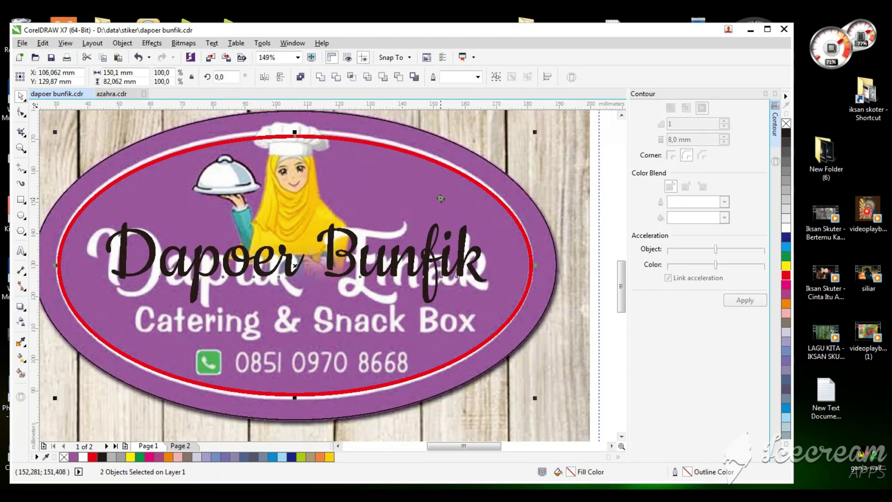
{"action": "left_click", "coordinate": [440, 198]}
- Examine the title, tagline and phone line on the finished oval stickers beside the page
{"action": "scroll", "coordinate": [534, 312], "scroll_direction": "down", "scroll_amount": 2}
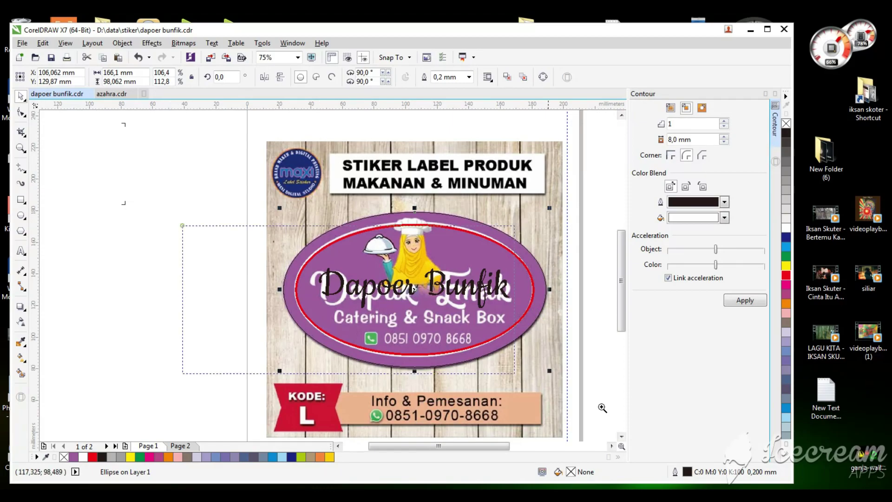
{"action": "scroll", "coordinate": [563, 324], "scroll_direction": "up", "scroll_amount": 2}
{"action": "key", "text": "Escape"}
{"action": "scroll", "coordinate": [524, 359], "scroll_direction": "up", "scroll_amount": 1}
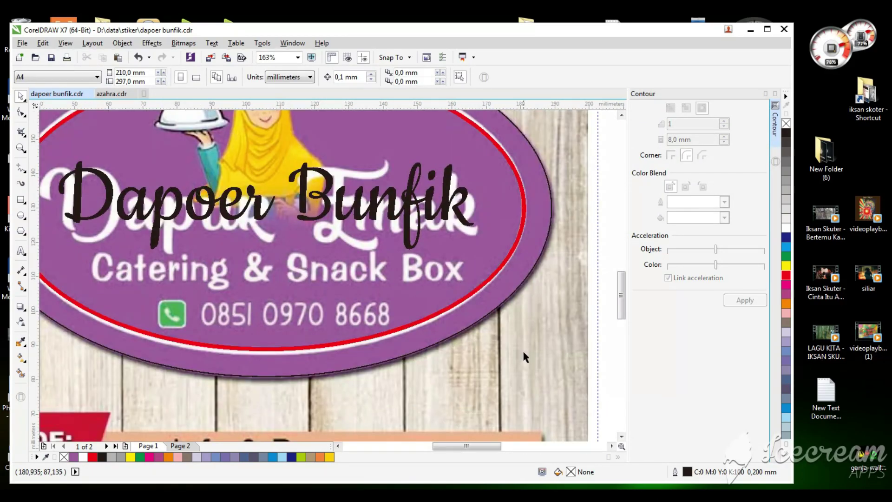
{"action": "scroll", "coordinate": [524, 359], "scroll_direction": "down", "scroll_amount": 5}
{"action": "left_click_drag", "start_coordinate": [320, 233], "coordinate": [676, 350]}
{"action": "key", "text": "F2"}
{"action": "left_click_drag", "start_coordinate": [433, 199], "coordinate": [559, 248]}
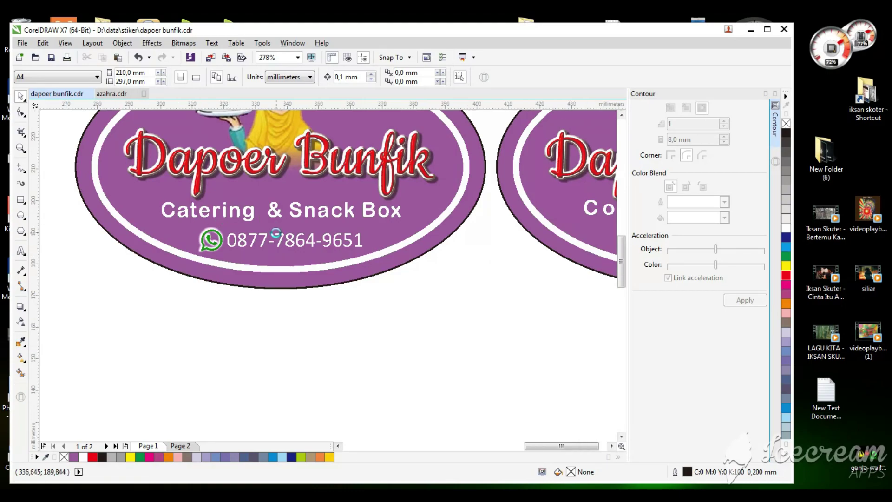
{"action": "scroll", "coordinate": [275, 235], "scroll_direction": "down", "scroll_amount": 4}
{"action": "key", "text": "F2"}
{"action": "scroll", "coordinate": [130, 264], "scroll_direction": "down", "scroll_amount": 2}
{"action": "left_click_drag", "start_coordinate": [118, 235], "coordinate": [20, 391]}
{"action": "key", "text": "F2"}
{"action": "left_click_drag", "start_coordinate": [444, 174], "coordinate": [77, 337]}
- Add the artistic text "Catering & Snack Box" in 24 pt Arial beneath the "Dapoer Bunfik" title
{"action": "left_click", "coordinate": [21, 251]}
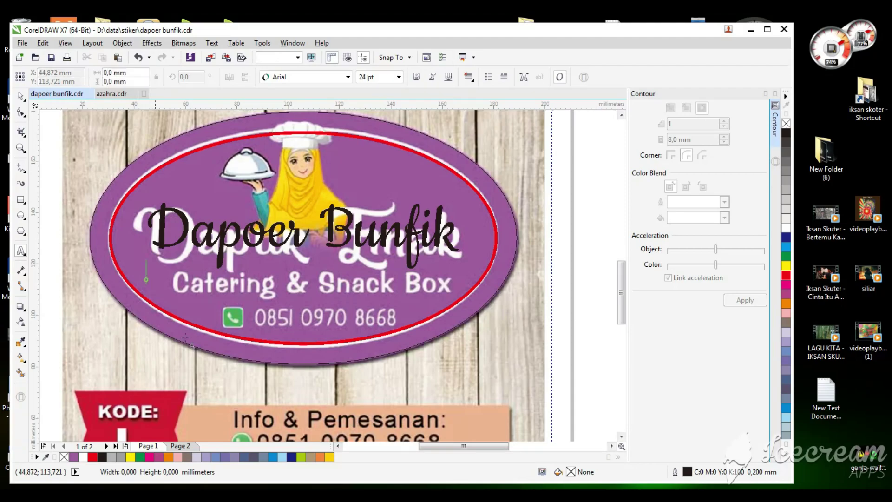
{"action": "left_click", "coordinate": [146, 279]}
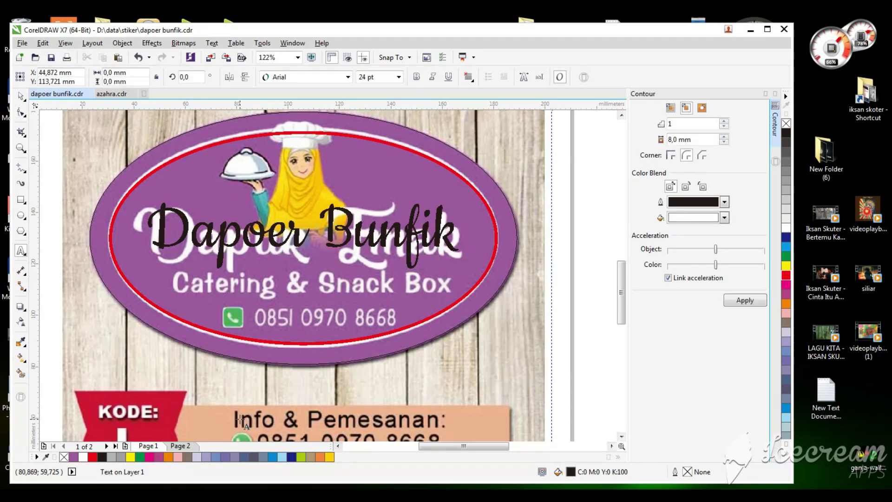
{"action": "type", "text": "Ca"}
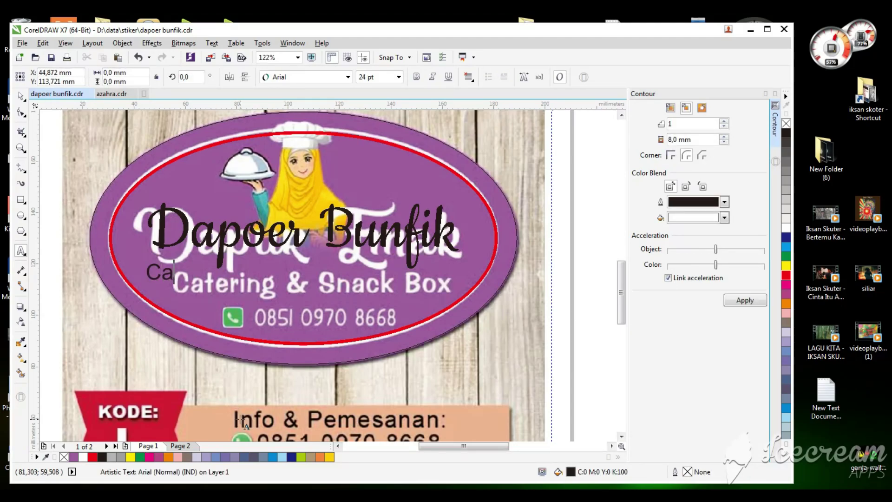
{"action": "type", "text": "tering & sna"}
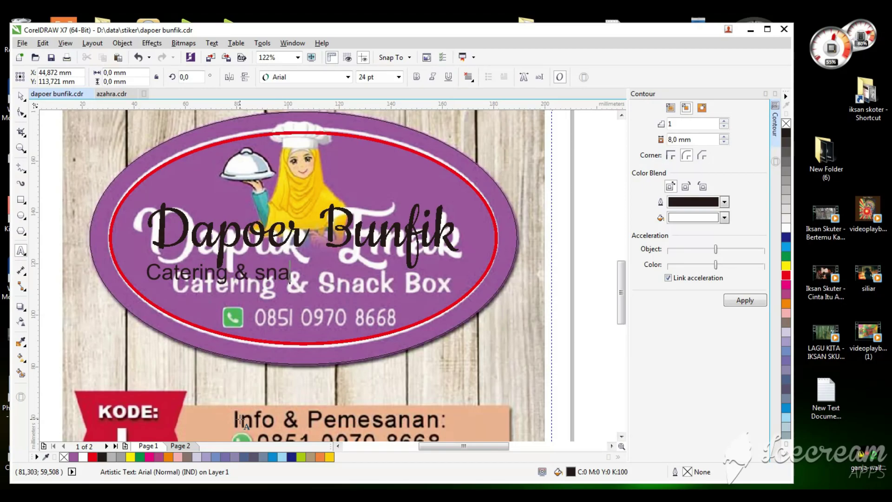
{"action": "type", "text": "ck Bo"}
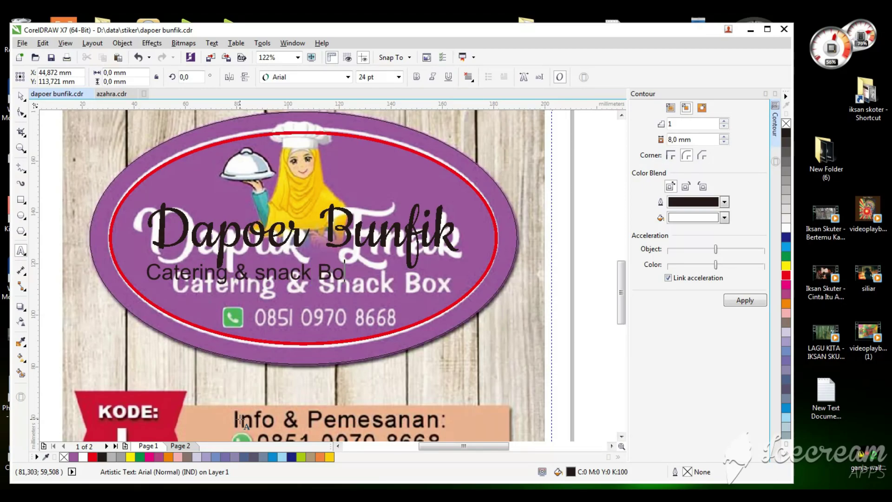
{"action": "key", "text": "ctrl+Left"}
{"action": "key", "text": "ctrl+Left"}
{"action": "key", "text": "shift+Right"}
{"action": "type", "text": "S"}
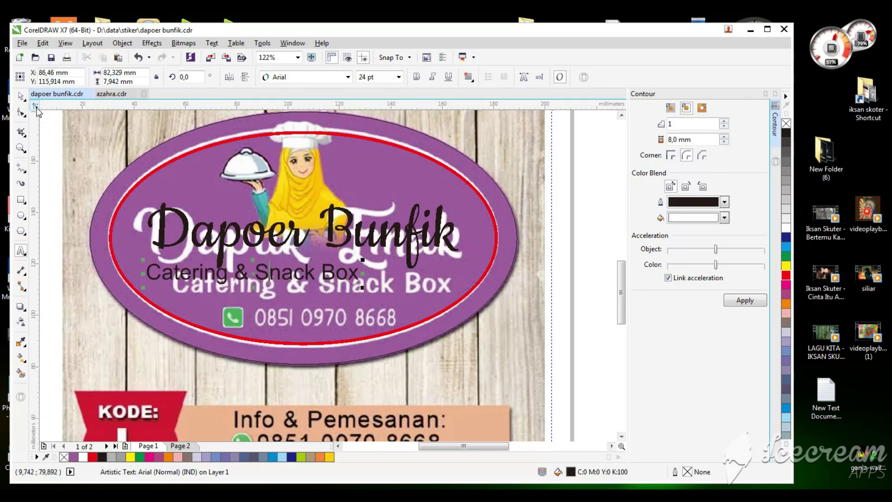
- Move the "Catering & Snack Box" text down onto the reference's tagline and fill it red
{"action": "left_click", "coordinate": [20, 96]}
{"action": "left_click_drag", "start_coordinate": [329, 271], "coordinate": [361, 285]}
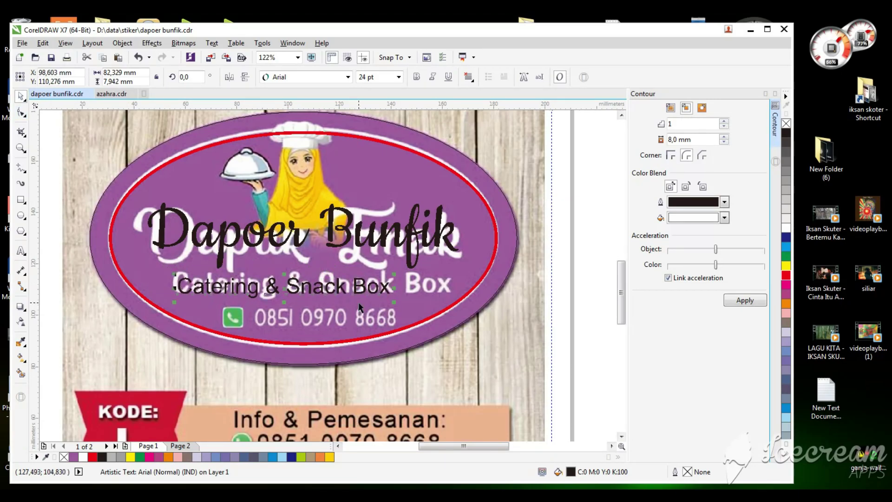
{"action": "left_click", "coordinate": [786, 276]}
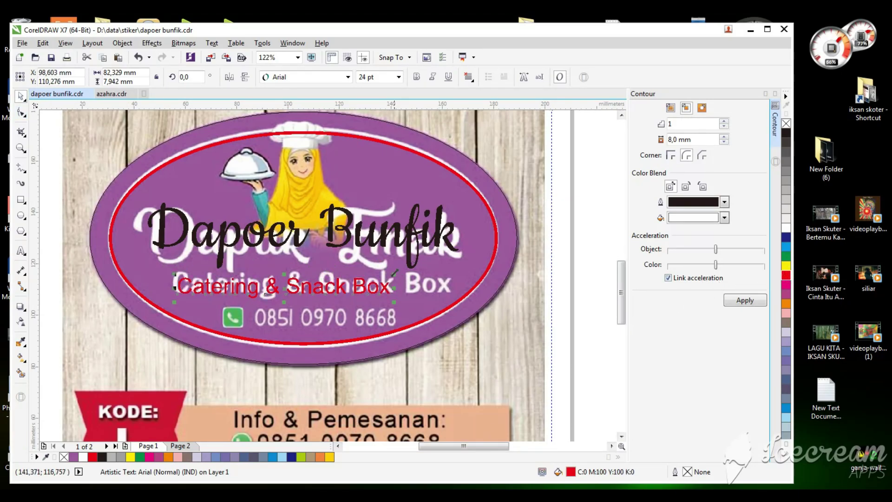
- Set the "Catering & Snack Box" text in bold Calibri
{"action": "left_click", "coordinate": [347, 77]}
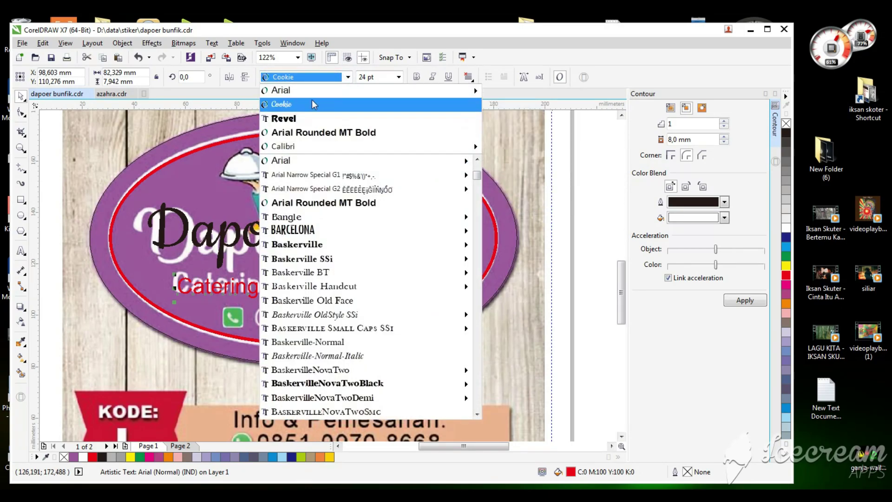
{"action": "mouse_move", "coordinate": [328, 162]}
{"action": "left_click", "coordinate": [302, 146]}
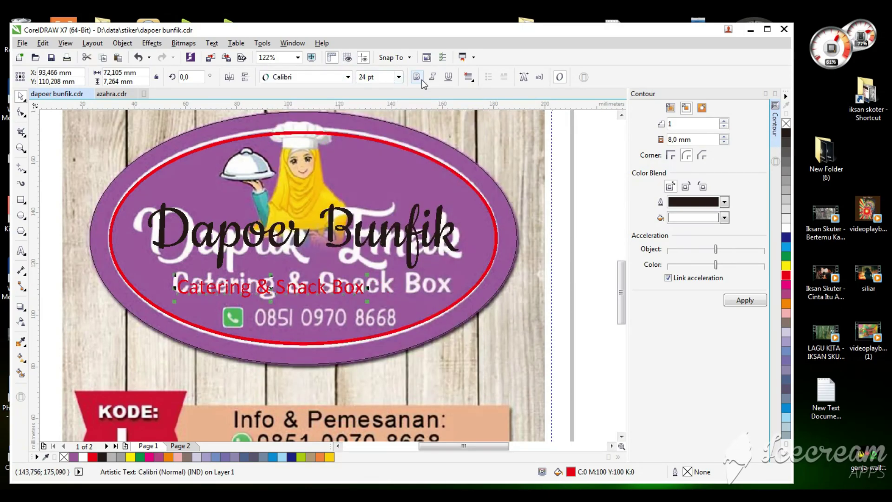
{"action": "left_click", "coordinate": [417, 76]}
- Enlarge the red tagline proportionally and centre it horizontally on the red ellipse
{"action": "left_click_drag", "start_coordinate": [371, 275], "coordinate": [417, 265]}
{"action": "left_click", "coordinate": [455, 264], "text": "shift"}
{"action": "key", "text": "c"}
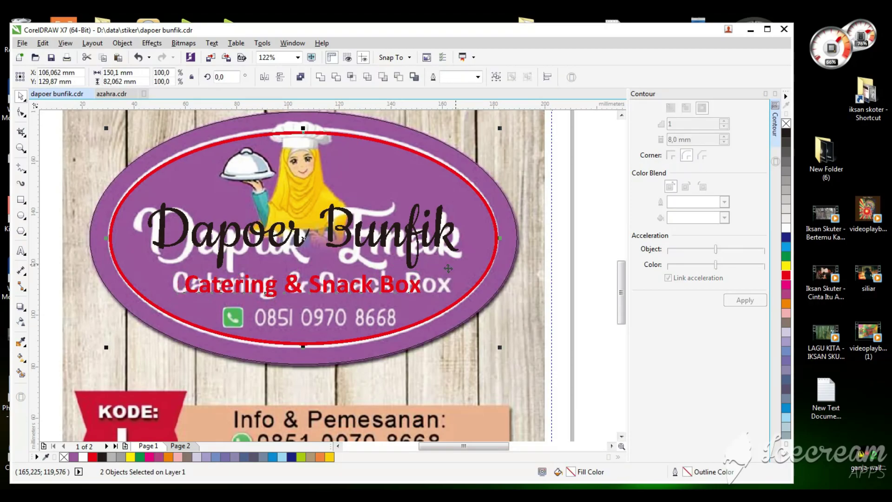
- Move the grouped reference image off the page to the left, clearing the ellipses and texts
{"action": "left_click", "coordinate": [567, 278]}
{"action": "key", "text": "shift+F4"}
{"action": "scroll", "coordinate": [364, 284], "scroll_direction": "up", "scroll_amount": 2}
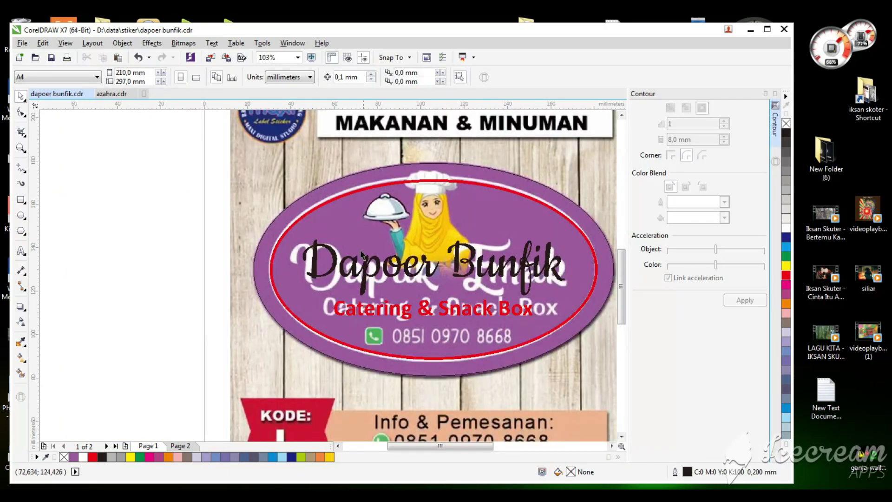
{"action": "left_click_drag", "start_coordinate": [552, 350], "coordinate": [551, 349]}
{"action": "left_click", "coordinate": [515, 269]}
{"action": "scroll", "coordinate": [515, 268], "scroll_direction": "down", "scroll_amount": 2}
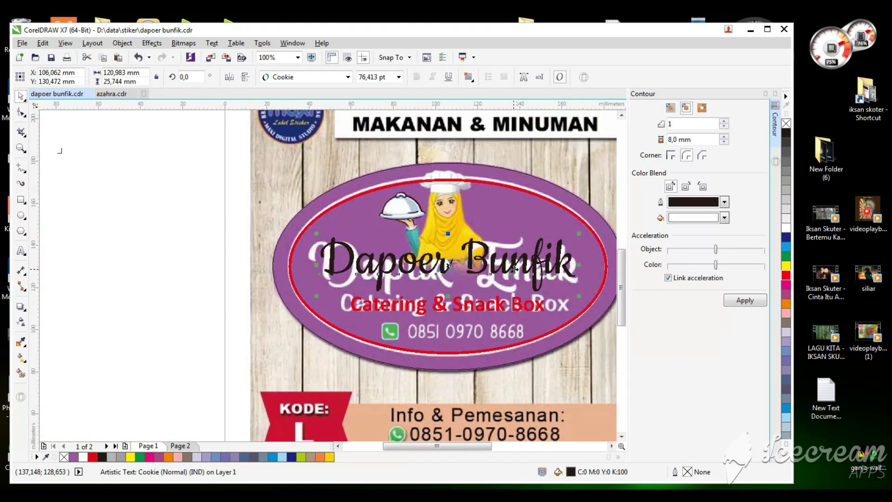
{"action": "key", "text": "F2"}
{"action": "left_click", "coordinate": [482, 272]}
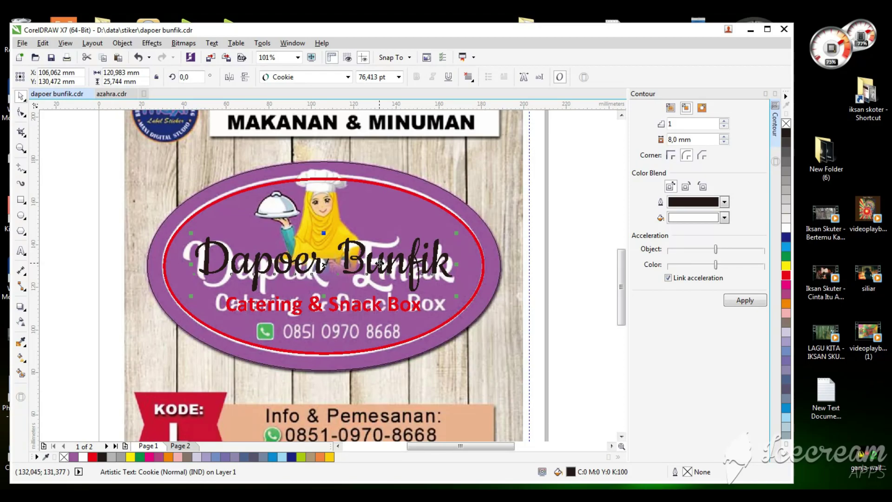
{"action": "left_click_drag", "start_coordinate": [513, 191], "coordinate": [90, 144]}
{"action": "key", "text": "F2"}
{"action": "left_click_drag", "start_coordinate": [493, 208], "coordinate": [152, 362]}
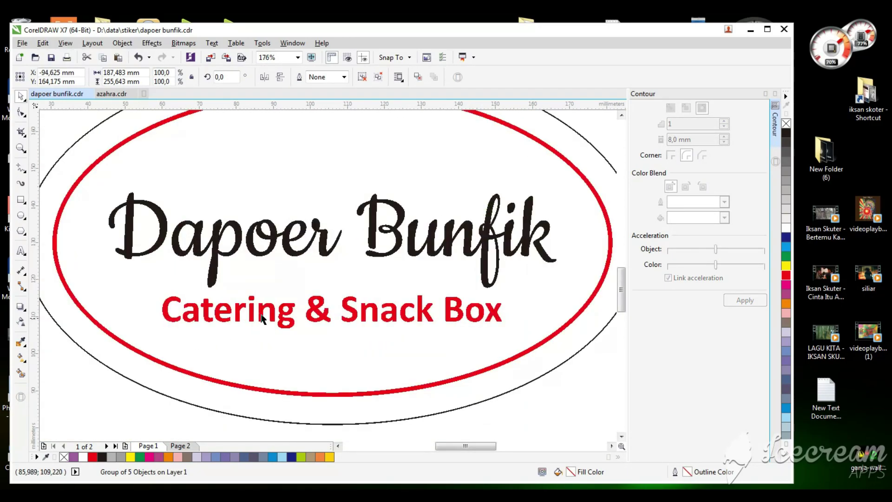
- Move the "Dapoer Bunfik" title straight up about 2 mm, away from the tagline
{"action": "scroll", "coordinate": [257, 320], "scroll_direction": "down", "scroll_amount": 2}
{"action": "key", "text": "F2"}
{"action": "left_click", "coordinate": [228, 211]}
{"action": "left_click", "coordinate": [449, 289]}
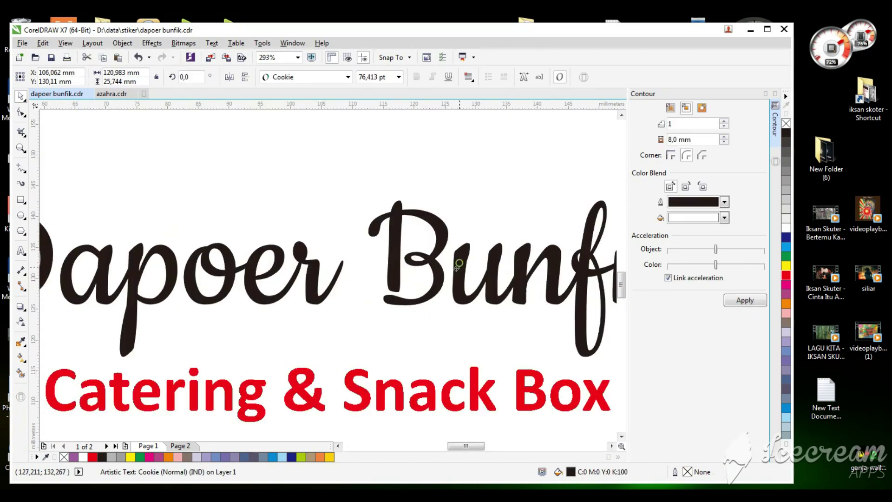
{"action": "left_click_drag", "start_coordinate": [454, 265], "coordinate": [454, 247]}
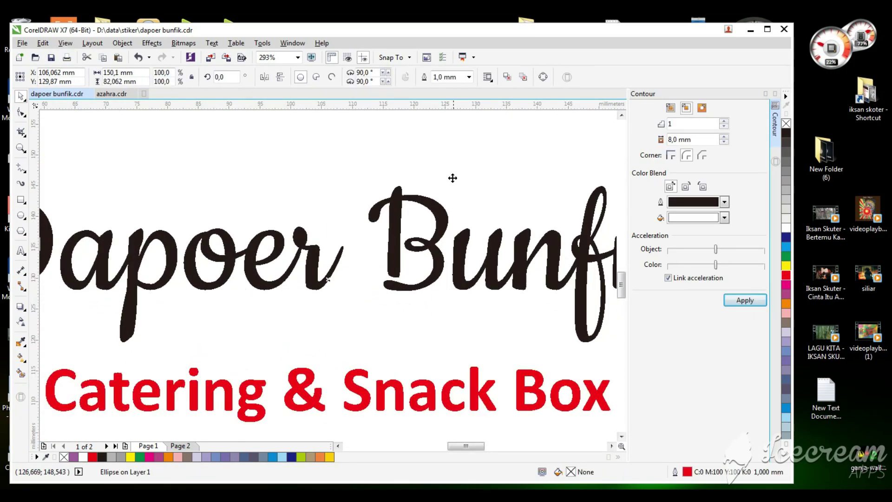
- Apply a one-step outside contour with a 1.5 mm offset to the "Dapoer Bunfik" title
{"action": "left_click", "coordinate": [702, 108]}
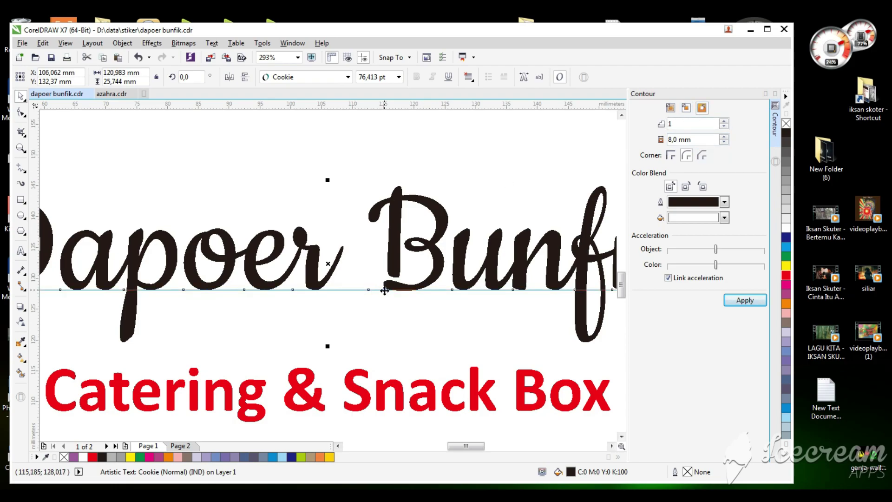
{"action": "left_click_drag", "start_coordinate": [678, 139], "coordinate": [664, 138]}
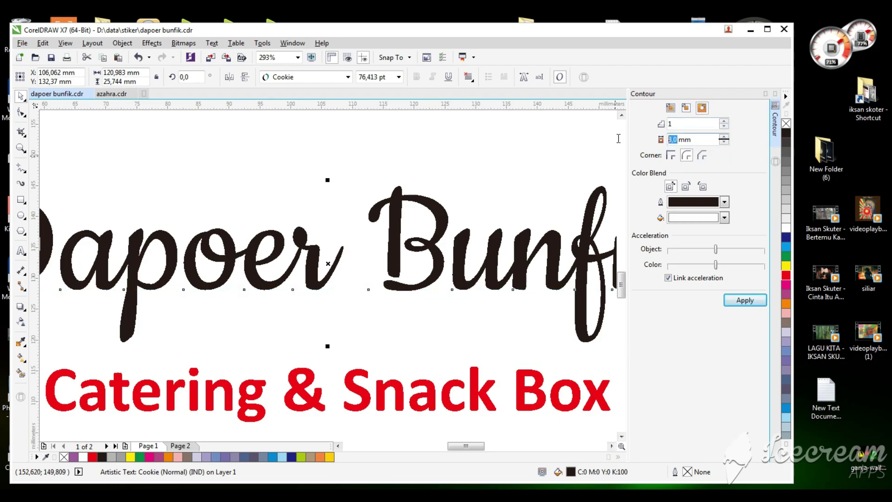
{"action": "type", "text": "1"}
{"action": "key", "text": "Return"}
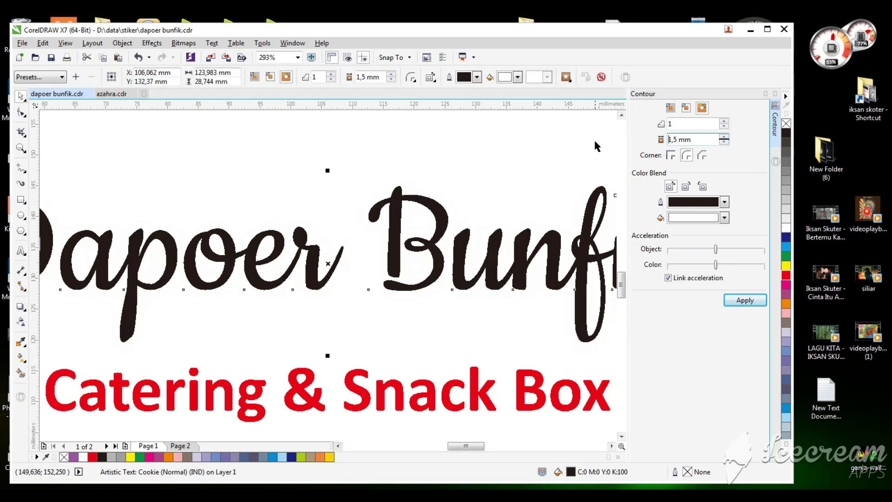
- Select the title's contour group and give it a black outline
{"action": "left_click", "coordinate": [339, 156]}
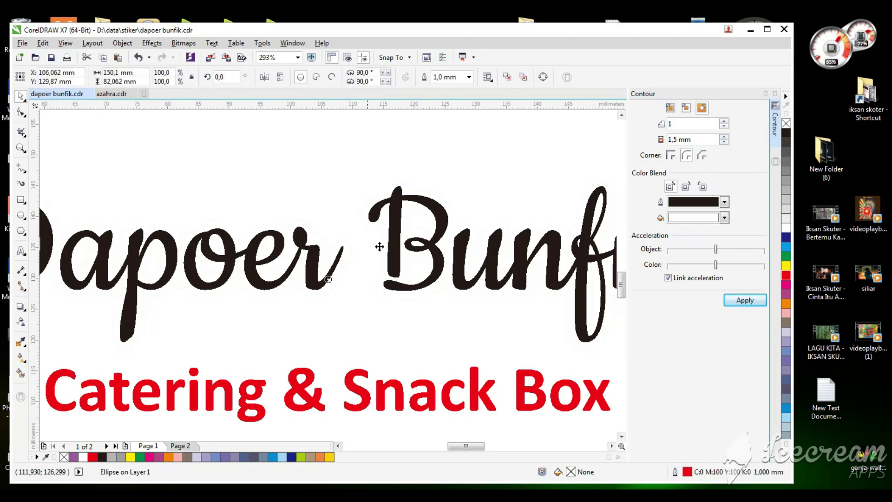
{"action": "left_click", "coordinate": [399, 301]}
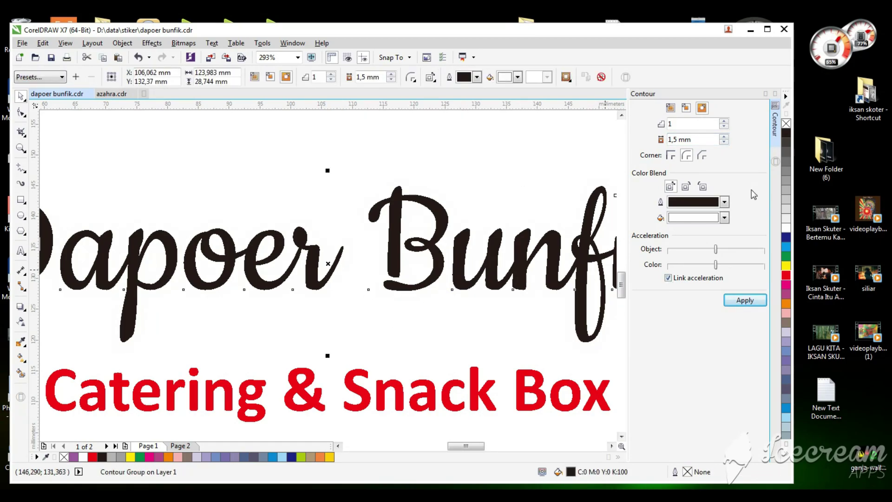
{"action": "right_click", "coordinate": [786, 133]}
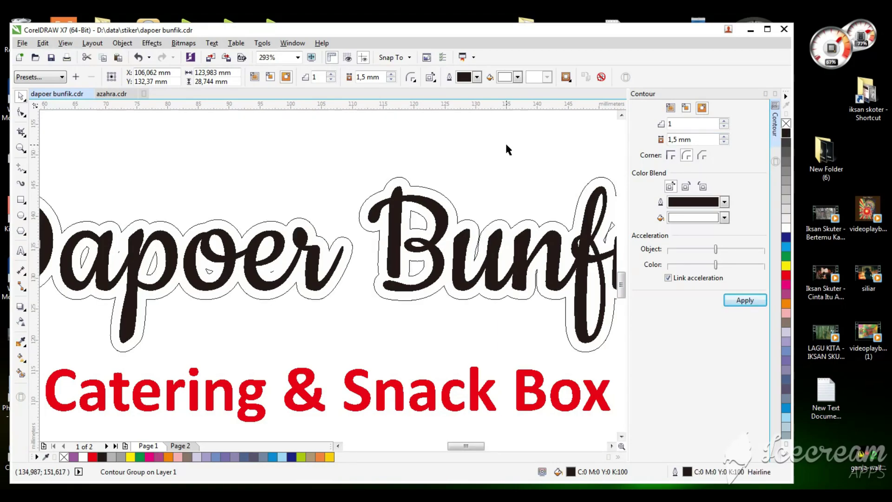
{"action": "left_click", "coordinate": [506, 142]}
- Examine the contour around the title and compare it with the lettering on the finished oval stickers beside the page
{"action": "scroll", "coordinate": [505, 191], "scroll_direction": "down", "scroll_amount": 3}
{"action": "scroll", "coordinate": [319, 189], "scroll_direction": "down", "scroll_amount": 2}
{"action": "scroll", "coordinate": [318, 189], "scroll_direction": "up", "scroll_amount": 4}
{"action": "scroll", "coordinate": [376, 179], "scroll_direction": "down", "scroll_amount": 5}
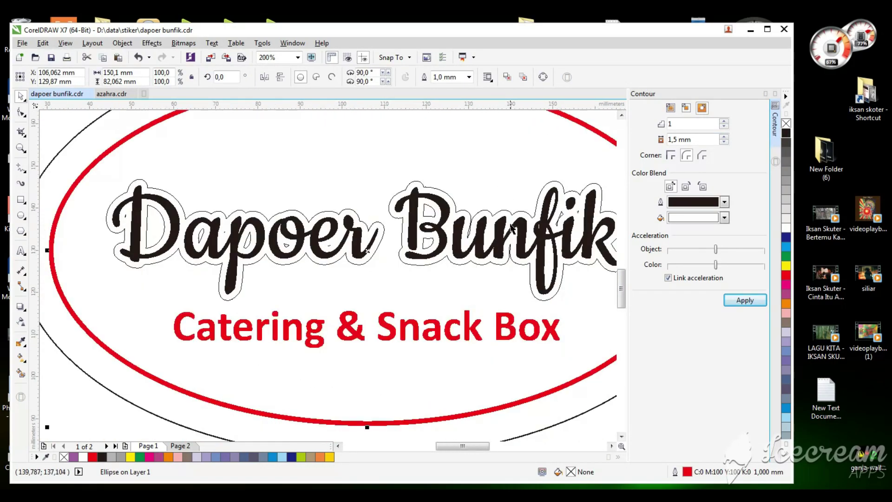
{"action": "scroll", "coordinate": [376, 179], "scroll_direction": "up", "scroll_amount": 3}
{"action": "scroll", "coordinate": [117, 193], "scroll_direction": "down", "scroll_amount": 2}
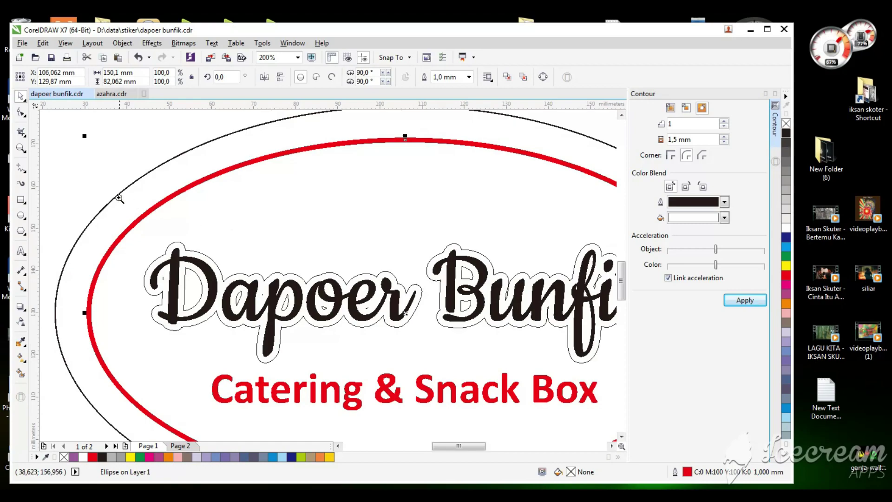
{"action": "scroll", "coordinate": [117, 193], "scroll_direction": "down", "scroll_amount": 2}
{"action": "left_click_drag", "start_coordinate": [117, 193], "coordinate": [418, 293]}
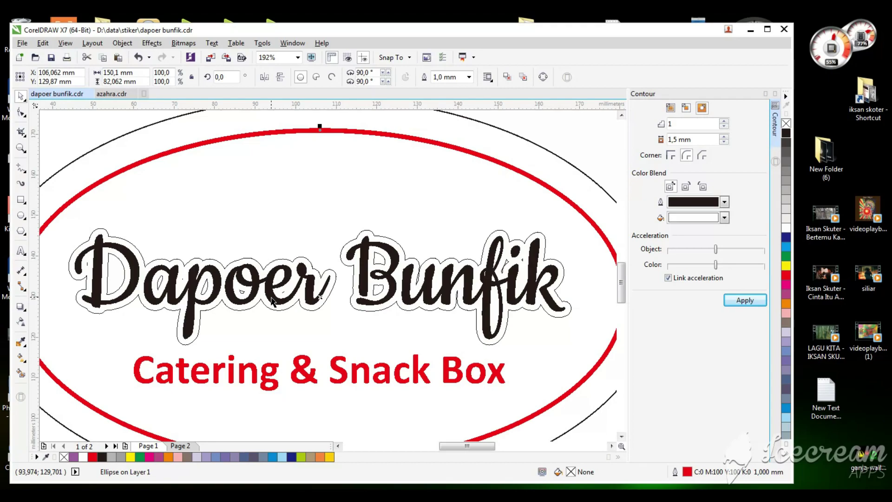
{"action": "scroll", "coordinate": [273, 302], "scroll_direction": "down", "scroll_amount": 4}
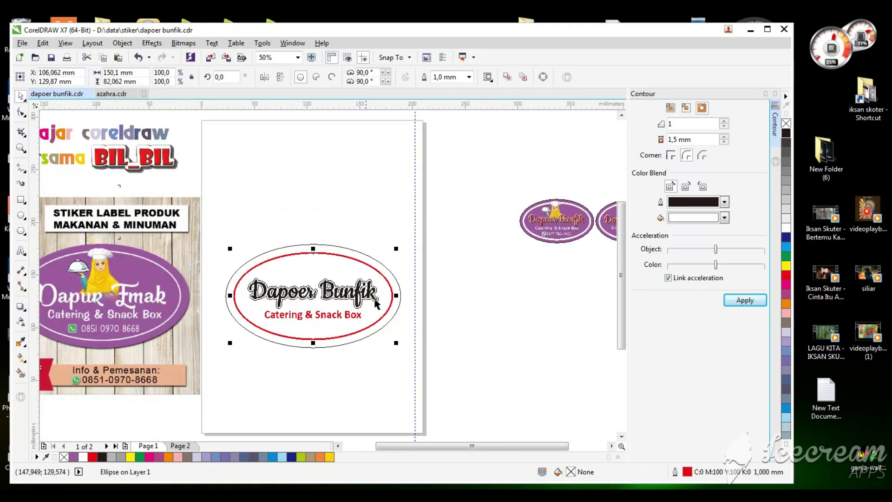
{"action": "scroll", "coordinate": [465, 261], "scroll_direction": "up", "scroll_amount": 6}
{"action": "scroll", "coordinate": [456, 320], "scroll_direction": "up", "scroll_amount": 3}
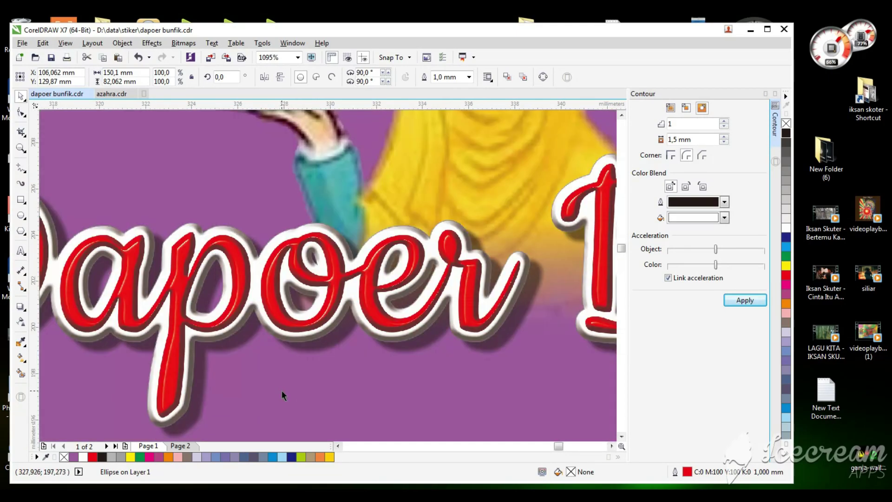
{"action": "scroll", "coordinate": [325, 275], "scroll_direction": "down", "scroll_amount": 6}
{"action": "scroll", "coordinate": [331, 291], "scroll_direction": "down", "scroll_amount": 2}
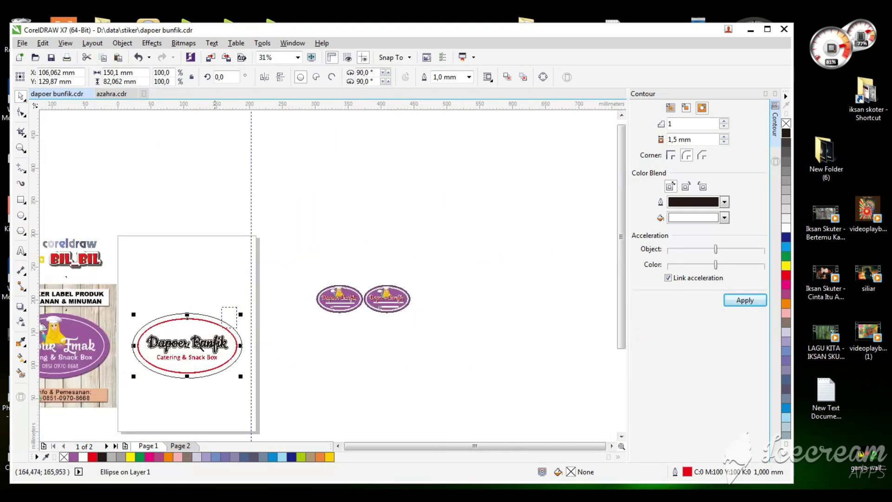
- Break apart the "Dapoer Bunfik" contour group to separate the contour from the text
{"action": "scroll", "coordinate": [274, 195], "scroll_direction": "up", "scroll_amount": 6}
{"action": "scroll", "coordinate": [571, 436], "scroll_direction": "up", "scroll_amount": 1}
{"action": "left_click", "coordinate": [571, 438]}
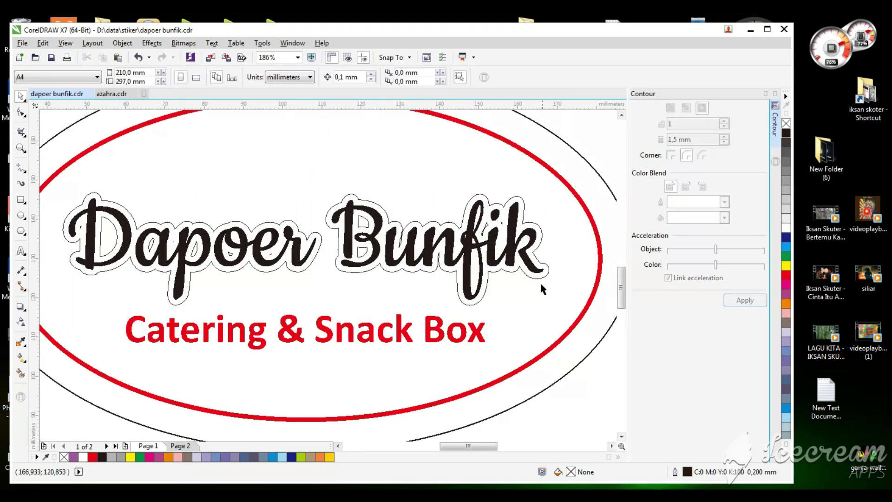
{"action": "left_click", "coordinate": [541, 278]}
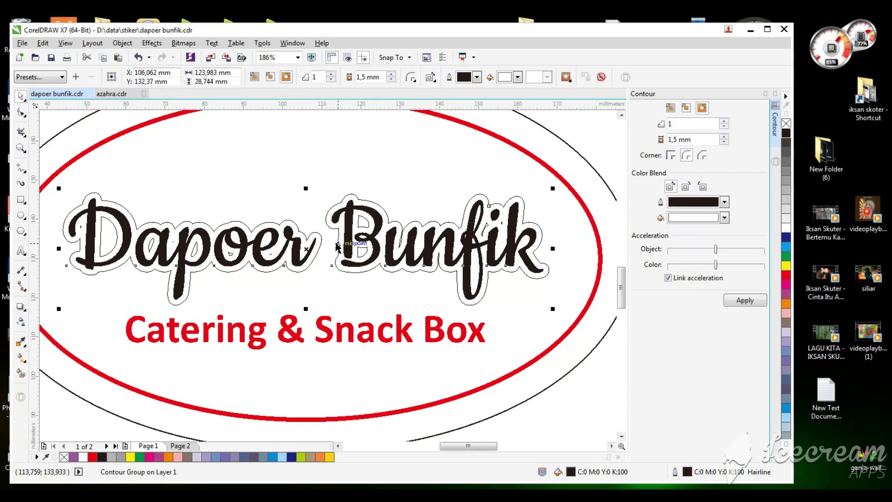
{"action": "key", "text": "ctrl+k"}
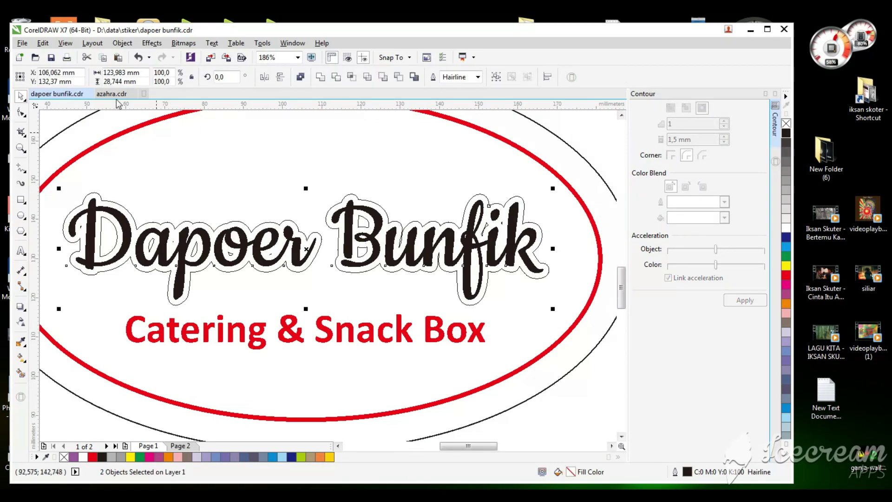
{"action": "left_click", "coordinate": [123, 42]}
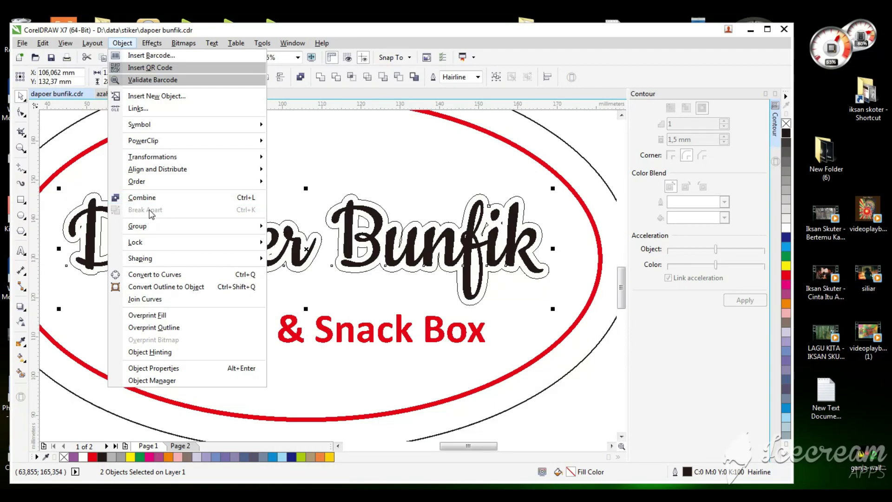
{"action": "left_click", "coordinate": [513, 292]}
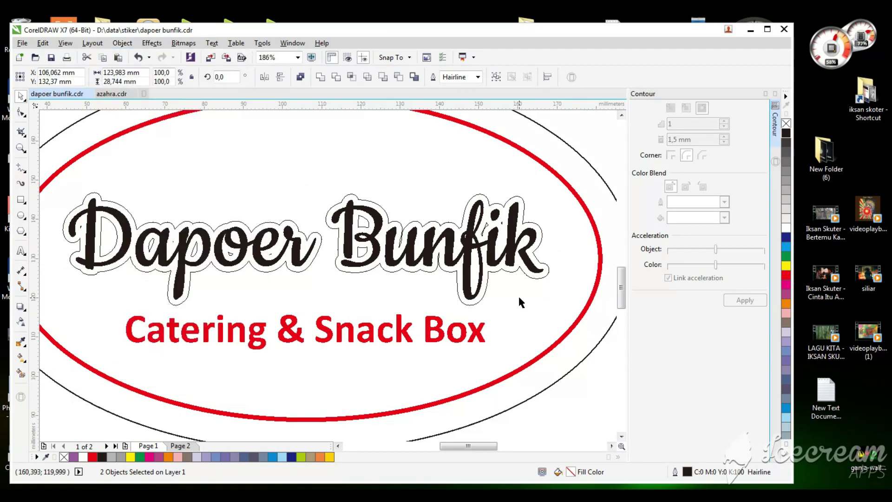
{"action": "left_click", "coordinate": [518, 294]}
- Give the separated contour curve a 50% black outline 0.1 mm wide
{"action": "left_click", "coordinate": [530, 280]}
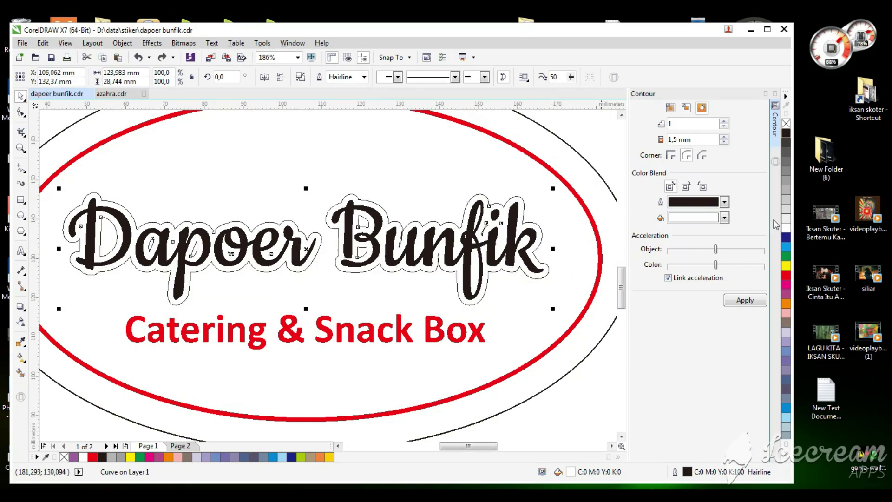
{"action": "right_click", "coordinate": [785, 180]}
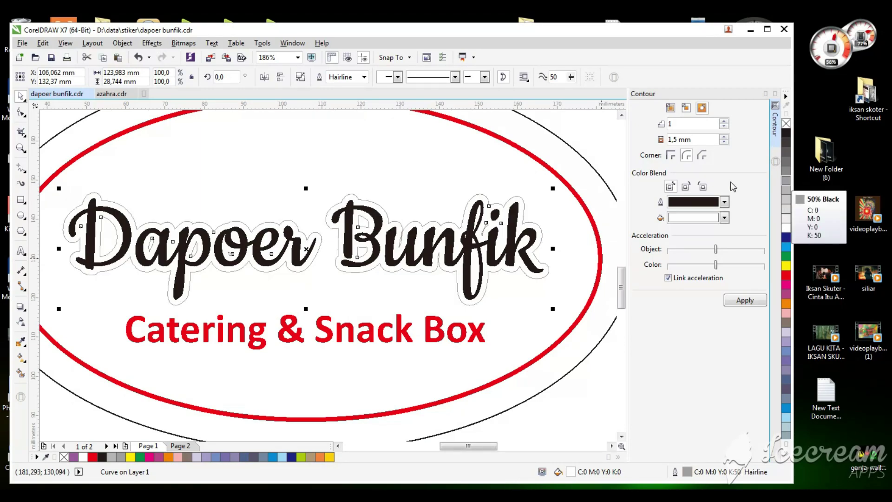
{"action": "left_click", "coordinate": [364, 77]}
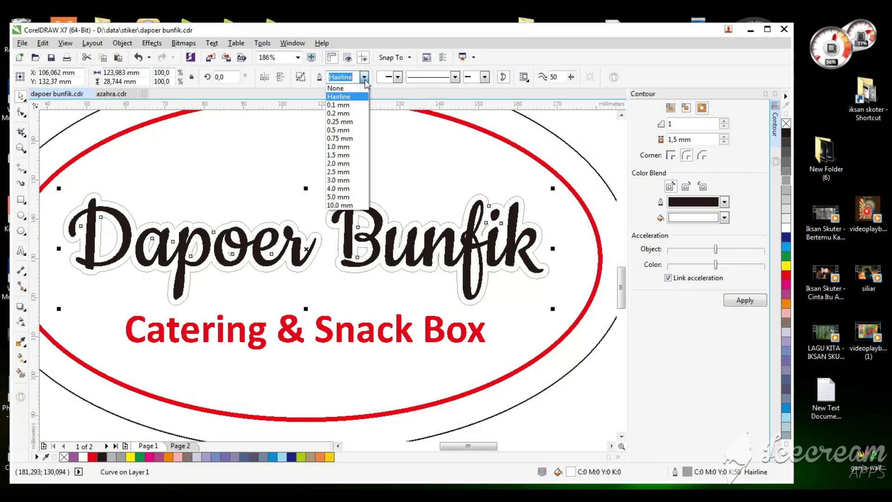
{"action": "left_click", "coordinate": [356, 113]}
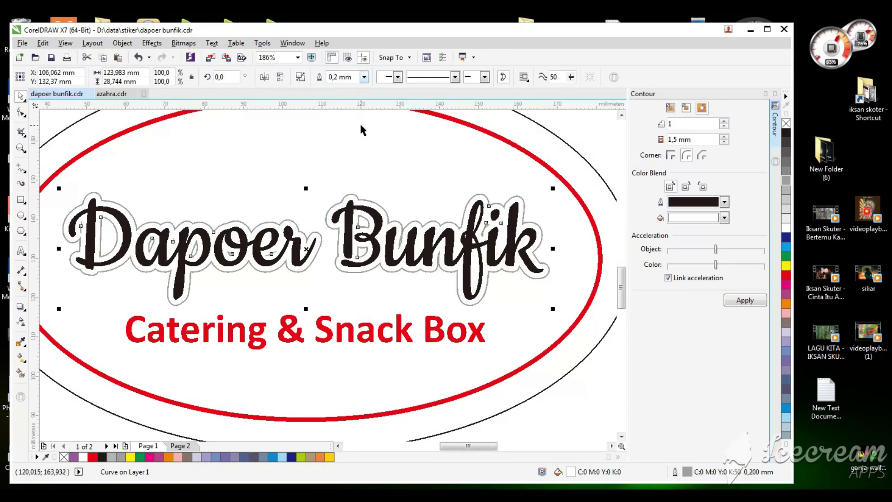
{"action": "left_click", "coordinate": [336, 77]}
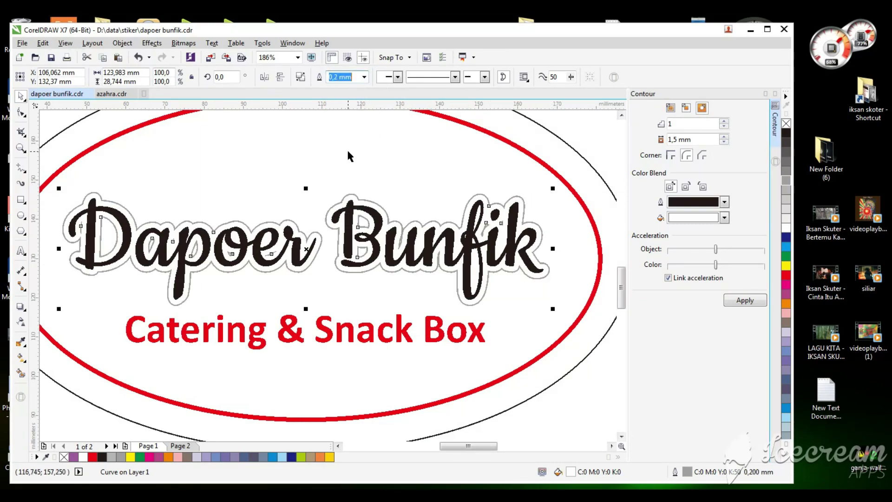
{"action": "type", "text": "0,1"}
{"action": "key", "text": "Return"}
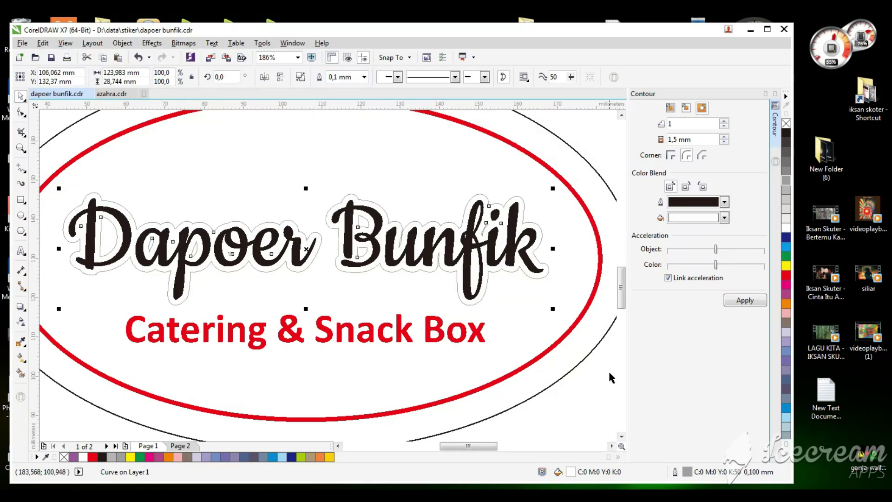
- Move the separated contour curve up about 15 mm, off the "Dapoer Bunfik" title
{"action": "left_click", "coordinate": [557, 285]}
{"action": "left_click_drag", "start_coordinate": [546, 267], "coordinate": [561, 210]}
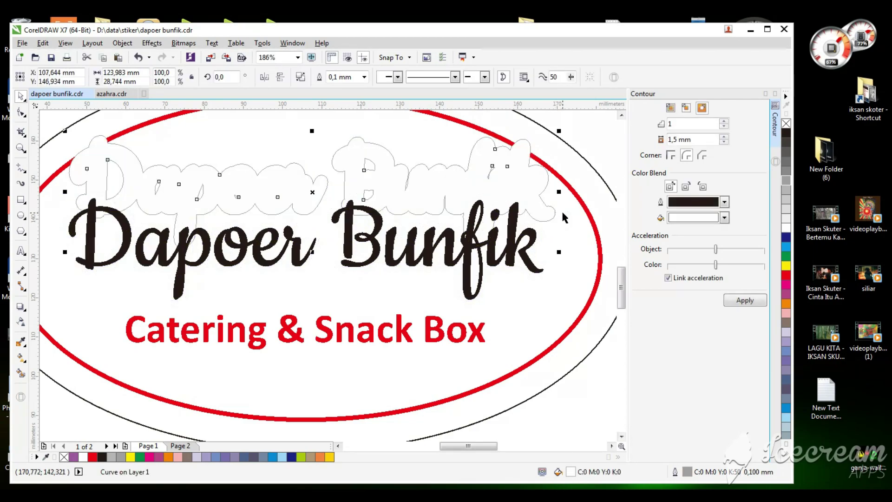
- Undo the contour curve's last move and convert the curve to a 600 dpi CMYK bitmap with anti-aliasing and a transparent background
{"action": "key", "text": "ctrl+z"}
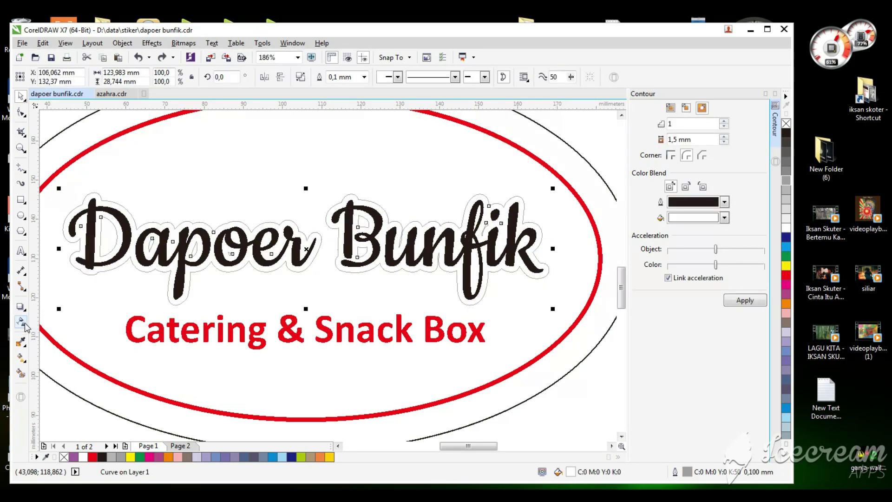
{"action": "left_click", "coordinate": [183, 43]}
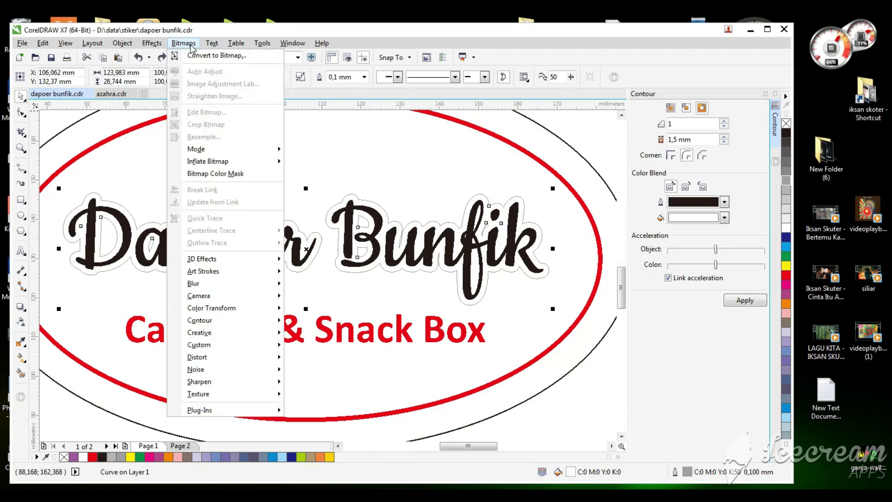
{"action": "left_click", "coordinate": [197, 58]}
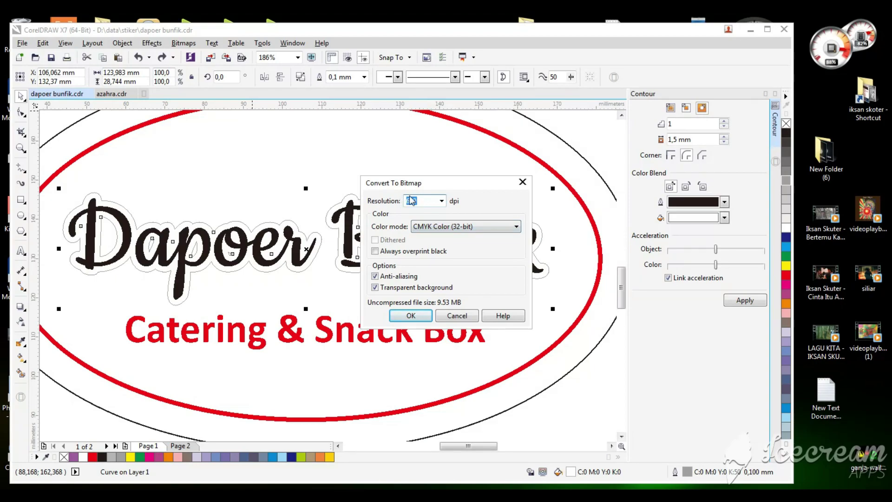
{"action": "left_click", "coordinate": [375, 287]}
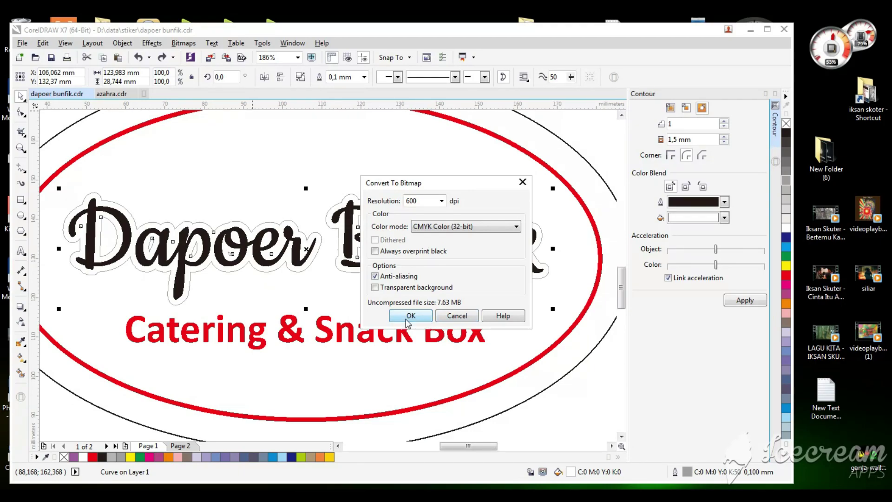
{"action": "left_click", "coordinate": [375, 288]}
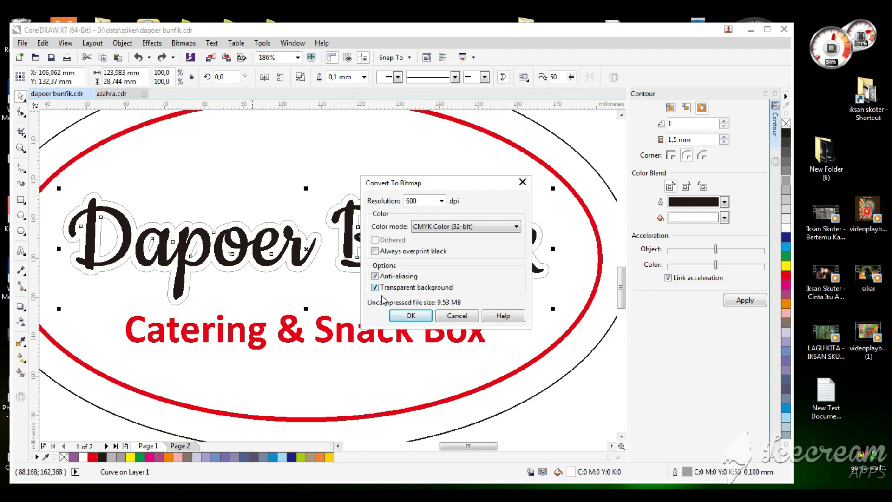
{"action": "left_click", "coordinate": [410, 316]}
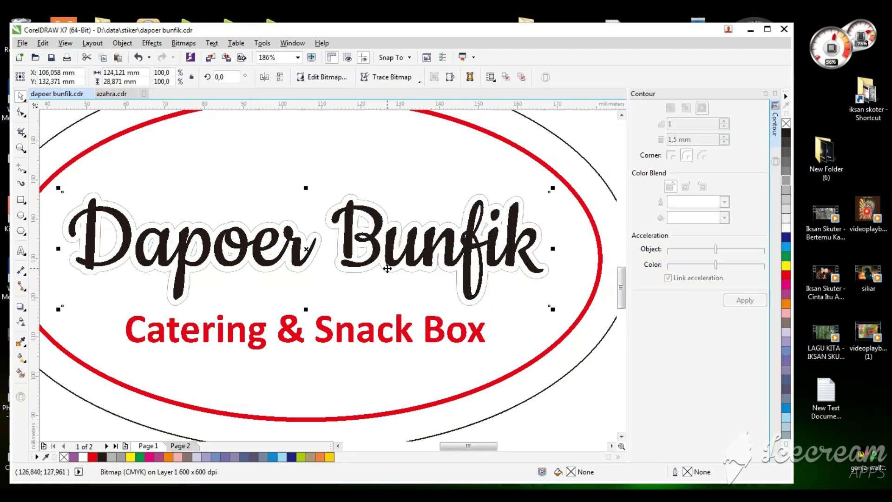
- Add a Flat Bottom Right drop shadow to the title's contour bitmap, offset about 1.2 mm horizontally and -1 mm vertically
{"action": "left_click", "coordinate": [21, 308]}
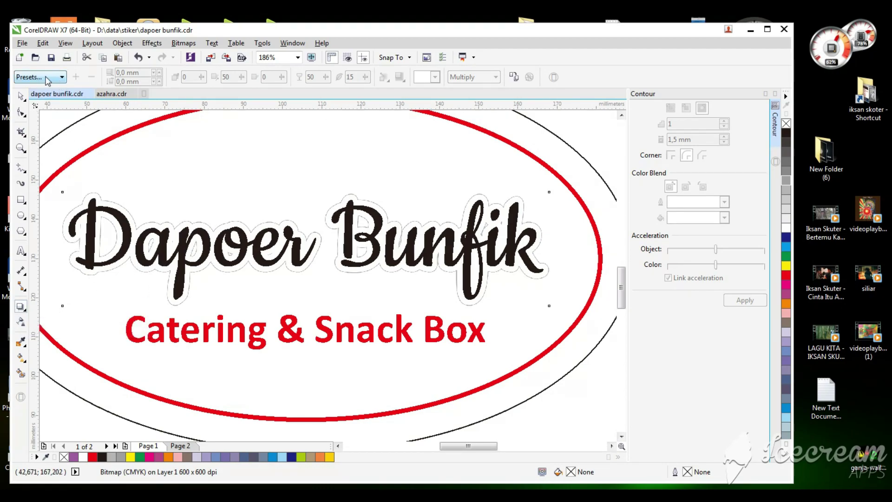
{"action": "left_click", "coordinate": [65, 78]}
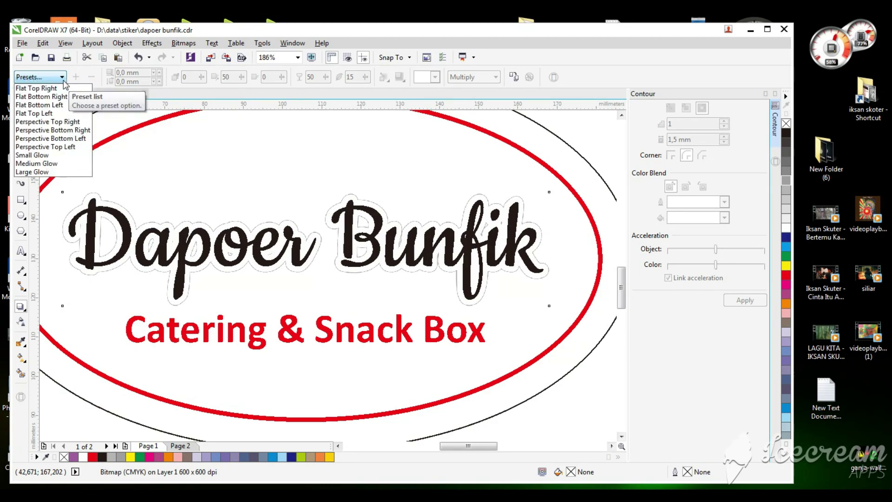
{"action": "left_click", "coordinate": [36, 99]}
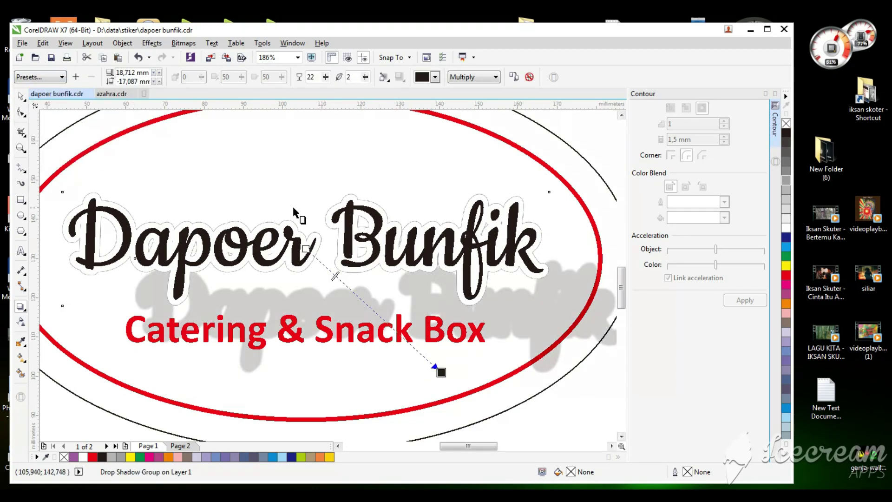
{"action": "left_click_drag", "start_coordinate": [441, 373], "coordinate": [382, 309]}
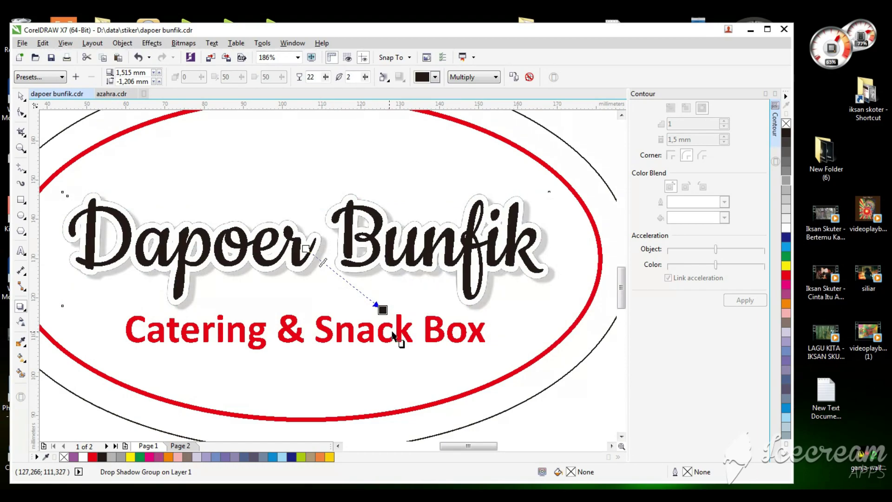
{"action": "key", "text": "F2"}
{"action": "left_click_drag", "start_coordinate": [314, 212], "coordinate": [510, 374]}
{"action": "left_click_drag", "start_coordinate": [269, 309], "coordinate": [263, 308]}
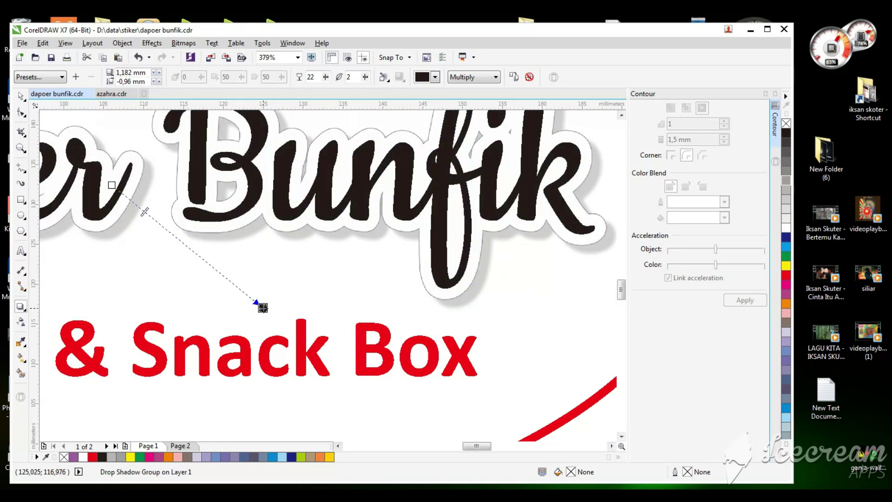
{"action": "scroll", "coordinate": [261, 307], "scroll_direction": "down", "scroll_amount": 2}
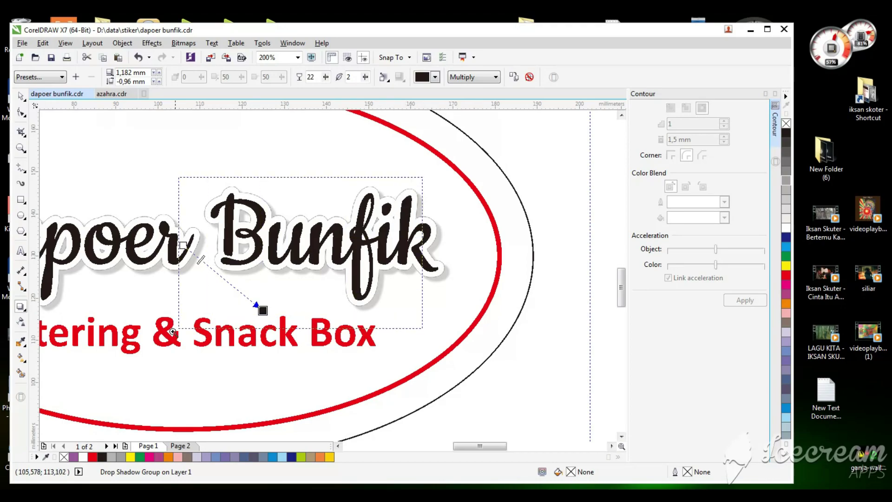
{"action": "scroll", "coordinate": [262, 242], "scroll_direction": "up", "scroll_amount": 2}
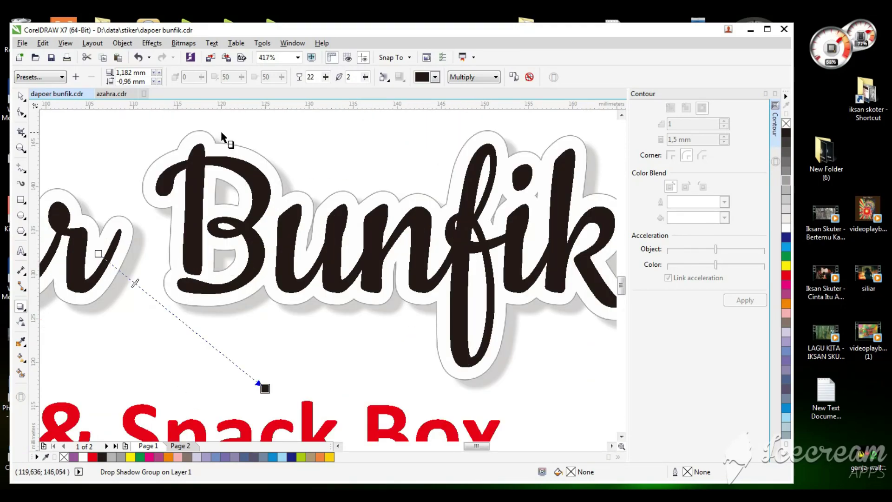
- Break apart the drop shadow group to separate the shadow from the contour bitmap
{"action": "left_click", "coordinate": [21, 96]}
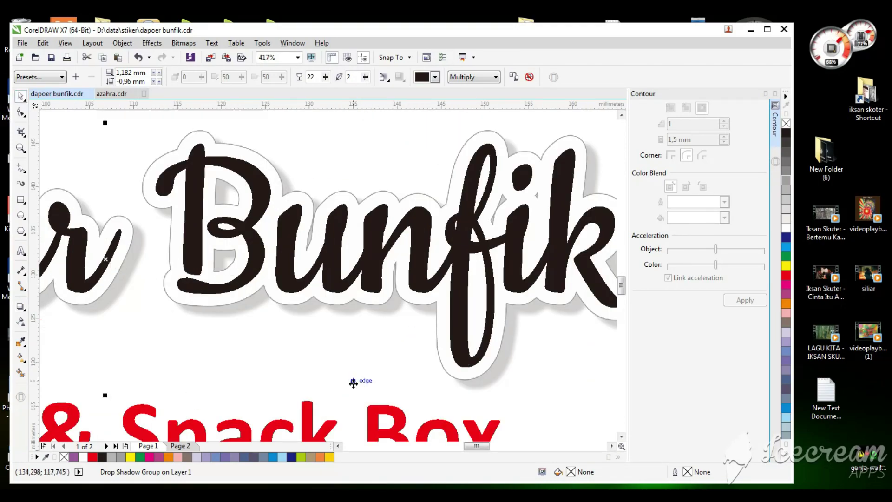
{"action": "scroll", "coordinate": [488, 407], "scroll_direction": "down", "scroll_amount": 2}
{"action": "scroll", "coordinate": [532, 408], "scroll_direction": "up", "scroll_amount": 1}
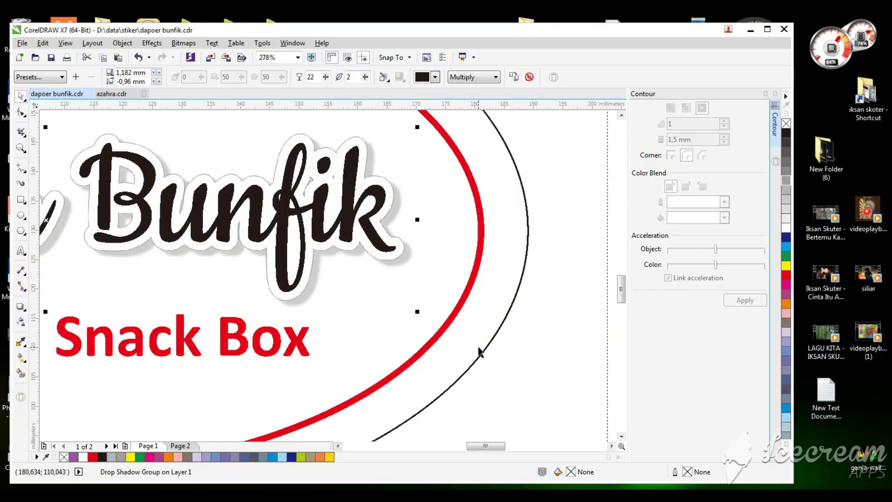
{"action": "key", "text": "ctrl+k"}
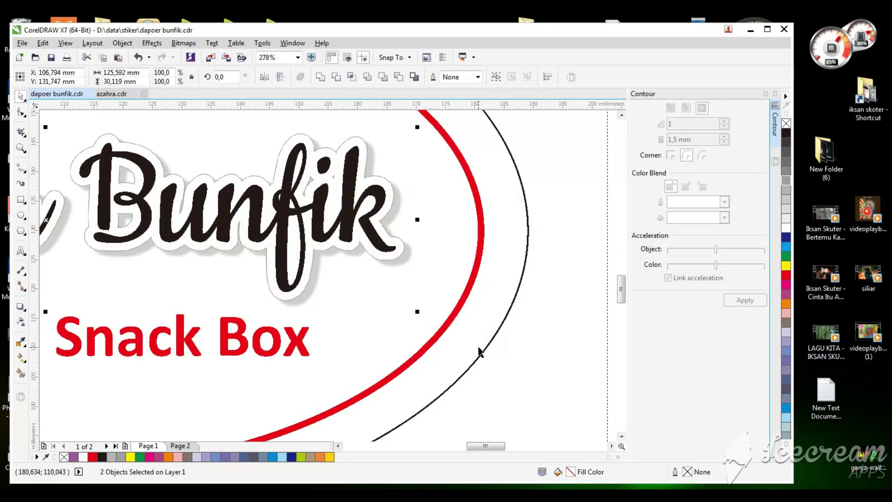
{"action": "left_click", "coordinate": [367, 311]}
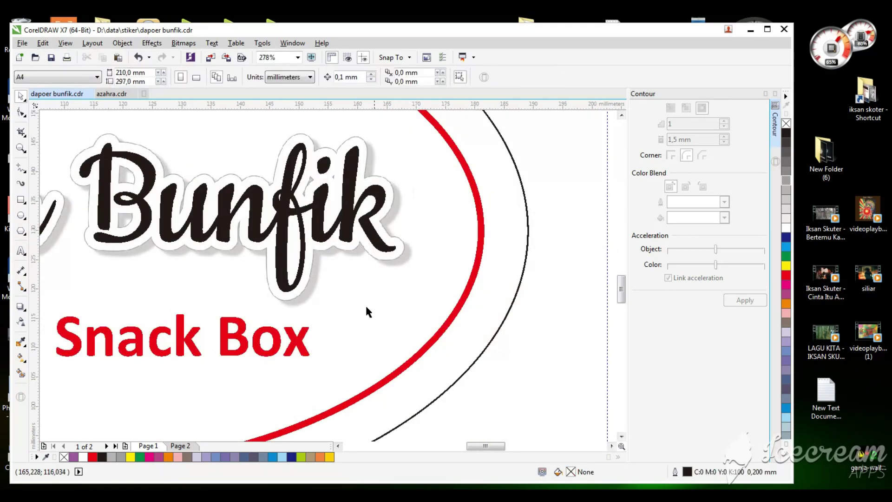
- Group the contour bitmap with its separated shadow and ungroup the two objects again
{"action": "left_click", "coordinate": [305, 301]}
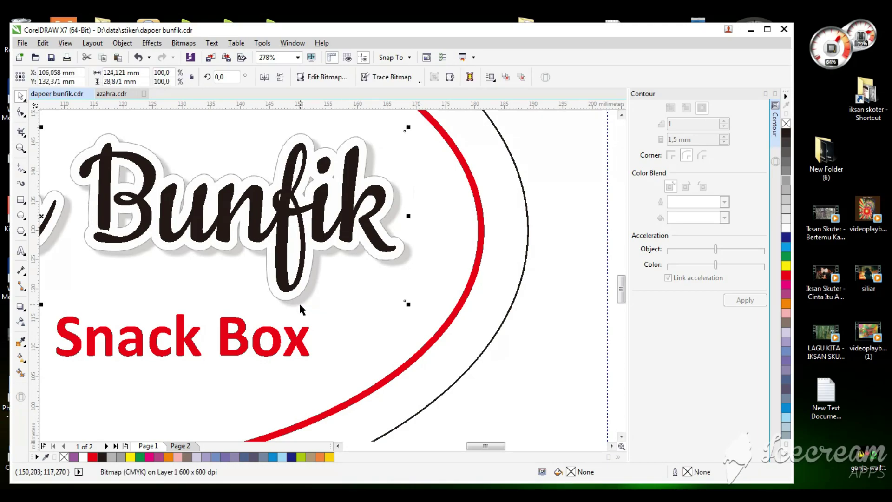
{"action": "left_click", "coordinate": [554, 348]}
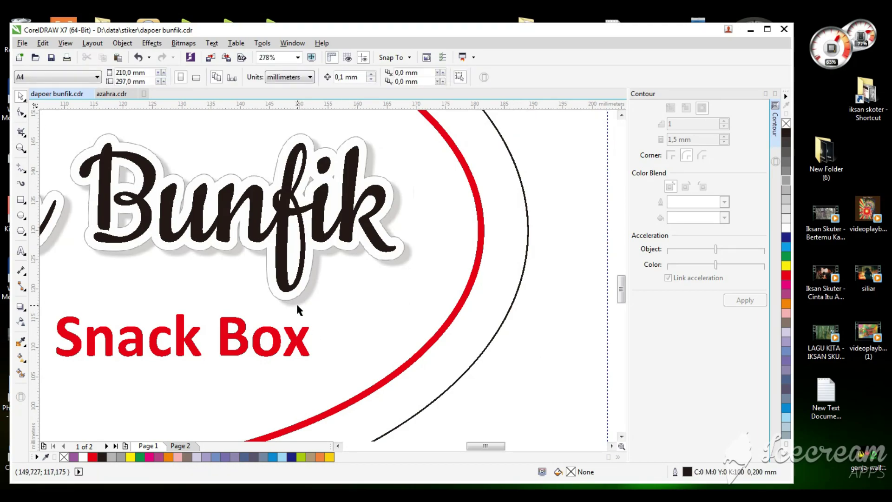
{"action": "left_click", "coordinate": [296, 306]}
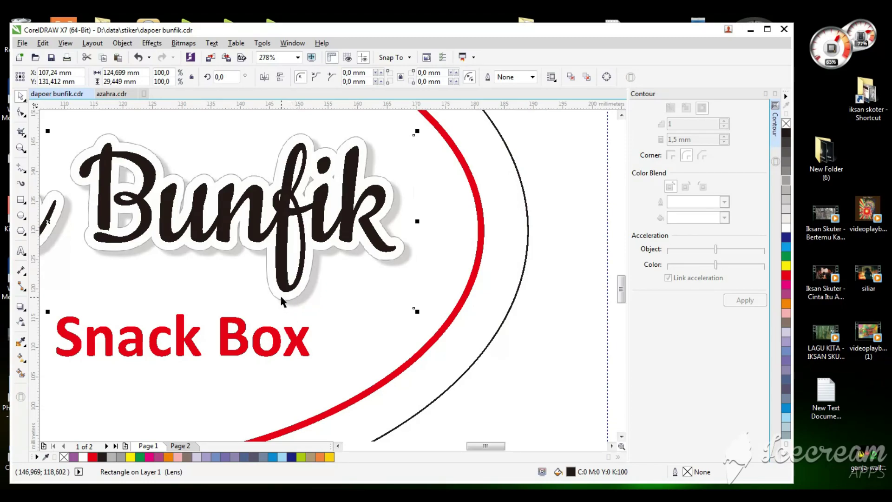
{"action": "left_click", "coordinate": [281, 301], "text": "shift"}
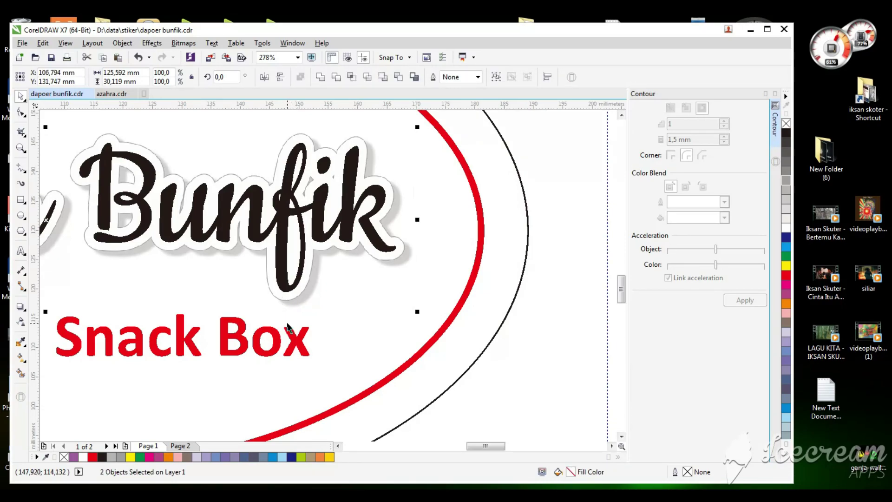
{"action": "key", "text": "ctrl+g"}
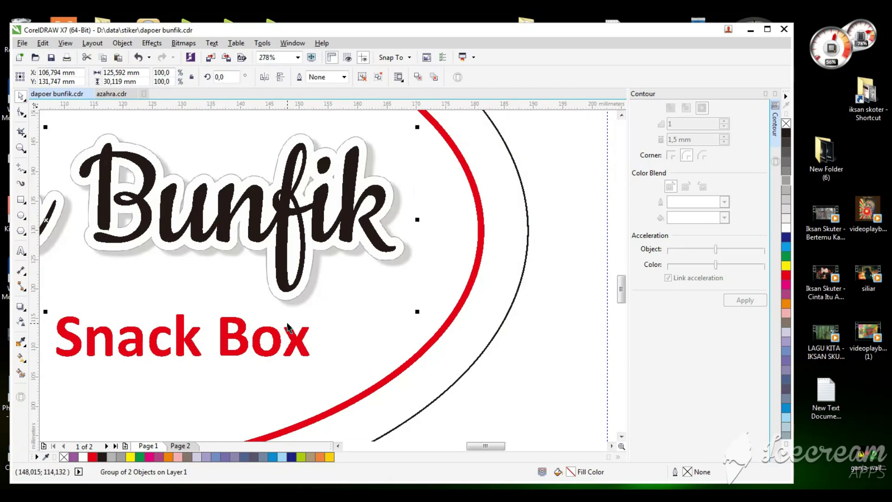
{"action": "key", "text": "ctrl+u"}
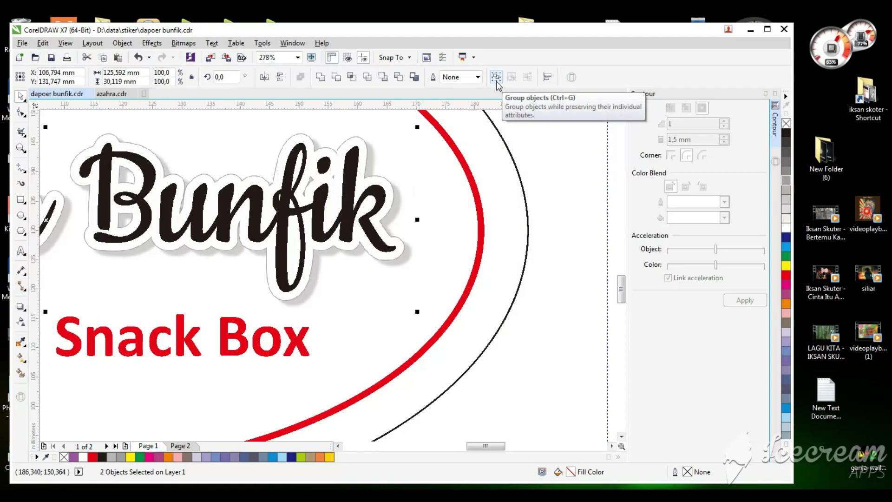
- Select the separated shadow together with the contour bitmap and group both objects
{"action": "left_click", "coordinate": [326, 308]}
{"action": "left_click", "coordinate": [293, 300]}
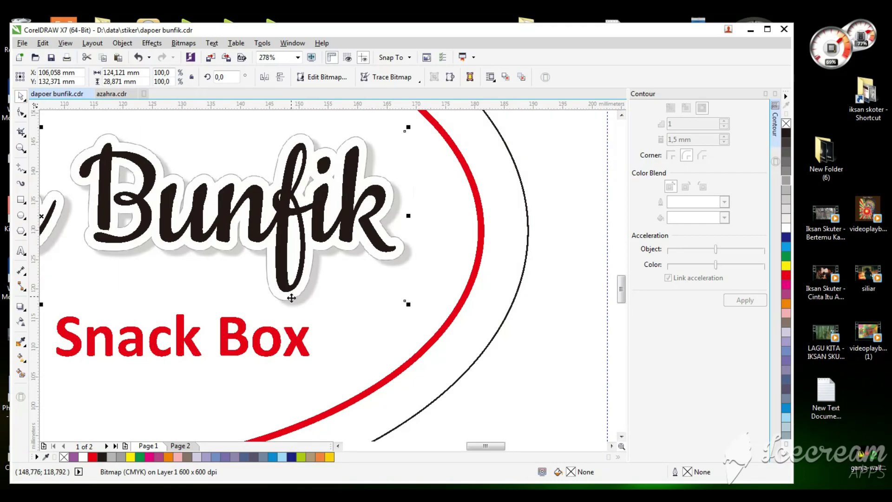
{"action": "left_click", "coordinate": [423, 345]}
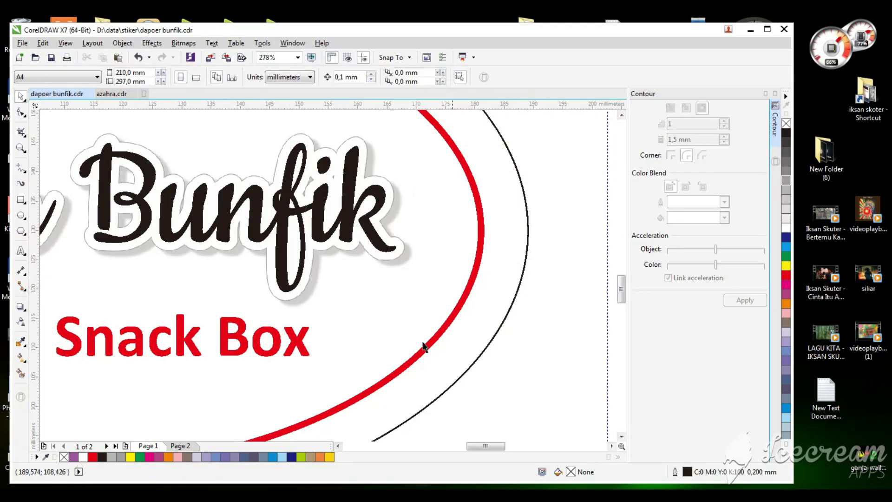
{"action": "left_click", "coordinate": [298, 299]}
{"action": "left_click", "coordinate": [288, 306]}
{"action": "left_click", "coordinate": [294, 303]}
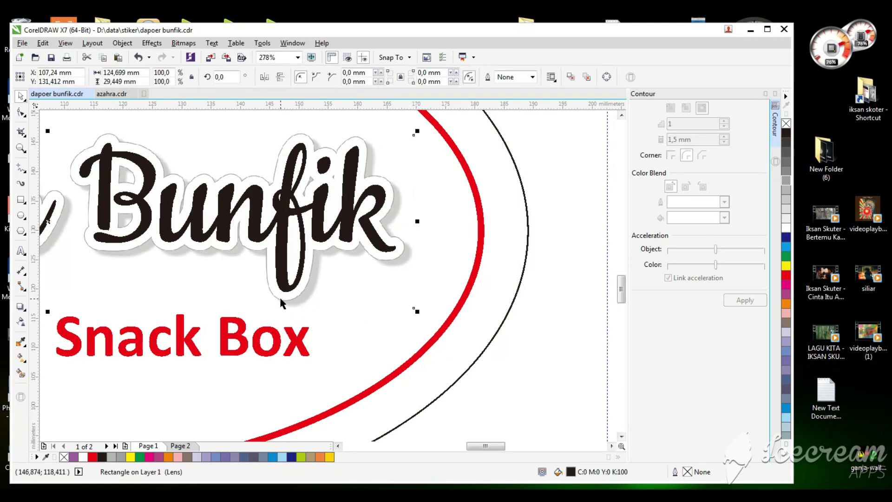
{"action": "left_click", "coordinate": [281, 300], "text": "shift"}
{"action": "key", "text": "ctrl+g"}
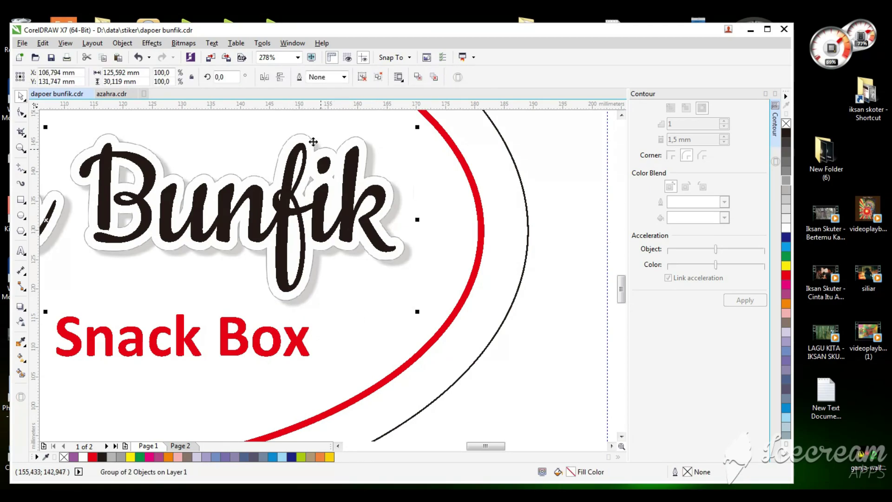
- Convert the grouped contour and shadow to a 600 dpi CMYK bitmap with anti-aliasing and a transparent background
{"action": "left_click", "coordinate": [185, 43]}
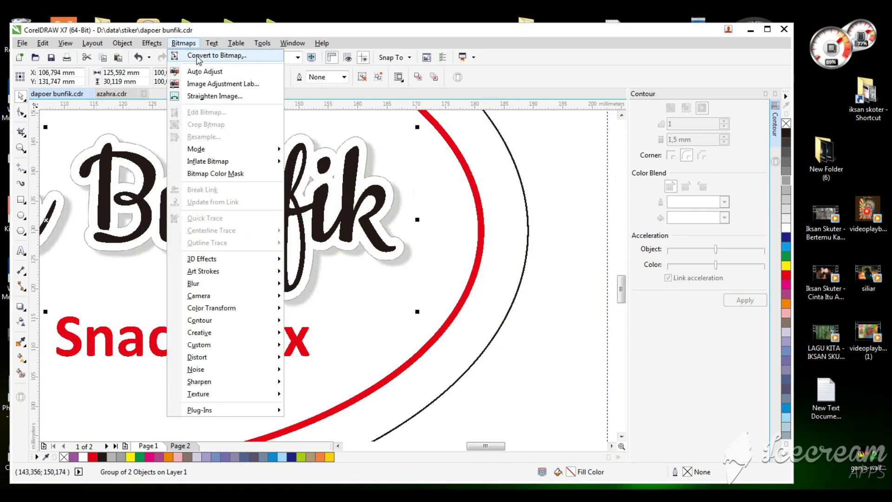
{"action": "left_click", "coordinate": [217, 55]}
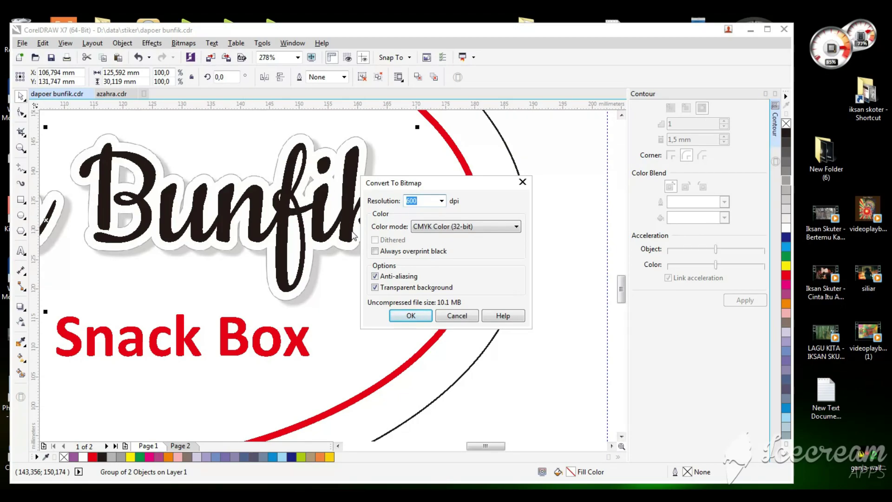
{"action": "left_click", "coordinate": [409, 316]}
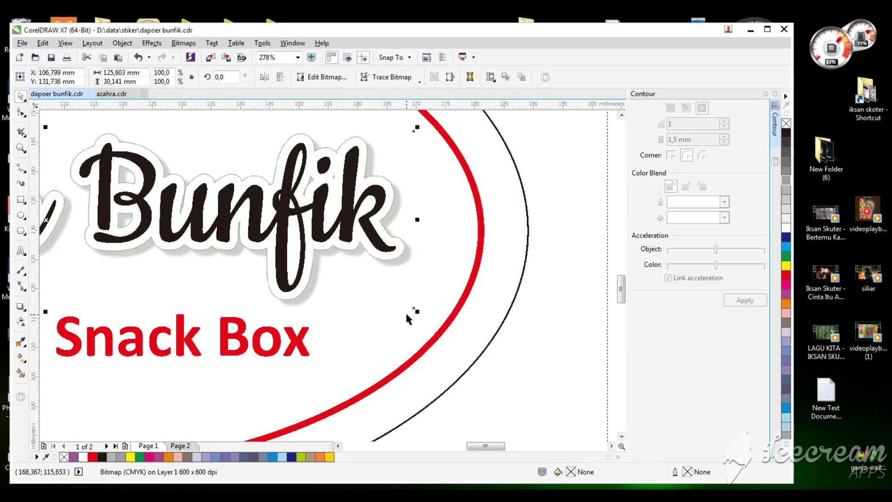
- Apply the Plastic texture to the contour bitmap with highlight 92, depth 66 and smoothness 43
{"action": "left_click", "coordinate": [190, 43]}
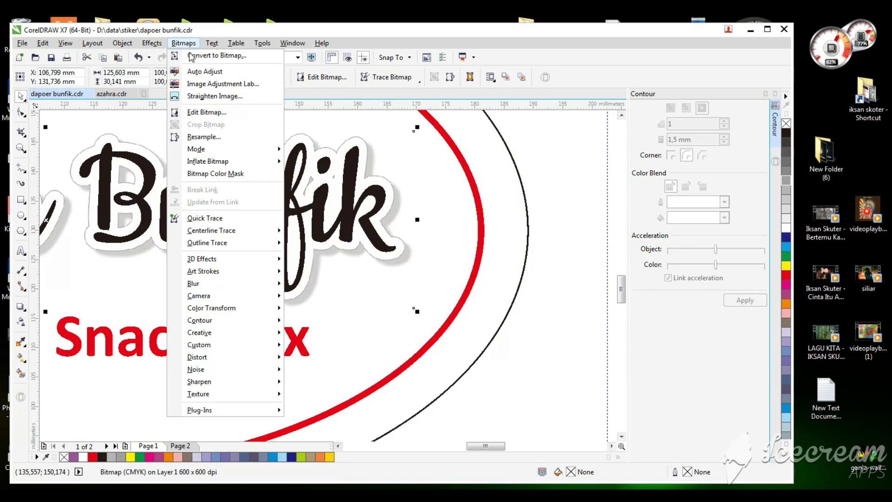
{"action": "mouse_move", "coordinate": [217, 395]}
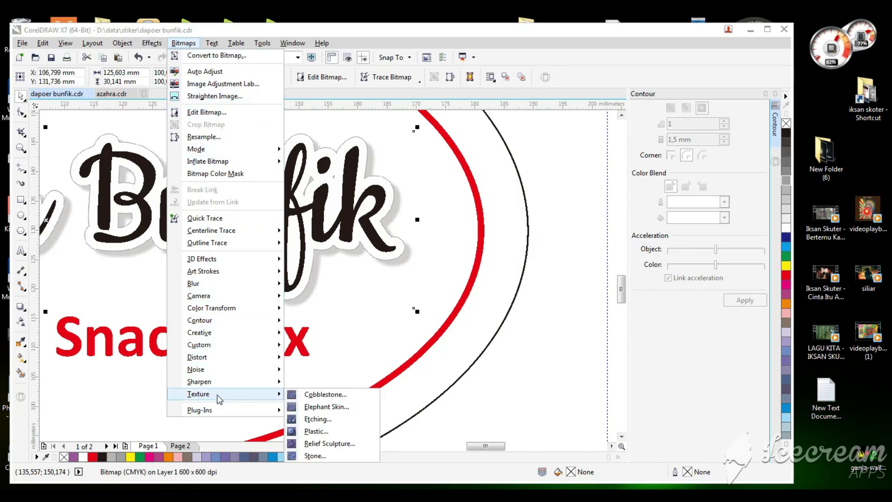
{"action": "left_click", "coordinate": [317, 431]}
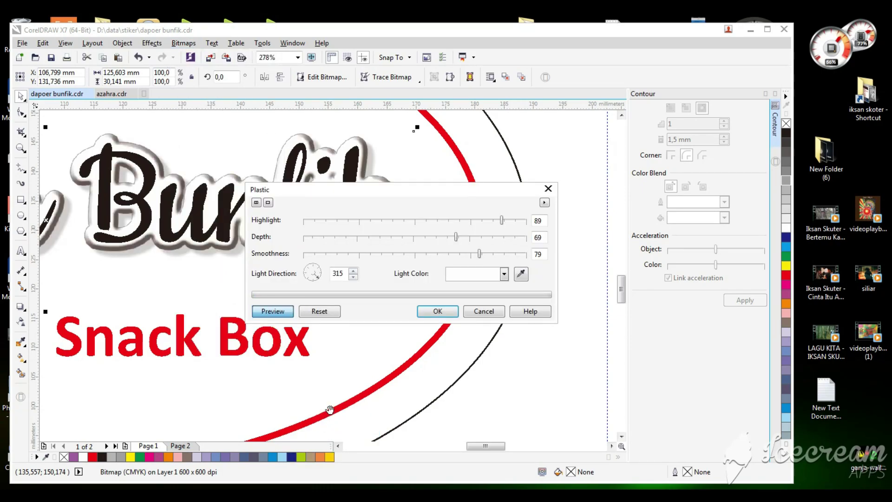
{"action": "left_click_drag", "start_coordinate": [454, 195], "coordinate": [606, 133]}
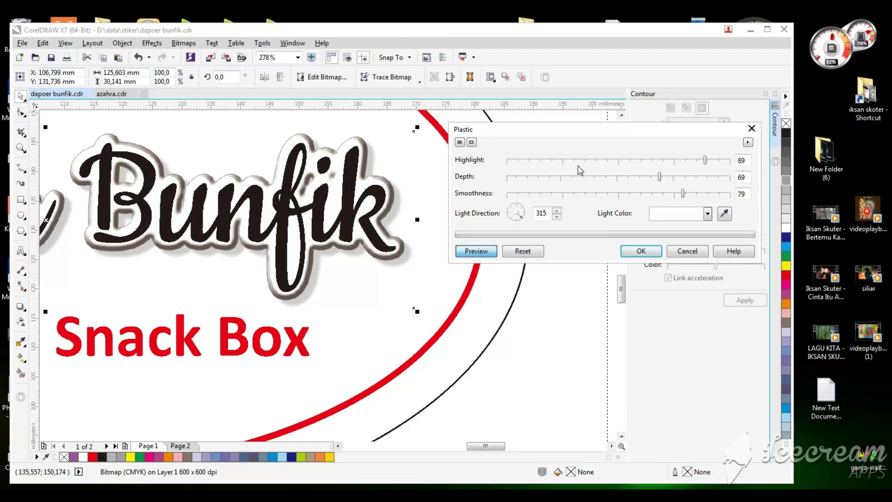
{"action": "left_click", "coordinate": [710, 161]}
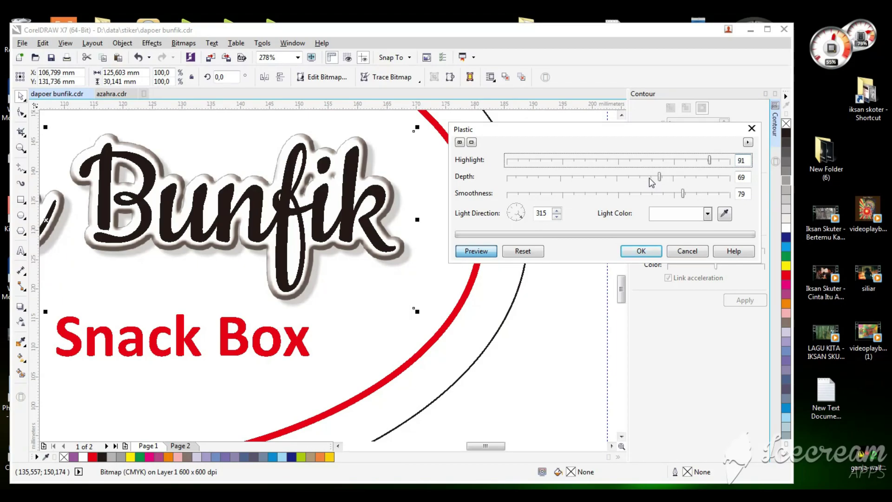
{"action": "left_click", "coordinate": [654, 178]}
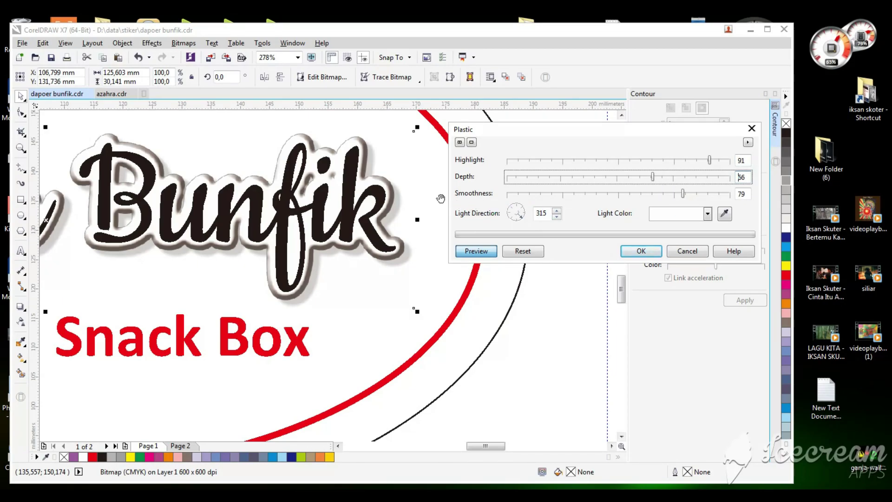
{"action": "left_click_drag", "start_coordinate": [682, 194], "coordinate": [597, 197]}
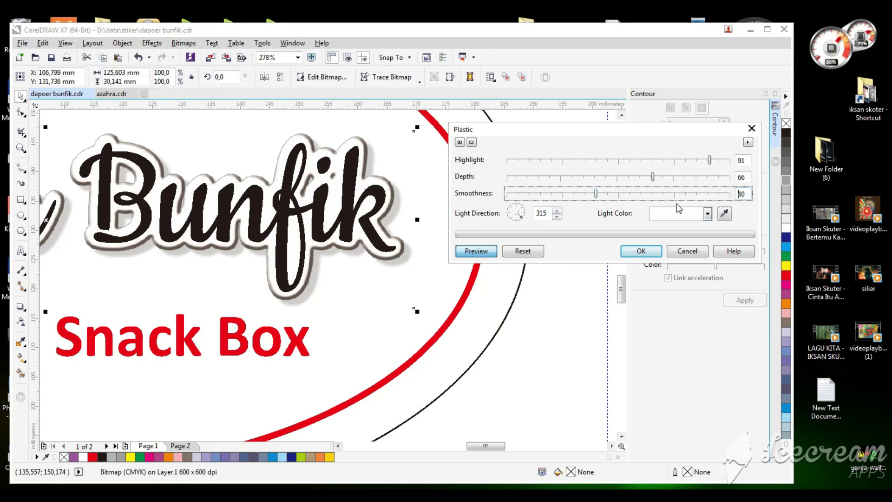
{"action": "left_click", "coordinate": [603, 196]}
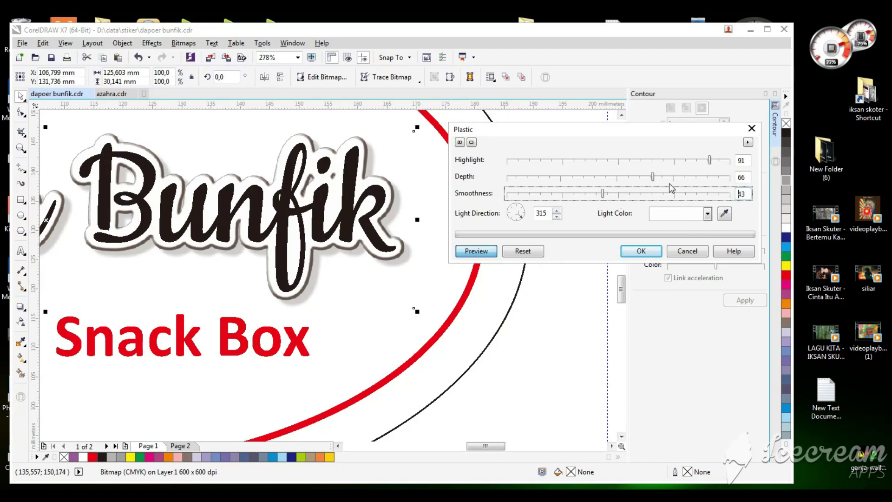
{"action": "left_click_drag", "start_coordinate": [710, 162], "coordinate": [712, 162]}
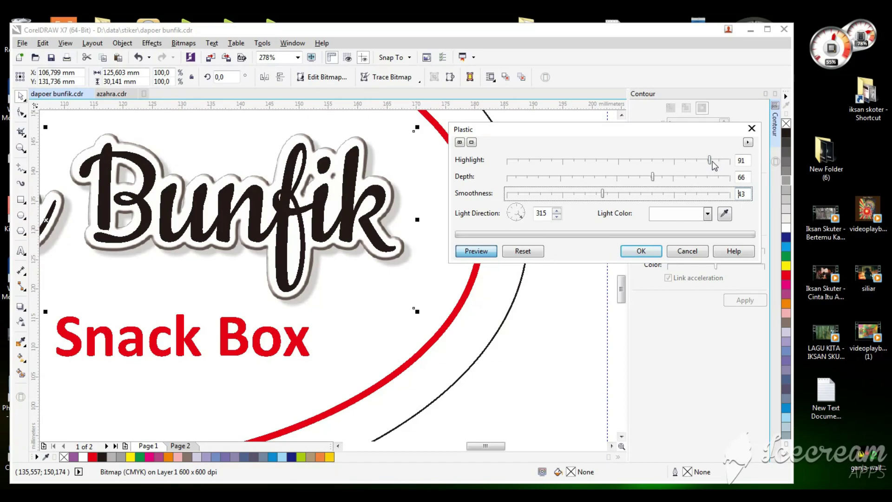
{"action": "left_click", "coordinate": [641, 252]}
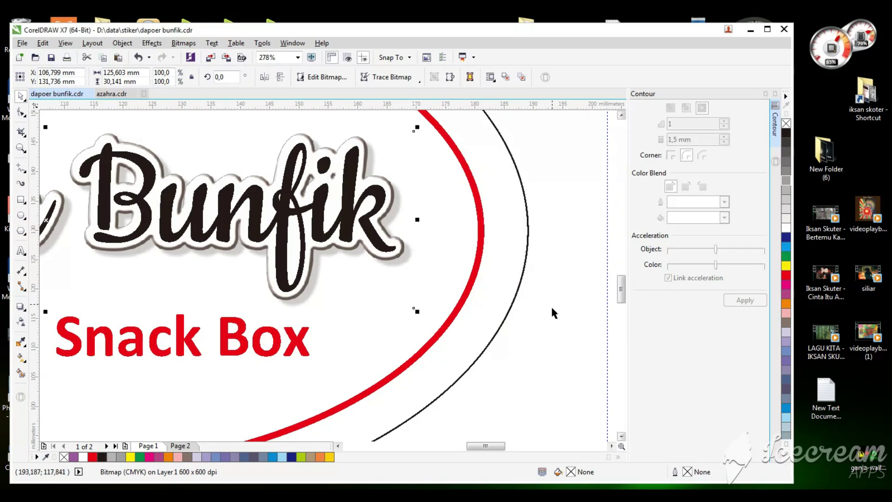
- Recolour the black "Dapoer Bunfik" title text with a red fill and red outline (C0 M100 Y100 K0)
{"action": "left_click_drag", "start_coordinate": [377, 205], "coordinate": [374, 328]}
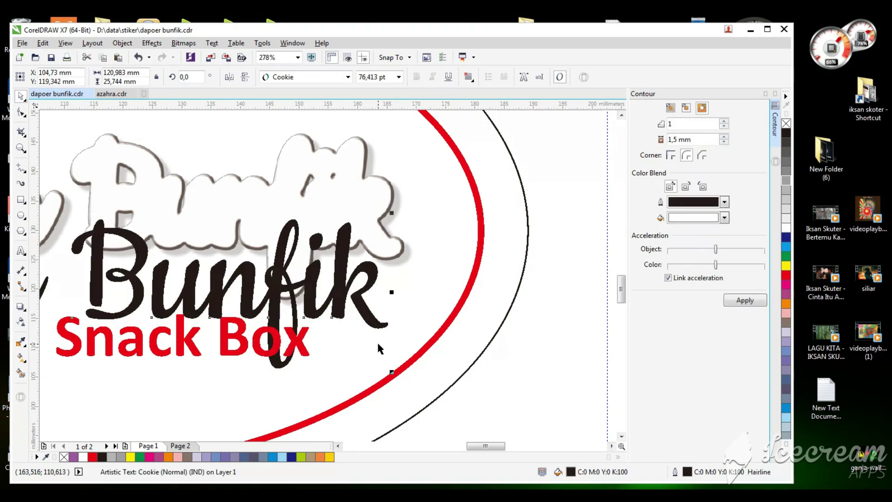
{"action": "key", "text": "ctrl+z"}
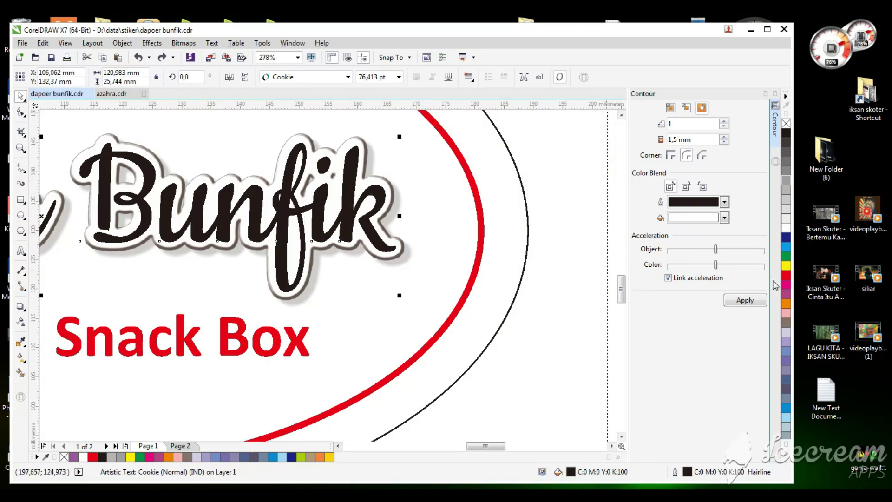
{"action": "left_click", "coordinate": [786, 275]}
{"action": "right_click", "coordinate": [786, 123]}
{"action": "right_click", "coordinate": [787, 276]}
- Convert the red title text to a 600 dpi CMYK bitmap with anti-aliasing and a transparent background
{"action": "left_click", "coordinate": [552, 286]}
{"action": "left_click", "coordinate": [349, 221]}
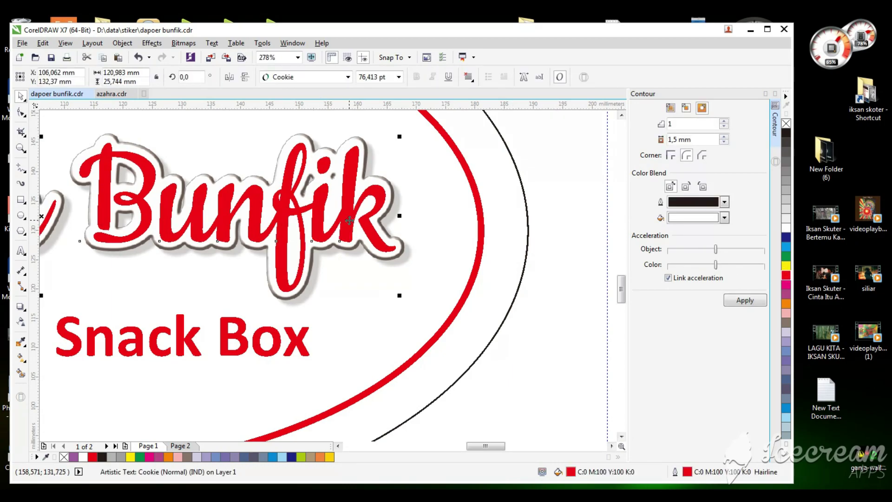
{"action": "left_click", "coordinate": [188, 44]}
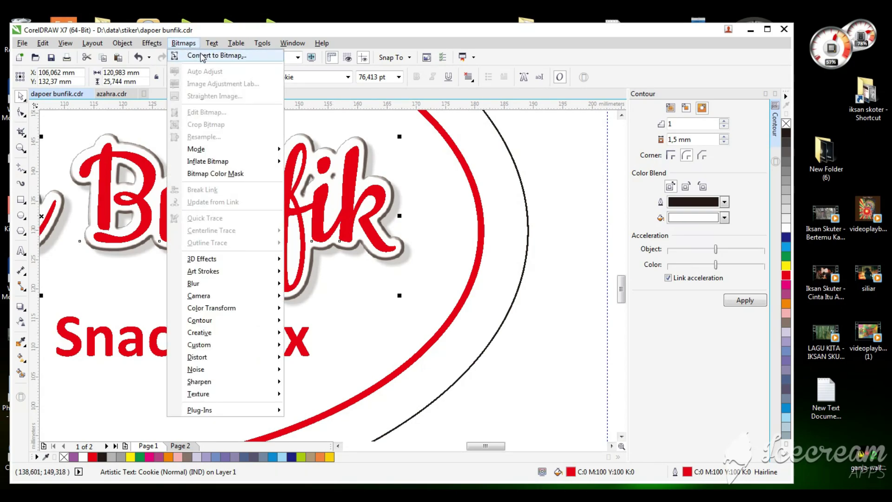
{"action": "left_click", "coordinate": [204, 57]}
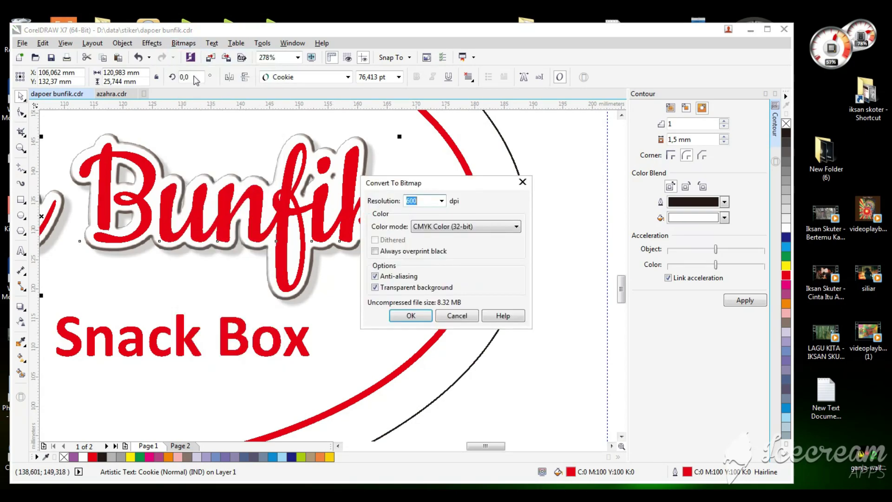
{"action": "left_click", "coordinate": [411, 315]}
- Apply the Plastic texture to the red title bitmap with highlight 92, depth 66 and smoothness of about 42
{"action": "left_click", "coordinate": [194, 44]}
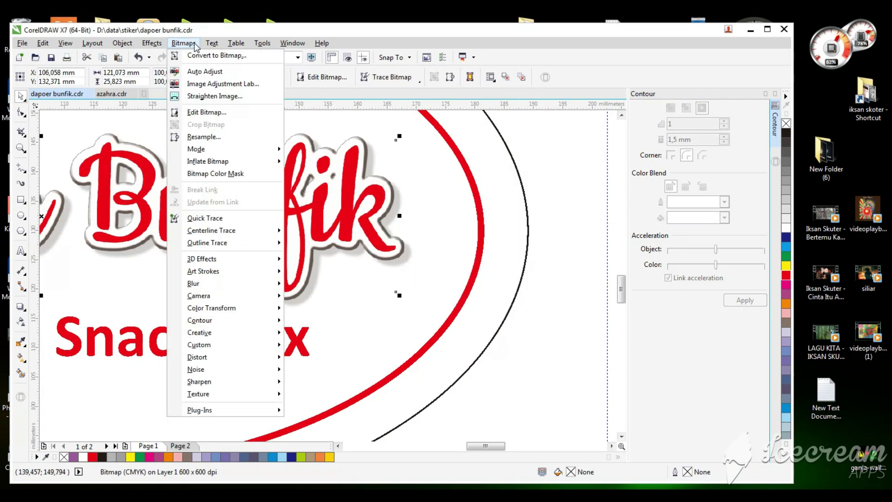
{"action": "mouse_move", "coordinate": [239, 395]}
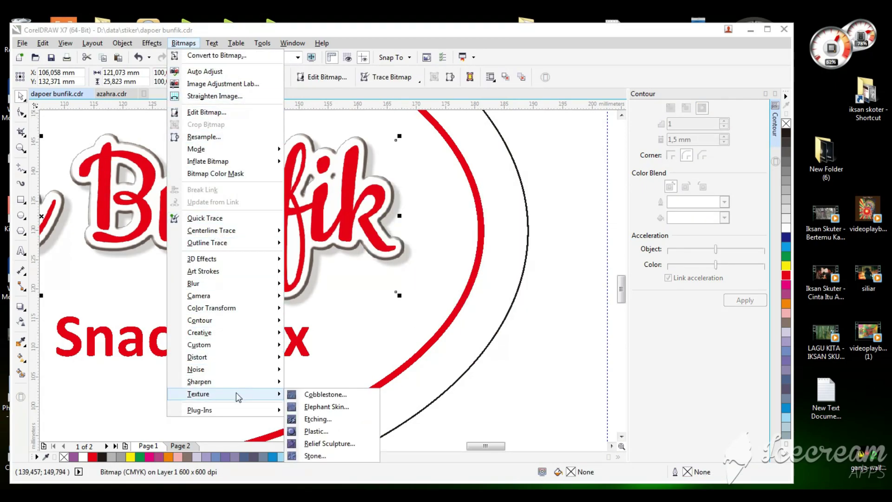
{"action": "left_click", "coordinate": [317, 432]}
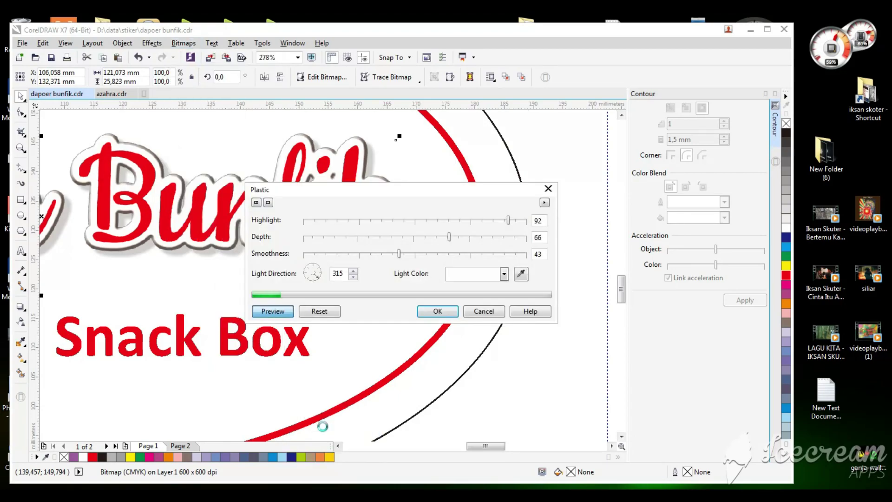
{"action": "left_click_drag", "start_coordinate": [288, 189], "coordinate": [509, 114]}
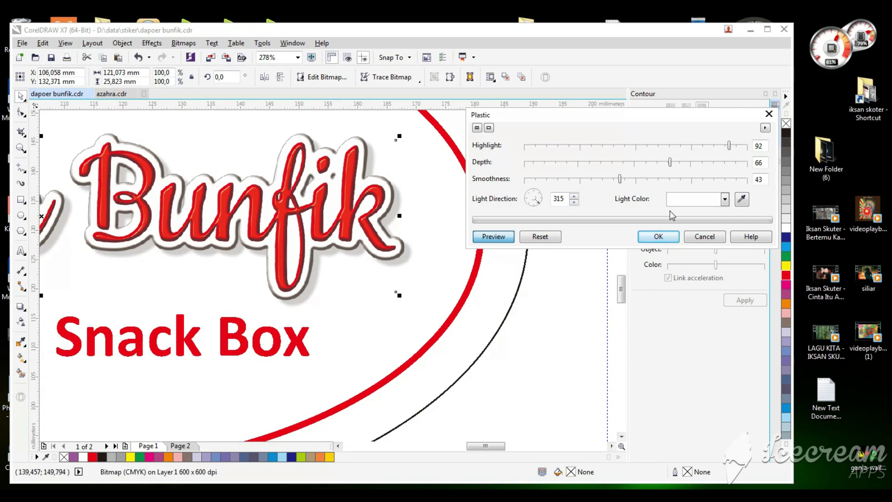
{"action": "left_click", "coordinate": [641, 181]}
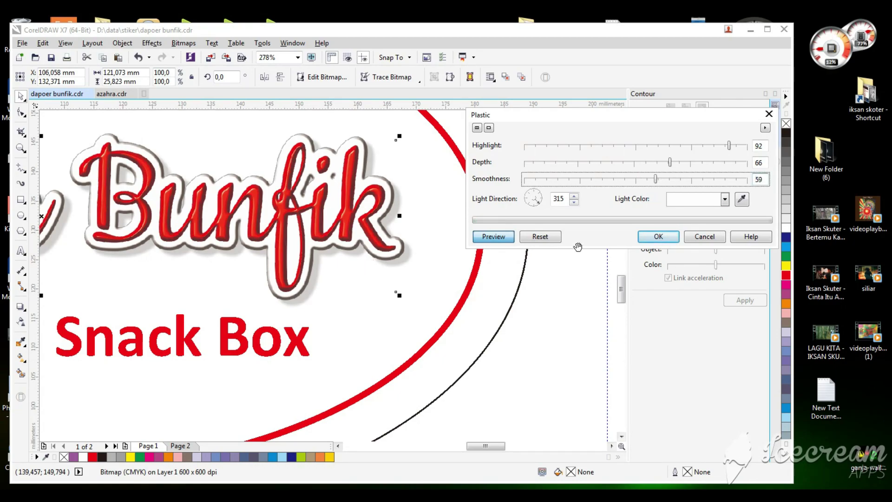
{"action": "left_click", "coordinate": [660, 184]}
{"action": "left_click_drag", "start_coordinate": [656, 182], "coordinate": [649, 183]}
{"action": "left_click", "coordinate": [707, 182]}
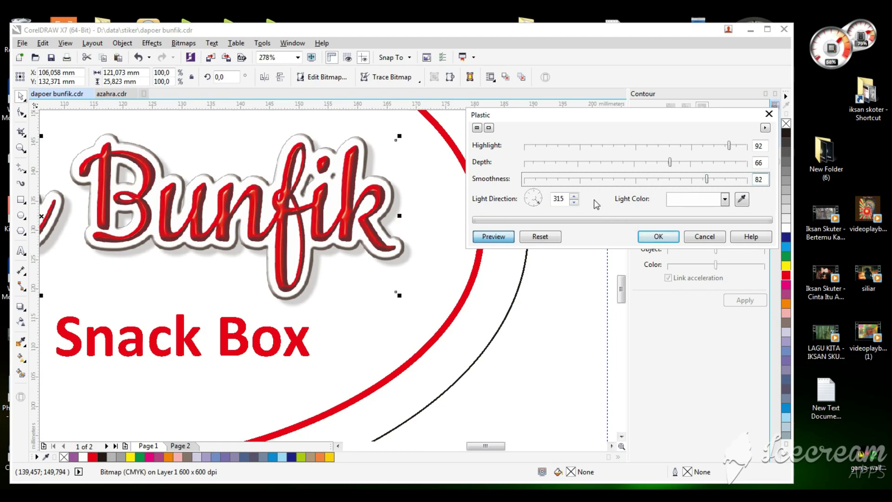
{"action": "left_click", "coordinate": [589, 182]}
{"action": "left_click", "coordinate": [609, 181]}
{"action": "left_click", "coordinate": [619, 181]}
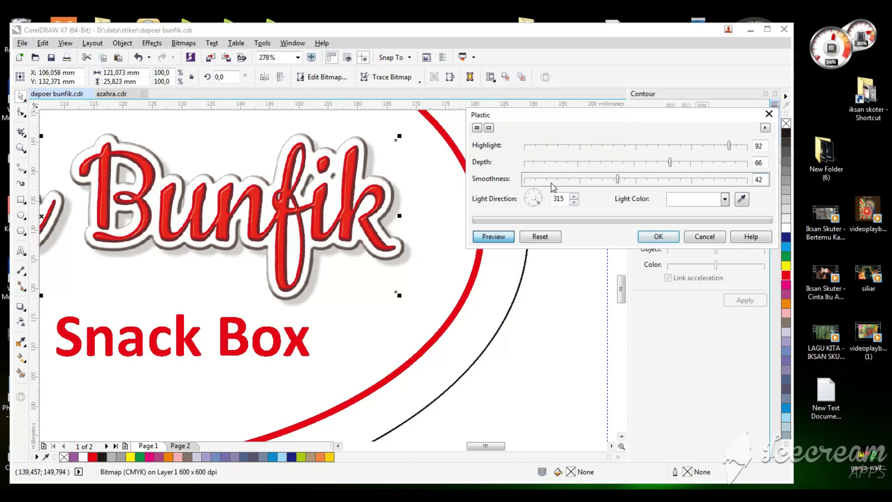
{"action": "left_click", "coordinate": [623, 183]}
{"action": "left_click", "coordinate": [662, 238]}
{"action": "left_click", "coordinate": [576, 269]}
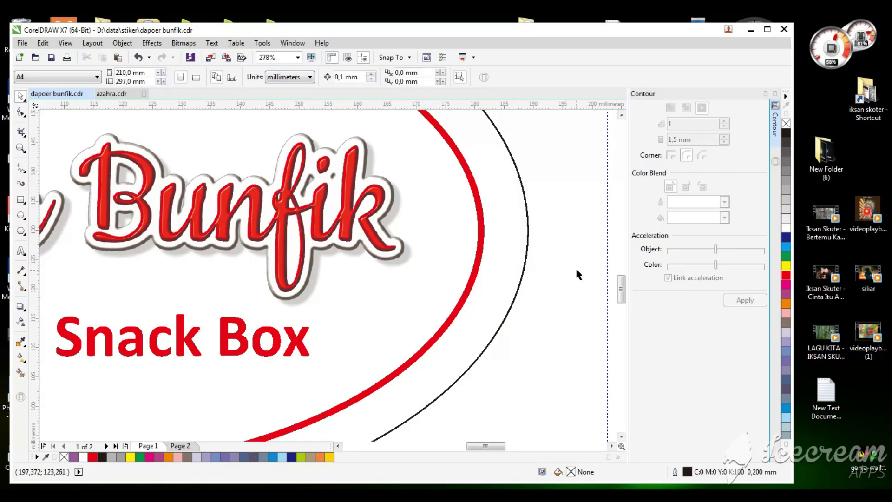
- Sample the purple (C45 M74 Y0 K0) from the reference label with the Color Eyedropper and fill the outer ellipse with it
{"action": "scroll", "coordinate": [576, 270], "scroll_direction": "down", "scroll_amount": 2}
{"action": "key", "text": "F2"}
{"action": "left_click_drag", "start_coordinate": [291, 202], "coordinate": [586, 348]}
{"action": "key", "text": "F2"}
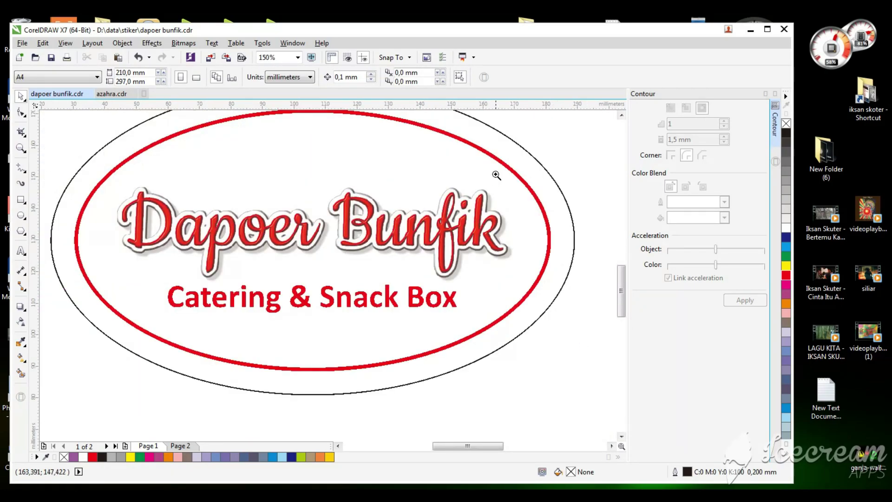
{"action": "left_click_drag", "start_coordinate": [486, 191], "coordinate": [184, 350]}
{"action": "scroll", "coordinate": [240, 351], "scroll_direction": "down", "scroll_amount": 3}
{"action": "key", "text": "F2"}
{"action": "left_click_drag", "start_coordinate": [354, 254], "coordinate": [61, 399]}
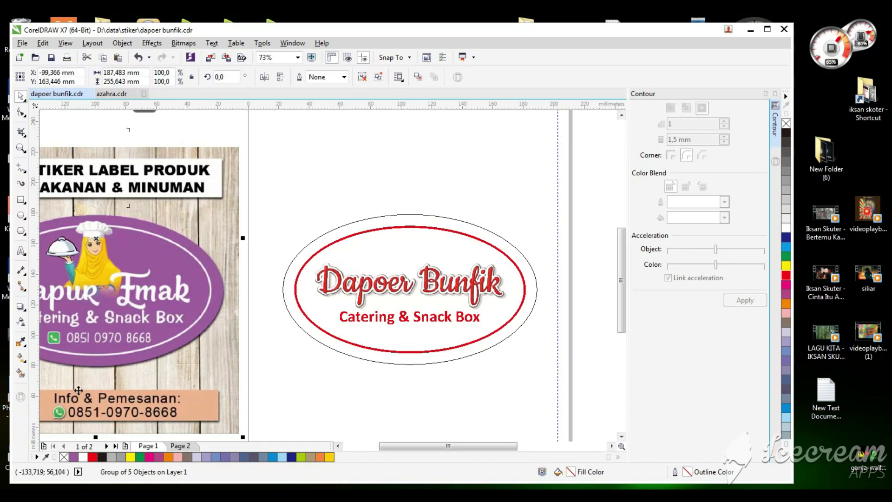
{"action": "scroll", "coordinate": [239, 303], "scroll_direction": "up", "scroll_amount": 1}
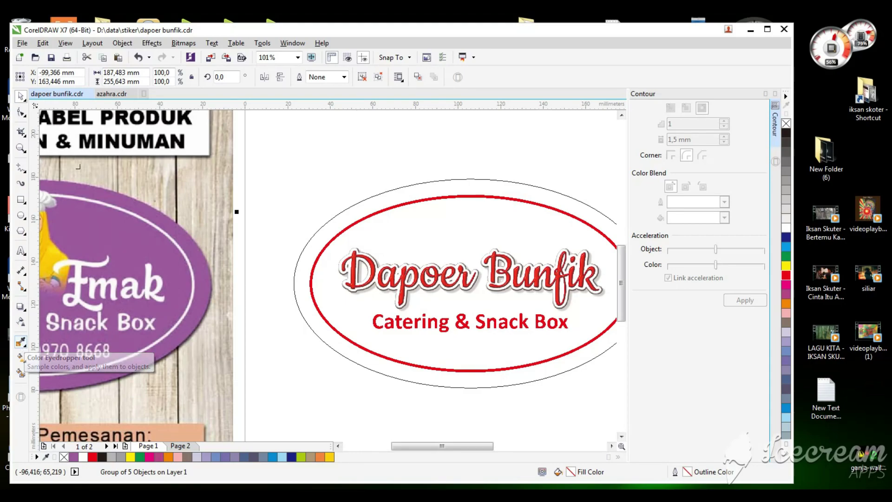
{"action": "left_click", "coordinate": [21, 343]}
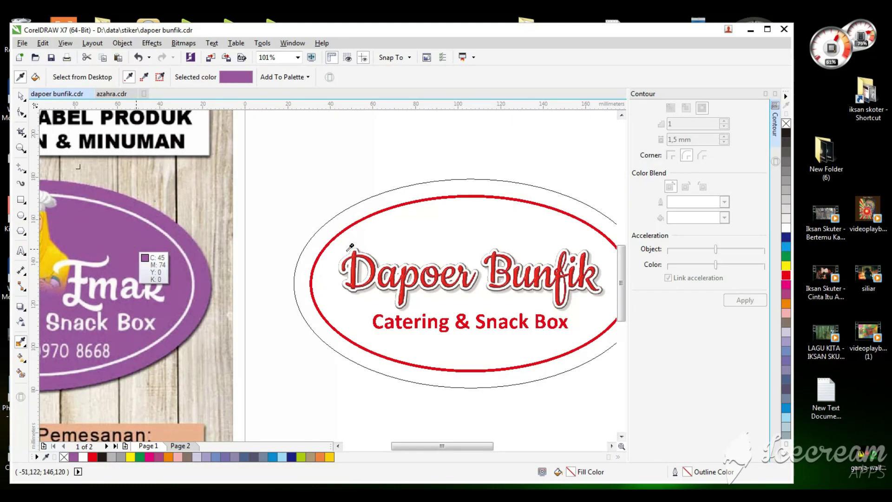
{"action": "left_click", "coordinate": [132, 242]}
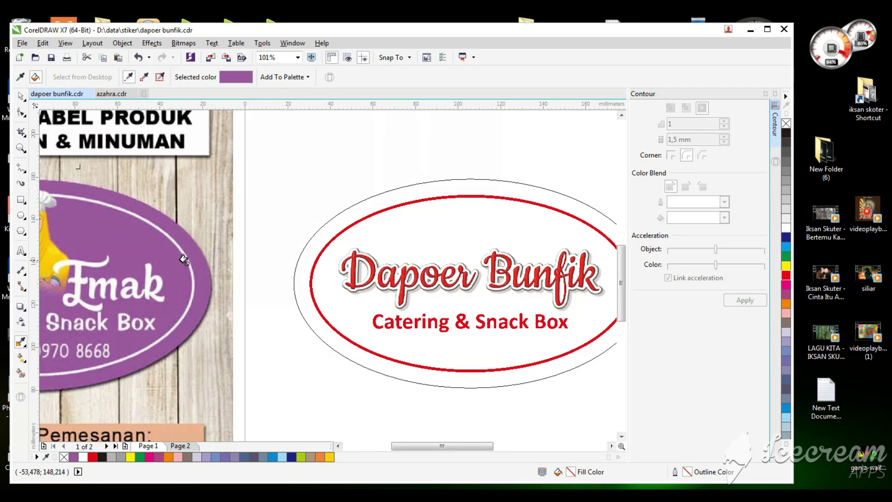
{"action": "left_click", "coordinate": [320, 228]}
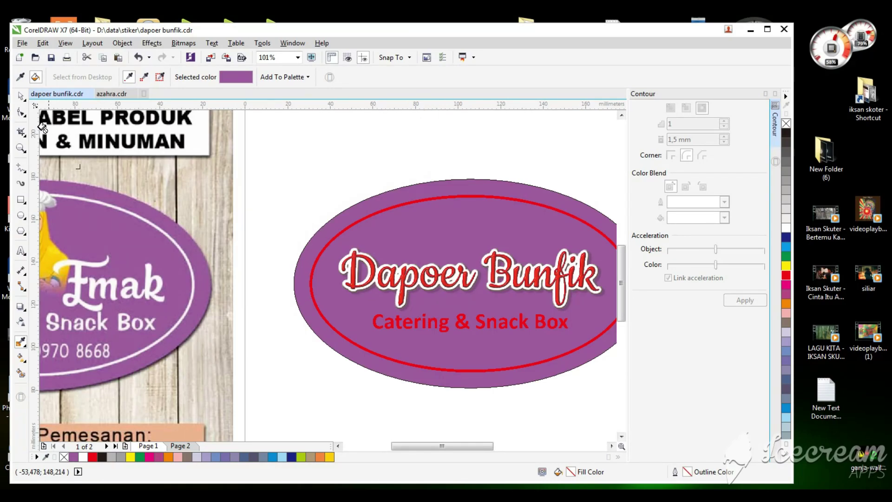
{"action": "left_click", "coordinate": [20, 96]}
- Change the fill of the "Catering & Snack Box" tagline to white
{"action": "scroll", "coordinate": [304, 142], "scroll_direction": "down", "scroll_amount": 2}
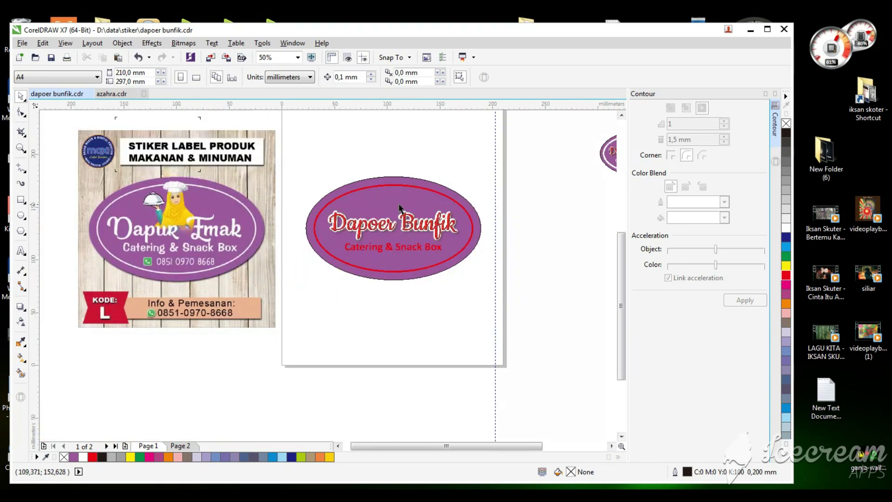
{"action": "scroll", "coordinate": [479, 214], "scroll_direction": "up", "scroll_amount": 2}
{"action": "left_click", "coordinate": [386, 266]}
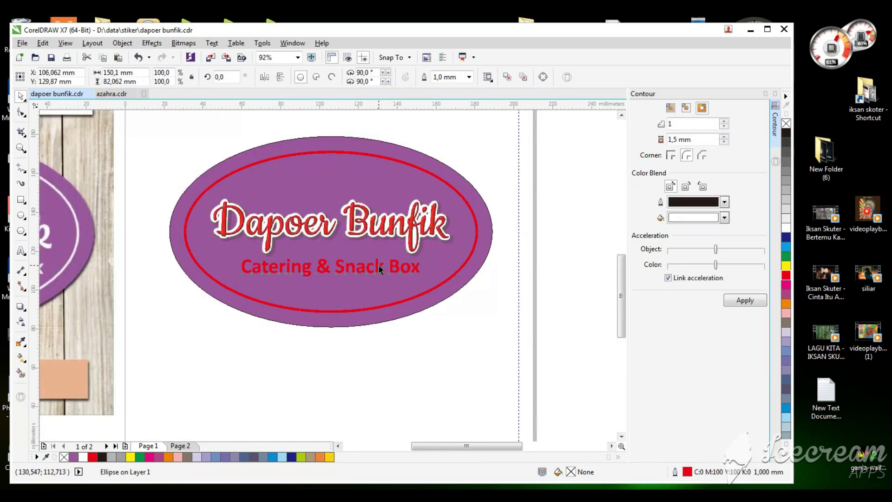
{"action": "left_click", "coordinate": [787, 228]}
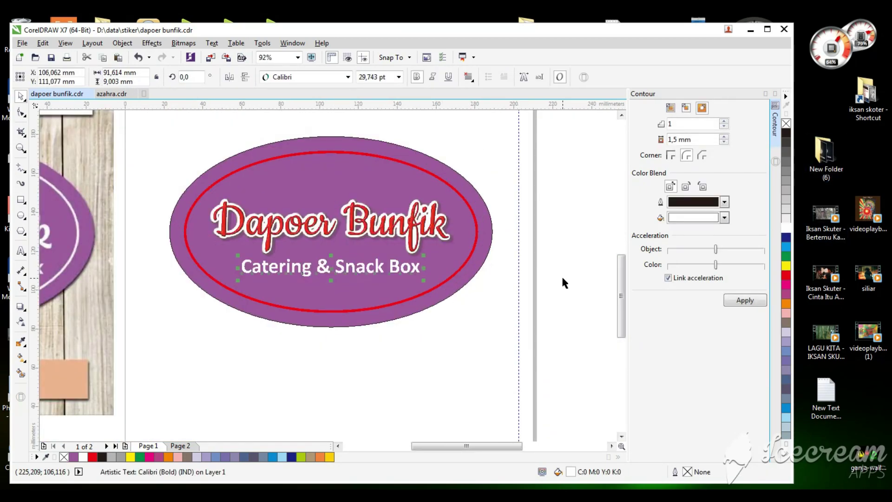
- Examine the tagline and WhatsApp contact line on the finished label beside the page
{"action": "scroll", "coordinate": [564, 276], "scroll_direction": "down", "scroll_amount": 2}
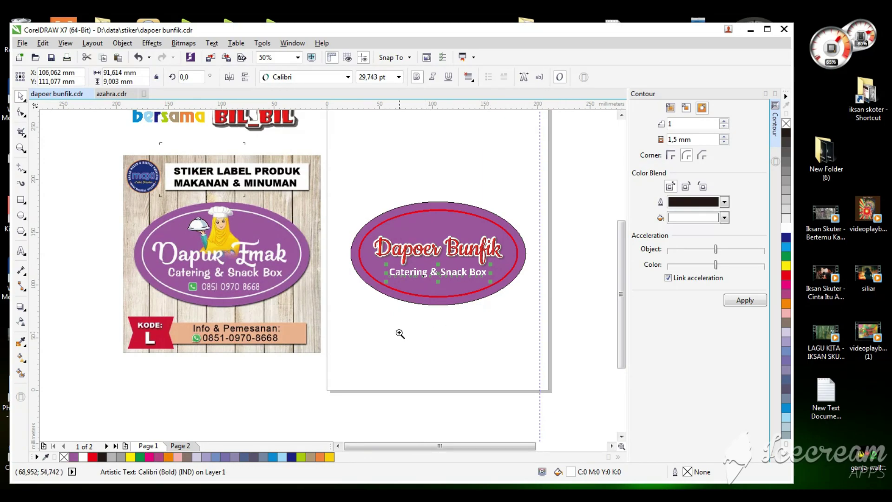
{"action": "scroll", "coordinate": [527, 302], "scroll_direction": "down", "scroll_amount": 2}
{"action": "scroll", "coordinate": [400, 293], "scroll_direction": "up", "scroll_amount": 8}
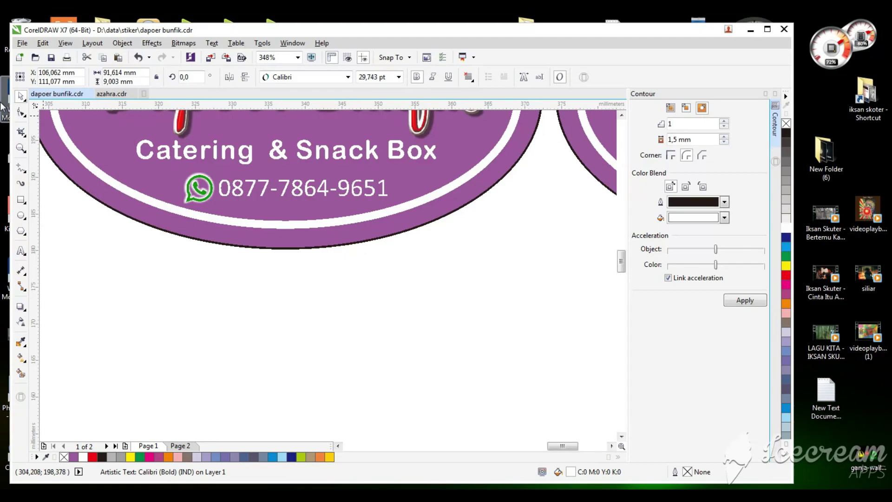
{"action": "left_click", "coordinate": [345, 297]}
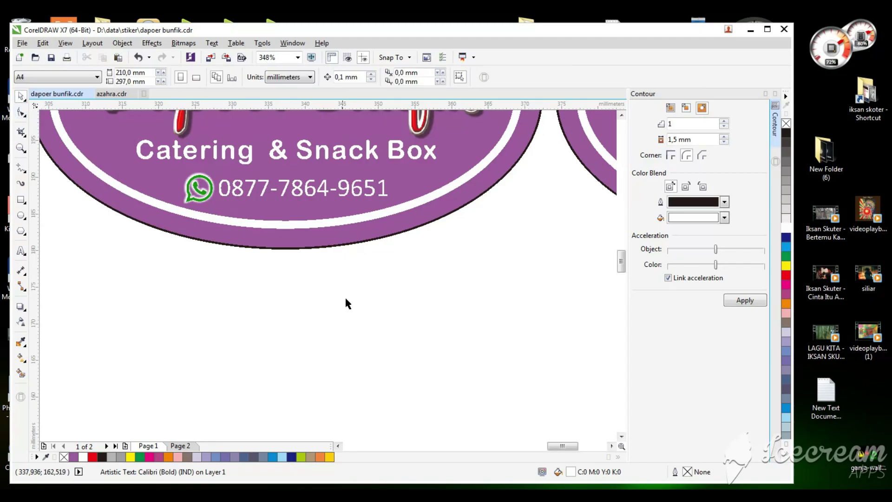
- Copy the WhatsApp contact group from the finished label, scale it to about 54.7 mm wide and place it below the page label's tagline
{"action": "left_click", "coordinate": [308, 194]}
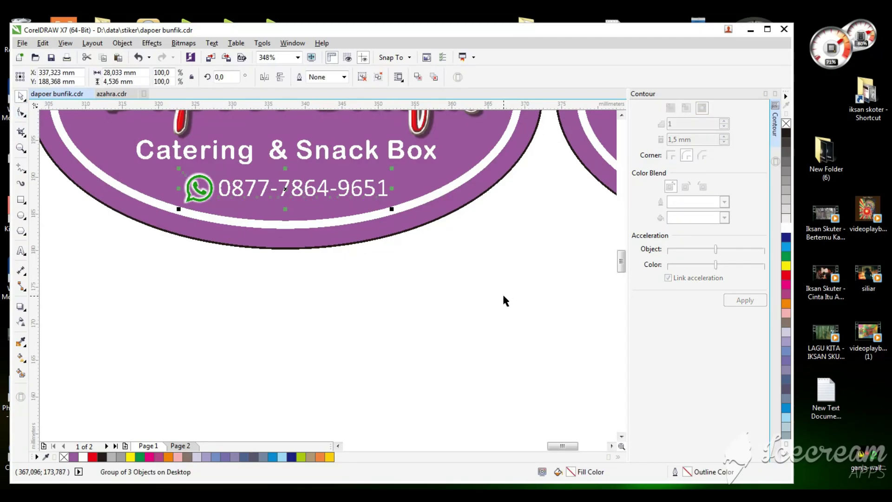
{"action": "left_click_drag", "start_coordinate": [504, 297], "coordinate": [122, 163]}
{"action": "scroll", "coordinate": [160, 217], "scroll_direction": "down", "scroll_amount": 6}
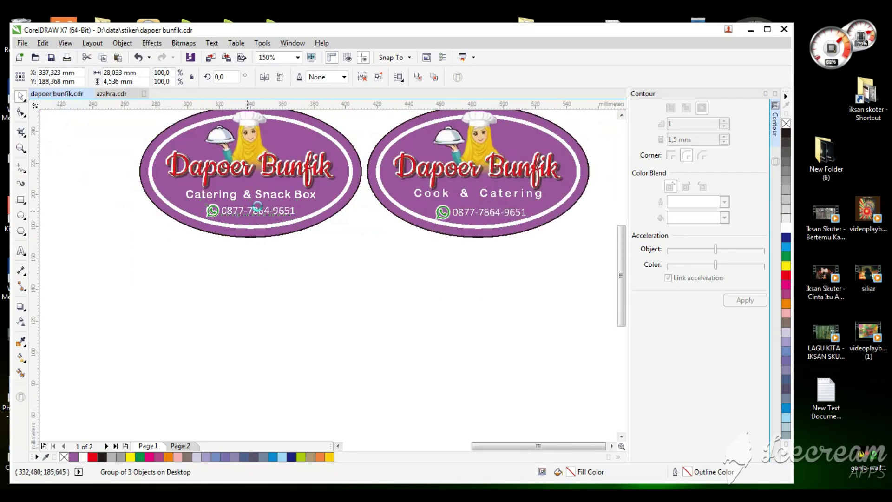
{"action": "left_click_drag", "start_coordinate": [264, 215], "coordinate": [82, 293]}
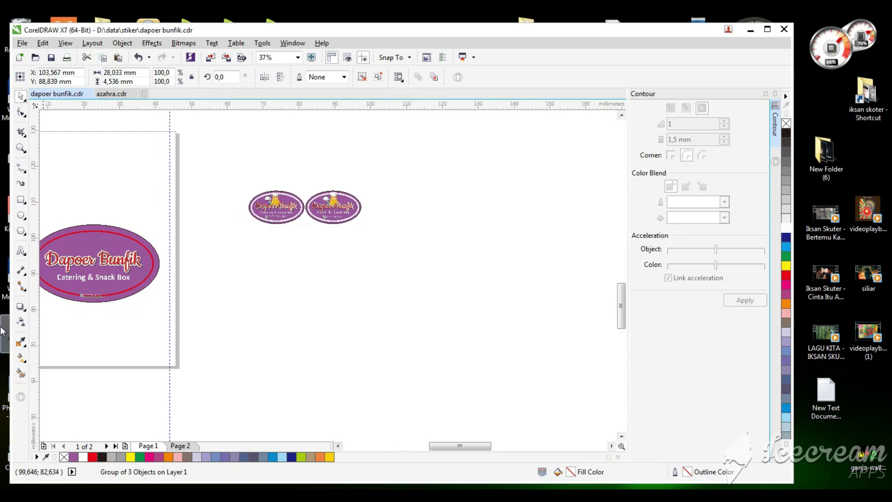
{"action": "scroll", "coordinate": [93, 293], "scroll_direction": "up", "scroll_amount": 5}
{"action": "left_click_drag", "start_coordinate": [416, 286], "coordinate": [491, 269]}
{"action": "left_click_drag", "start_coordinate": [369, 298], "coordinate": [366, 237]}
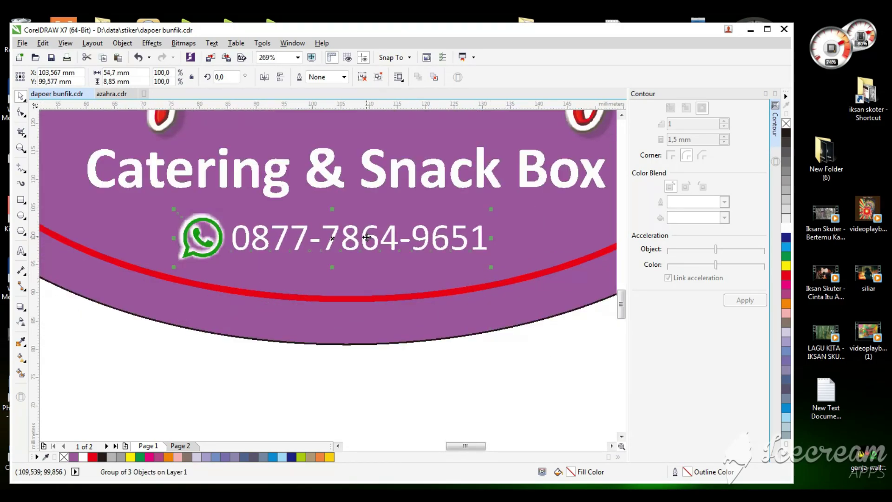
- Ungroup the copied contact line and remove the drop shadow from its WhatsApp icon
{"action": "key", "text": "Escape"}
{"action": "left_click", "coordinate": [213, 251]}
{"action": "left_click", "coordinate": [382, 77]}
{"action": "left_click", "coordinate": [289, 411]}
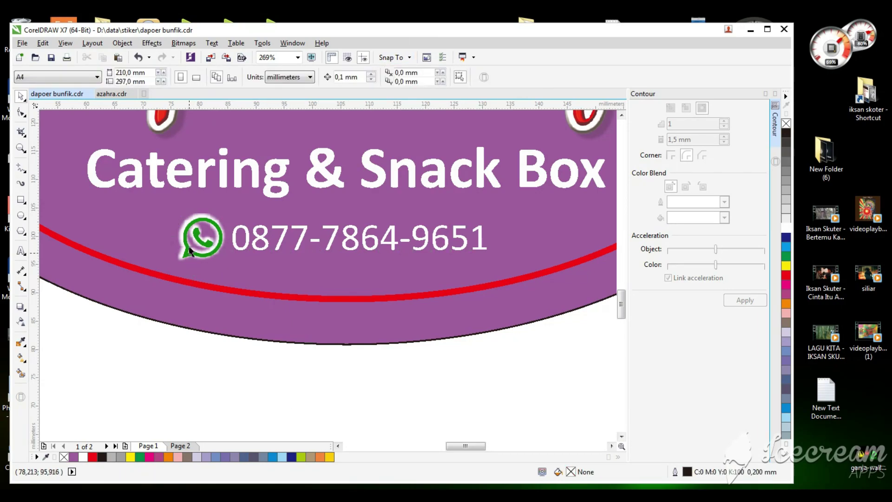
{"action": "left_click", "coordinate": [187, 224]}
{"action": "left_click_drag", "start_coordinate": [201, 239], "coordinate": [221, 270]}
{"action": "key", "text": "F2"}
{"action": "left_click", "coordinate": [259, 135]}
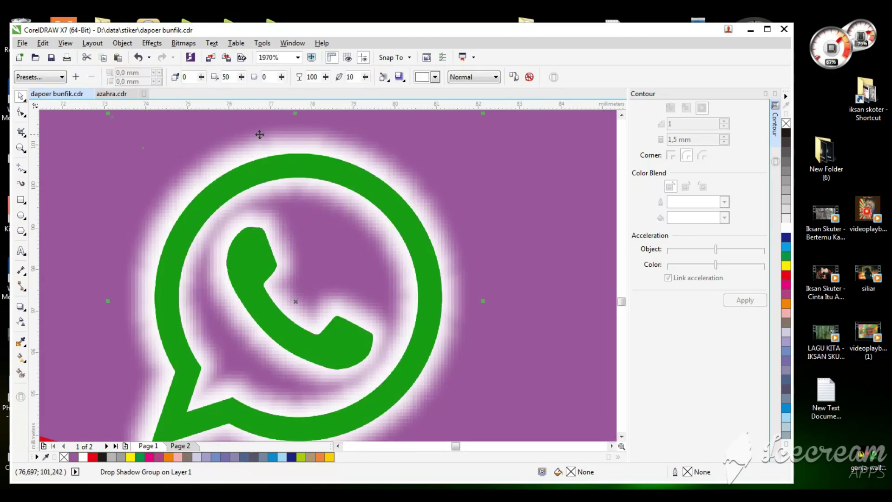
{"action": "left_click", "coordinate": [529, 77]}
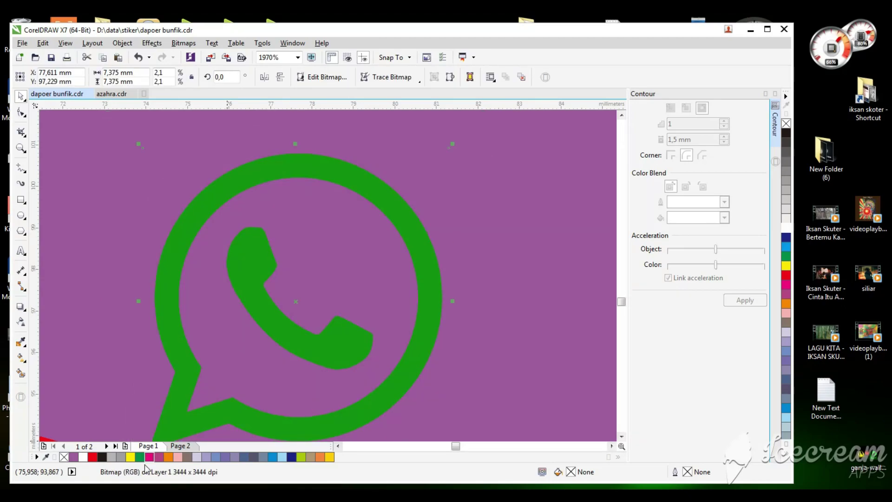
- Move the green WhatsApp icon slightly closer to the phone number and align it with the digits
{"action": "scroll", "coordinate": [269, 418], "scroll_direction": "down", "scroll_amount": 8}
{"action": "scroll", "coordinate": [251, 391], "scroll_direction": "up", "scroll_amount": 5}
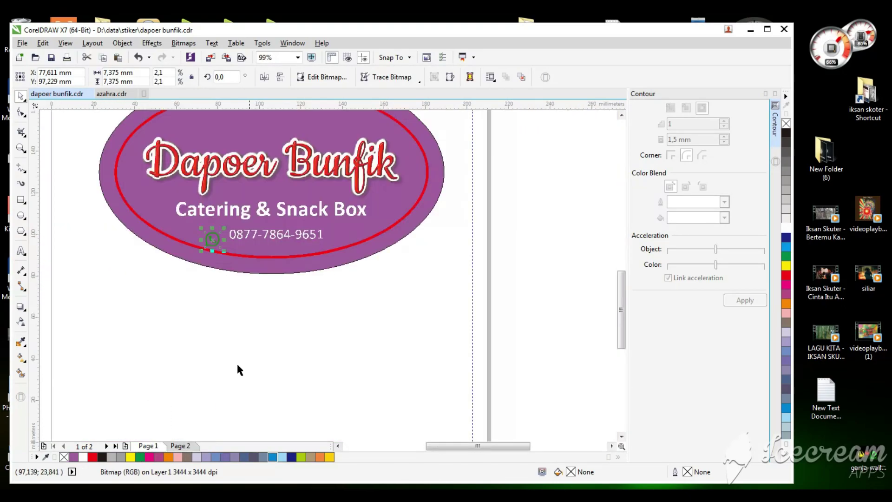
{"action": "scroll", "coordinate": [202, 244], "scroll_direction": "up", "scroll_amount": 3}
{"action": "left_click_drag", "start_coordinate": [266, 206], "coordinate": [285, 189]}
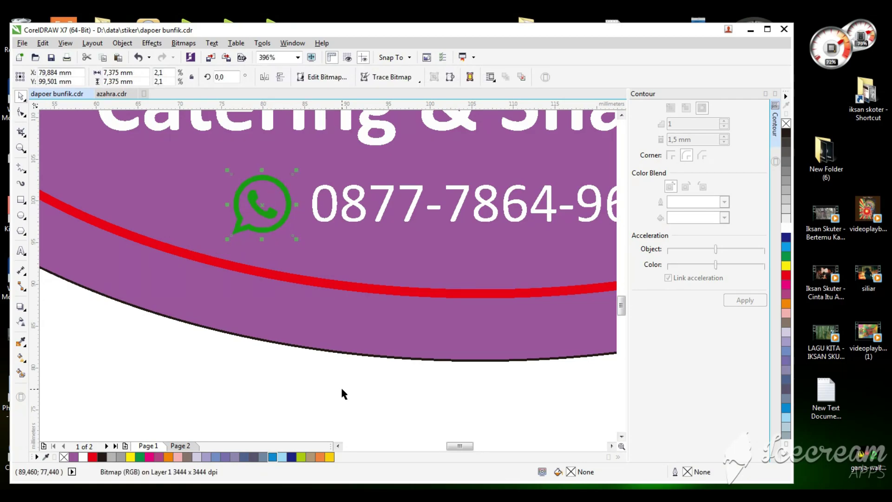
{"action": "scroll", "coordinate": [341, 148], "scroll_direction": "up", "scroll_amount": 2}
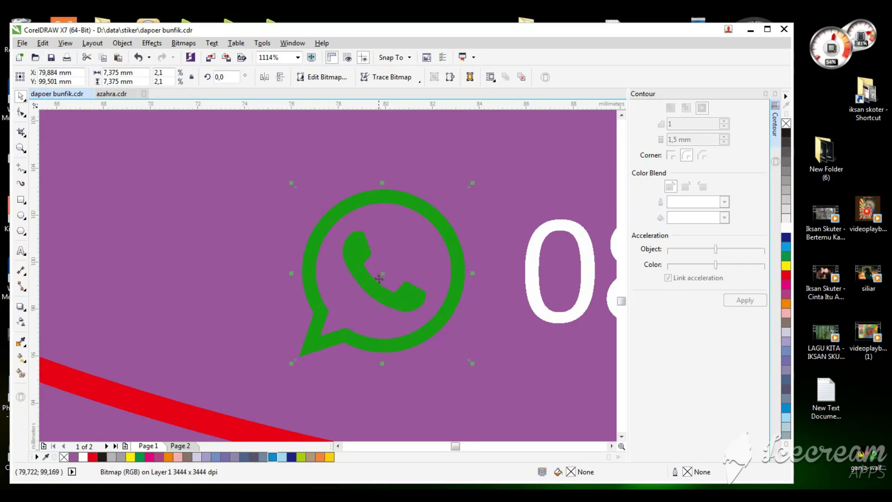
{"action": "scroll", "coordinate": [398, 258], "scroll_direction": "down", "scroll_amount": 4}
{"action": "scroll", "coordinate": [399, 261], "scroll_direction": "up", "scroll_amount": 3}
{"action": "left_click_drag", "start_coordinate": [378, 207], "coordinate": [375, 208]}
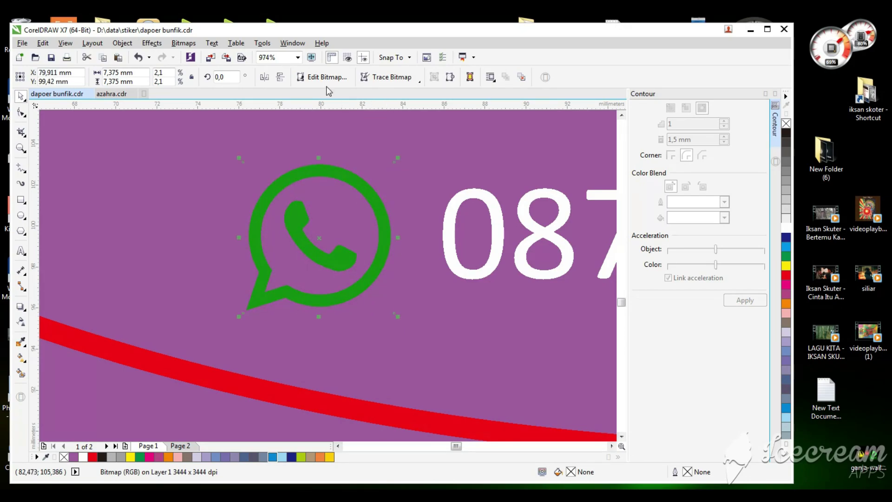
- Add a drop shadow across the WhatsApp icon with Normal merge mode and white shadow color
{"action": "left_click", "coordinate": [20, 307]}
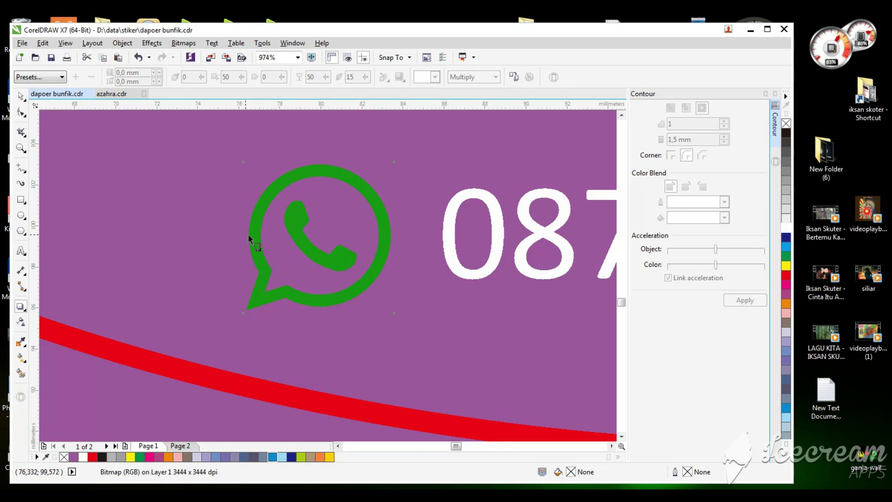
{"action": "left_click_drag", "start_coordinate": [248, 235], "coordinate": [394, 237]}
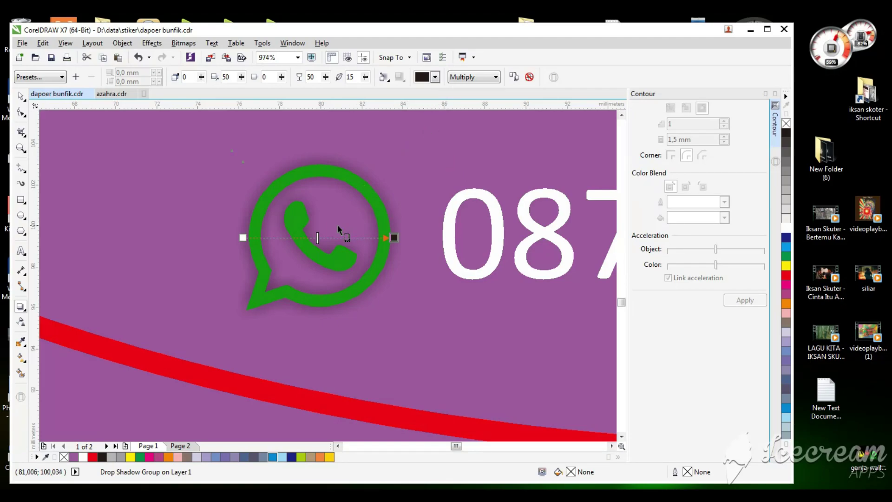
{"action": "left_click", "coordinate": [471, 77]}
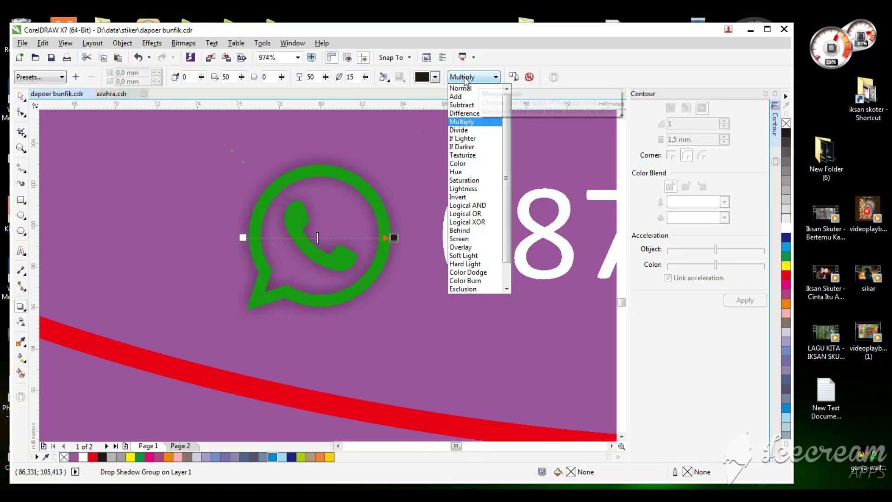
{"action": "left_click", "coordinate": [466, 89]}
{"action": "left_click", "coordinate": [436, 77]}
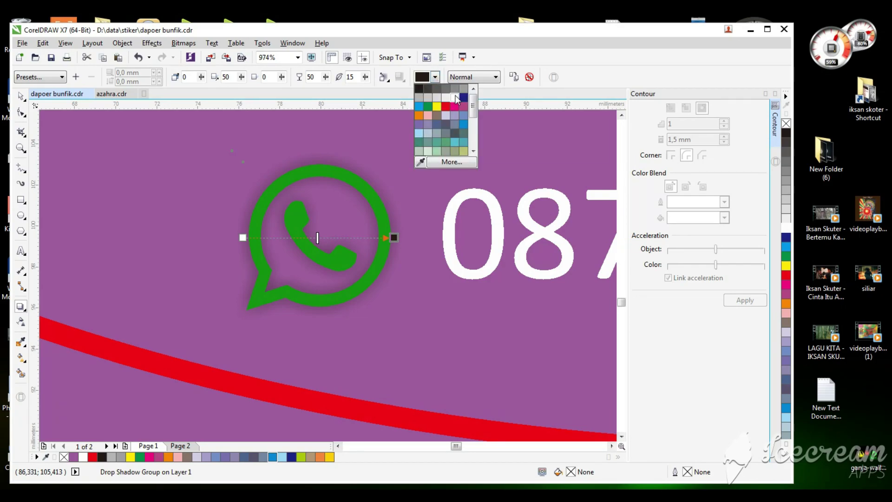
{"action": "left_click", "coordinate": [456, 97]}
- Set the icon shadow's feather direction to Outside, change its feather edge type and set its opacity to 80
{"action": "left_click", "coordinate": [384, 77]}
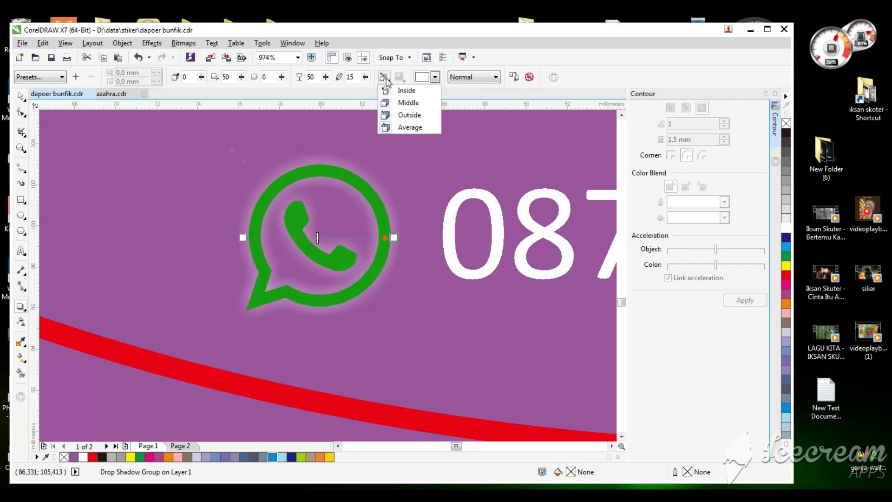
{"action": "left_click", "coordinate": [404, 116]}
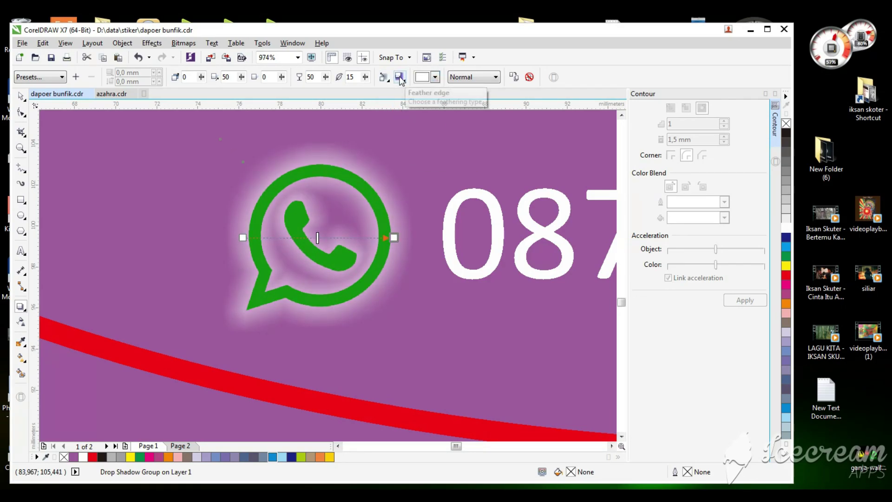
{"action": "left_click", "coordinate": [400, 78]}
{"action": "left_click", "coordinate": [416, 103]}
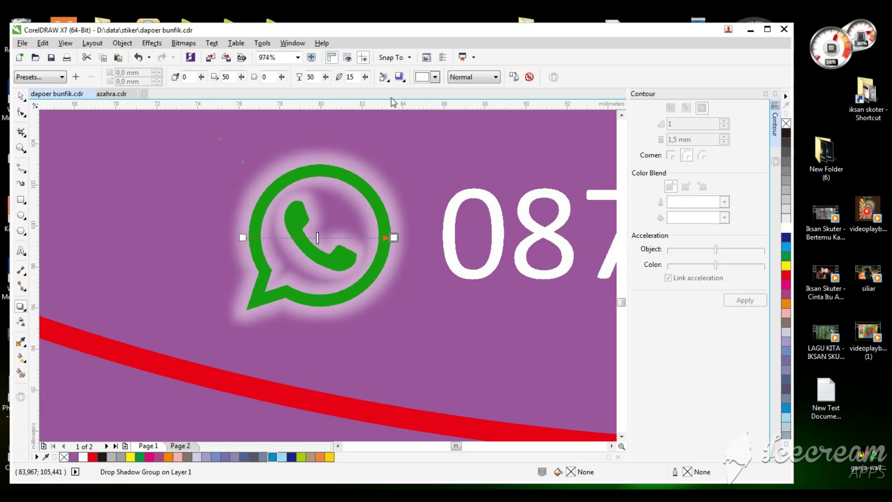
{"action": "double_click", "coordinate": [314, 78]}
{"action": "type", "text": "80"}
{"action": "key", "text": "Return"}
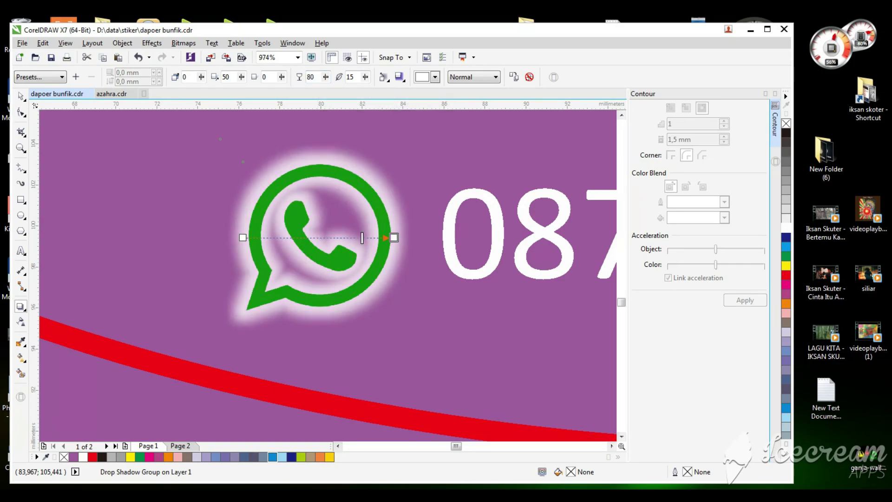
- Examine the title, tagline and glowing WhatsApp contact line on the page label
{"action": "scroll", "coordinate": [330, 158], "scroll_direction": "down", "scroll_amount": 5}
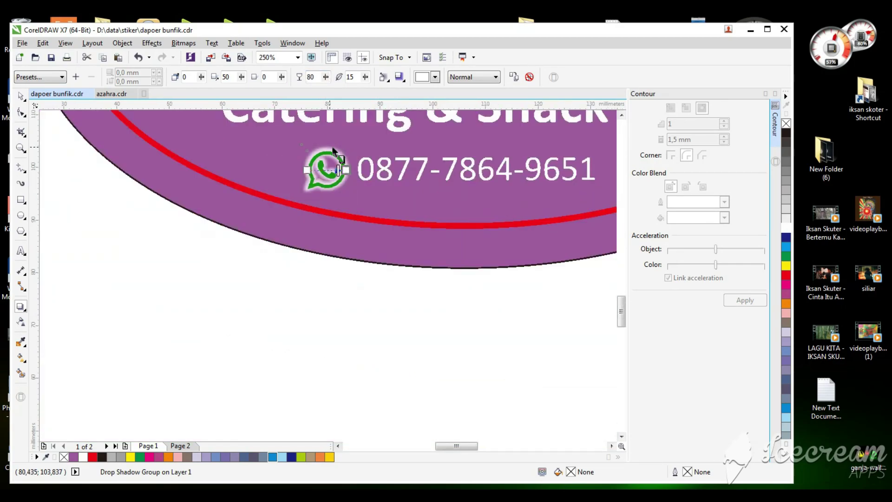
{"action": "scroll", "coordinate": [331, 161], "scroll_direction": "down", "scroll_amount": 2}
{"action": "key", "text": "F2"}
{"action": "left_click_drag", "start_coordinate": [261, 201], "coordinate": [398, 151]}
{"action": "key", "text": "F2"}
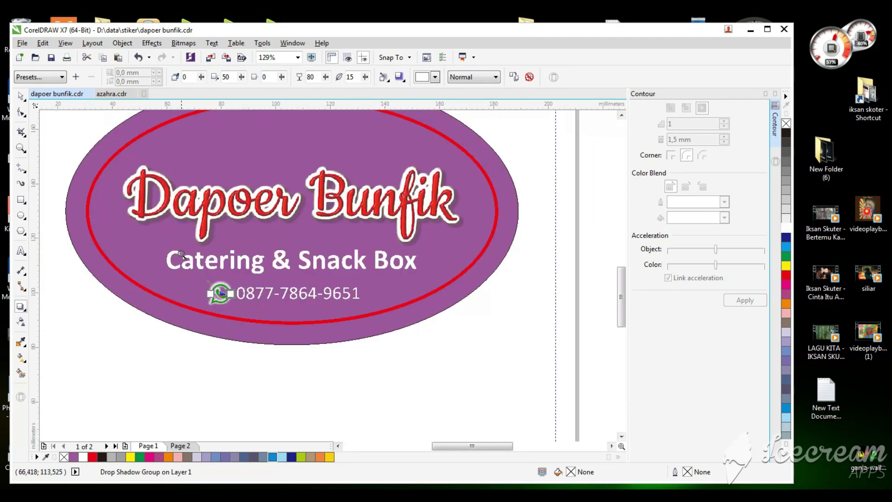
{"action": "left_click_drag", "start_coordinate": [186, 258], "coordinate": [285, 327]}
{"action": "key", "text": "space"}
{"action": "scroll", "coordinate": [212, 296], "scroll_direction": "down", "scroll_amount": 4}
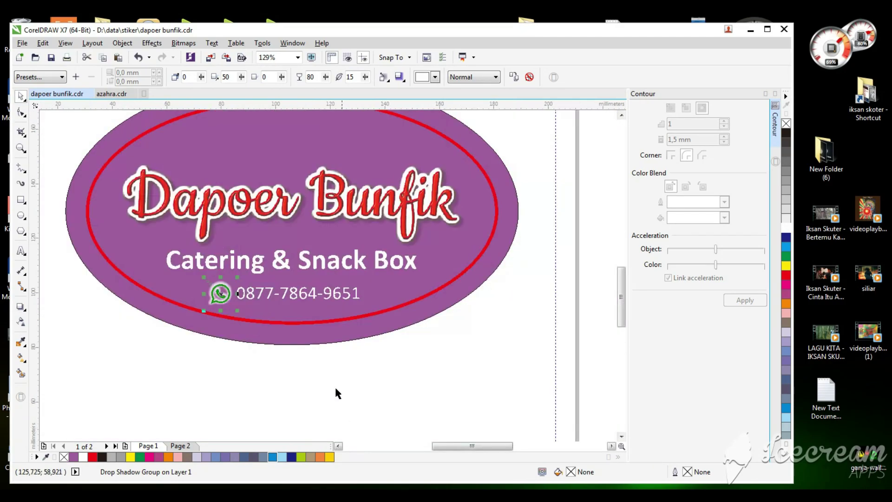
{"action": "key", "text": "F2"}
{"action": "left_click", "coordinate": [193, 339]}
{"action": "key", "text": "F3"}
{"action": "left_click_drag", "start_coordinate": [271, 303], "coordinate": [562, 180]}
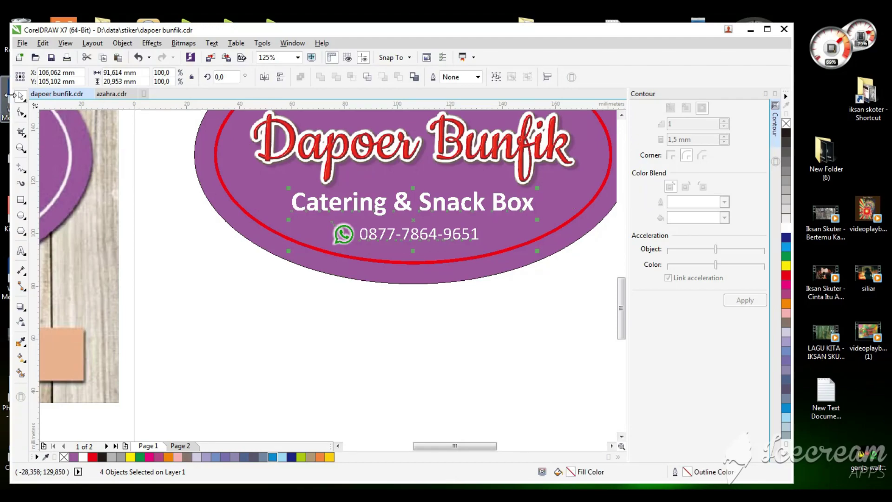
{"action": "left_click", "coordinate": [335, 369]}
{"action": "scroll", "coordinate": [319, 355], "scroll_direction": "down", "scroll_amount": 1}
{"action": "key", "text": "F2"}
{"action": "left_click_drag", "start_coordinate": [284, 325], "coordinate": [466, 280]}
{"action": "key", "text": "F2"}
{"action": "left_click_drag", "start_coordinate": [152, 185], "coordinate": [278, 341]}
{"action": "scroll", "coordinate": [250, 365], "scroll_direction": "down", "scroll_amount": 4}
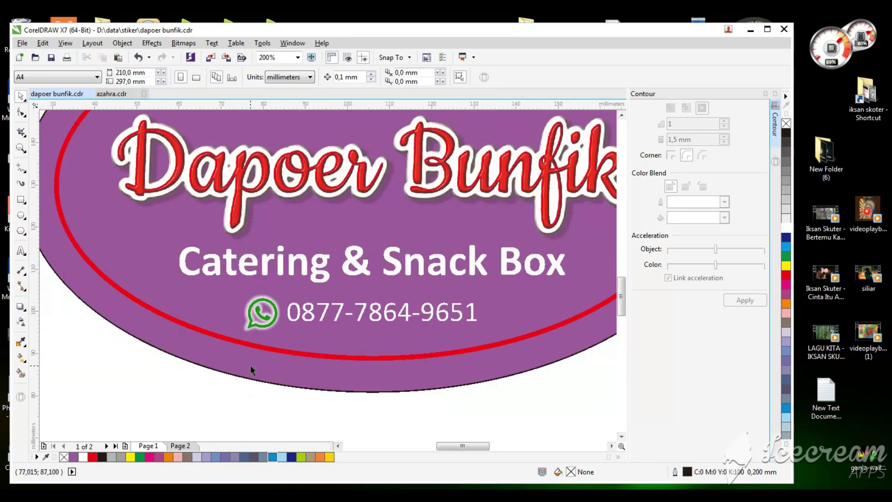
{"action": "scroll", "coordinate": [325, 335], "scroll_direction": "up", "scroll_amount": 2}
{"action": "key", "text": "F2"}
{"action": "left_click_drag", "start_coordinate": [127, 220], "coordinate": [436, 421]}
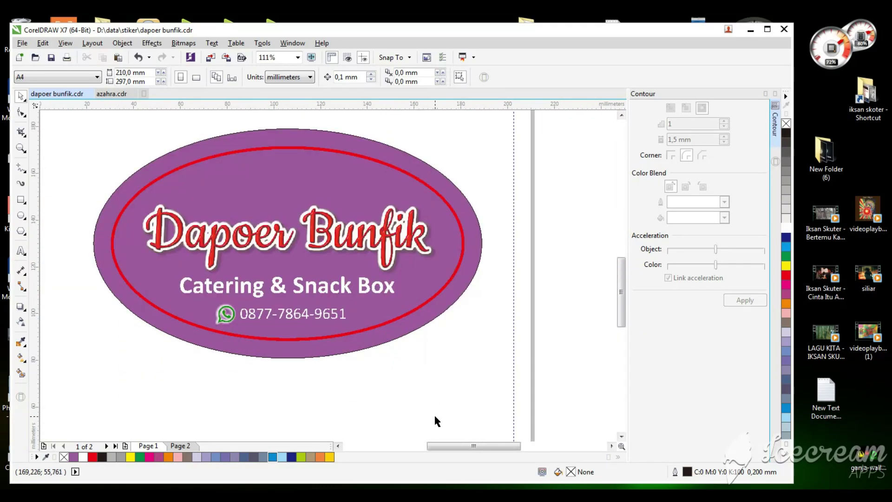
- Change the outline color of the label's inner red ellipse to white
{"action": "scroll", "coordinate": [419, 371], "scroll_direction": "down", "scroll_amount": 2}
{"action": "left_click", "coordinate": [445, 335]}
{"action": "scroll", "coordinate": [410, 224], "scroll_direction": "up", "scroll_amount": 2}
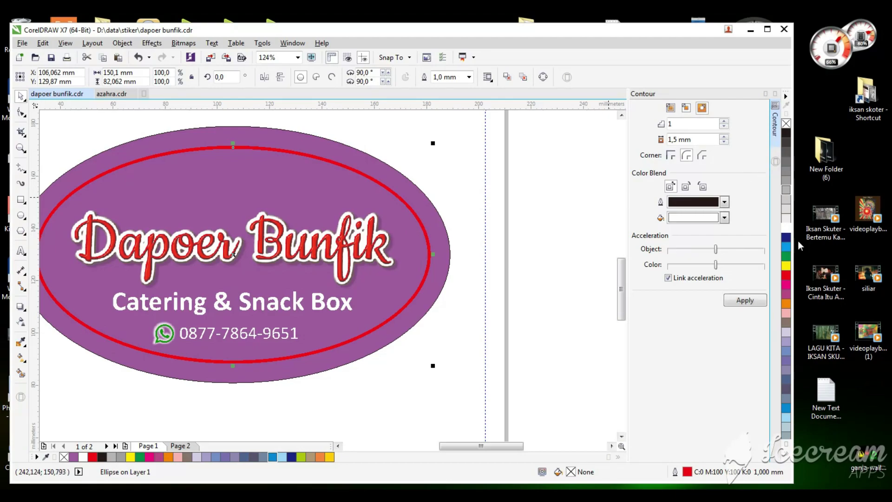
{"action": "right_click", "coordinate": [786, 227]}
{"action": "left_click", "coordinate": [517, 291]}
{"action": "scroll", "coordinate": [517, 291], "scroll_direction": "down", "scroll_amount": 2}
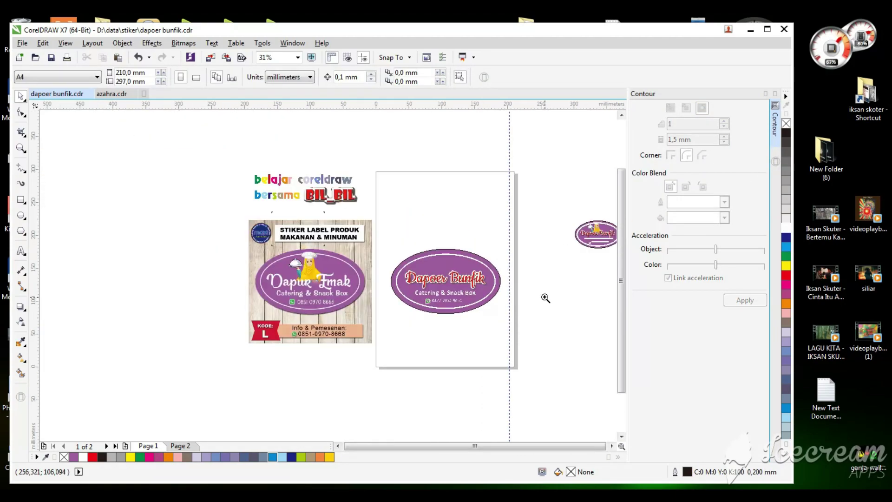
{"action": "scroll", "coordinate": [579, 232], "scroll_direction": "up", "scroll_amount": 3}
{"action": "scroll", "coordinate": [297, 255], "scroll_direction": "up", "scroll_amount": 1}
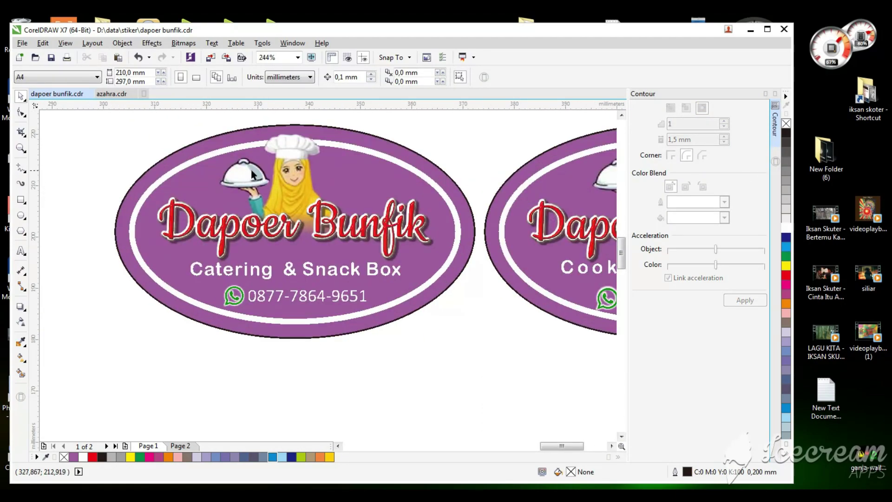
{"action": "left_click", "coordinate": [290, 187]}
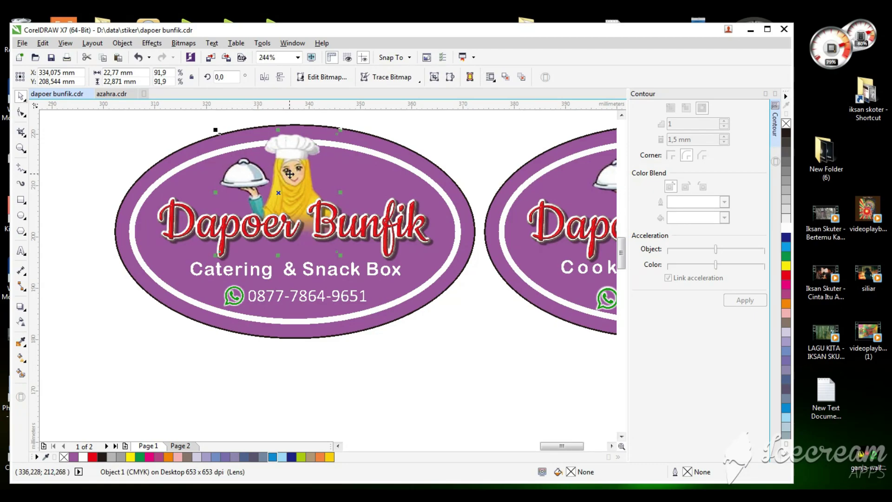
{"action": "left_click_drag", "start_coordinate": [290, 172], "coordinate": [292, 153]}
{"action": "left_click", "coordinate": [294, 168]}
{"action": "key", "text": "ctrl+z"}
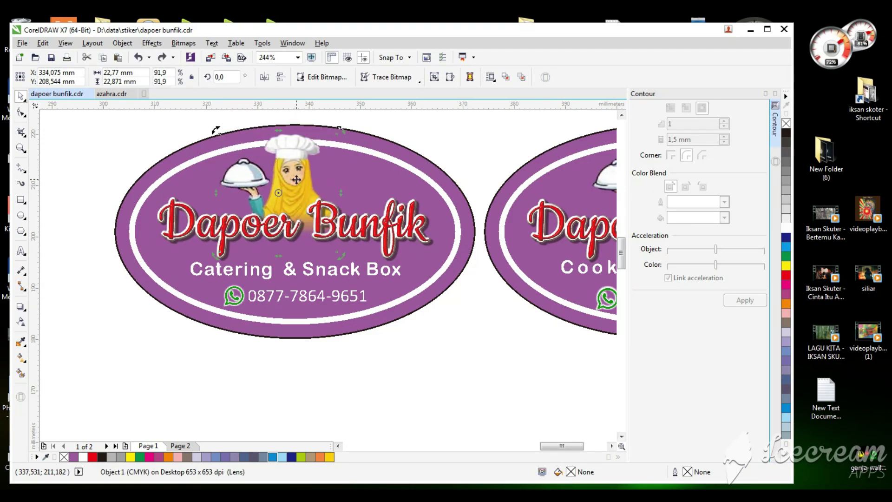
- Duplicate the chef illustration from the finished label and place the copy above the title on the page label
{"action": "key", "text": "plus"}
{"action": "left_click_drag", "start_coordinate": [297, 179], "coordinate": [64, 291]}
{"action": "scroll", "coordinate": [122, 286], "scroll_direction": "down", "scroll_amount": 2}
{"action": "key", "text": "F2"}
{"action": "left_click_drag", "start_coordinate": [143, 261], "coordinate": [21, 352]}
{"action": "scroll", "coordinate": [403, 256], "scroll_direction": "down", "scroll_amount": 3}
{"action": "key", "text": "F2"}
{"action": "left_click_drag", "start_coordinate": [256, 327], "coordinate": [239, 228]}
{"action": "scroll", "coordinate": [414, 226], "scroll_direction": "down", "scroll_amount": 2}
{"action": "key", "text": "F2"}
{"action": "key", "text": "F2"}
{"action": "scroll", "coordinate": [206, 189], "scroll_direction": "up", "scroll_amount": 1}
{"action": "scroll", "coordinate": [206, 190], "scroll_direction": "up", "scroll_amount": 1}
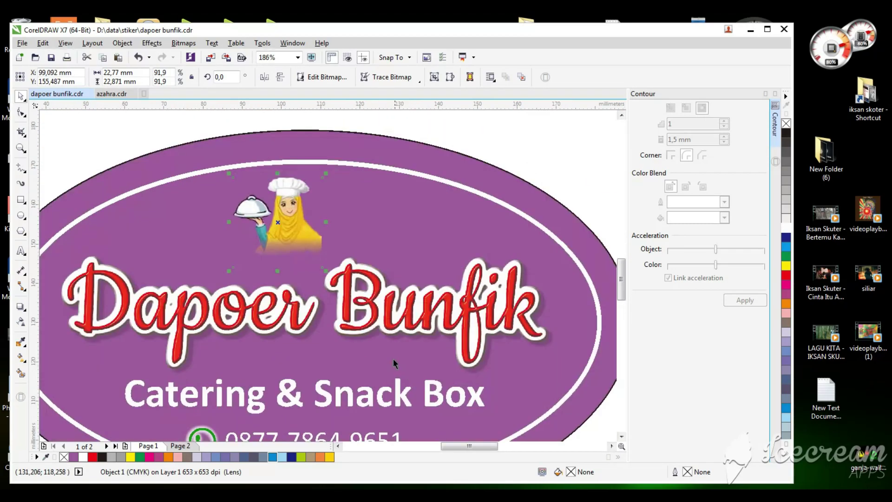
- Enlarge the chef illustration to about 44.6 mm wide and position it so its lower edge overlaps the title
{"action": "left_click_drag", "start_coordinate": [323, 268], "coordinate": [367, 323]}
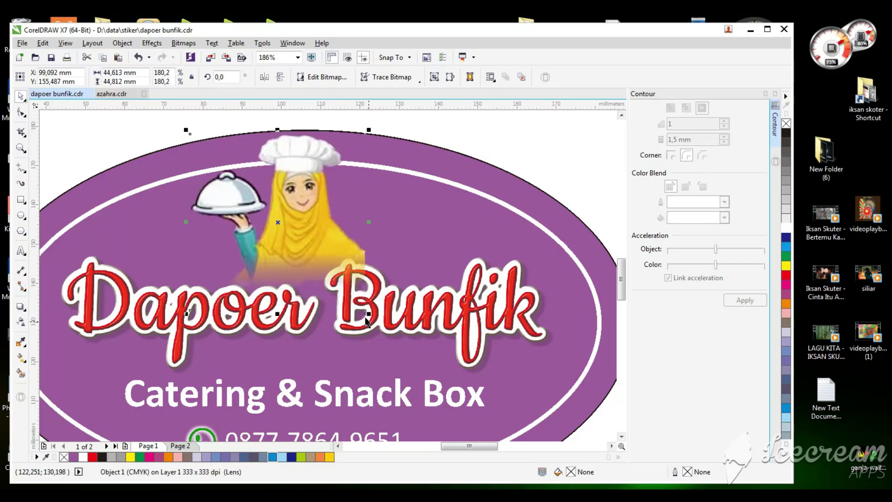
{"action": "left_click_drag", "start_coordinate": [321, 233], "coordinate": [329, 244]}
{"action": "left_click_drag", "start_coordinate": [317, 211], "coordinate": [319, 216]}
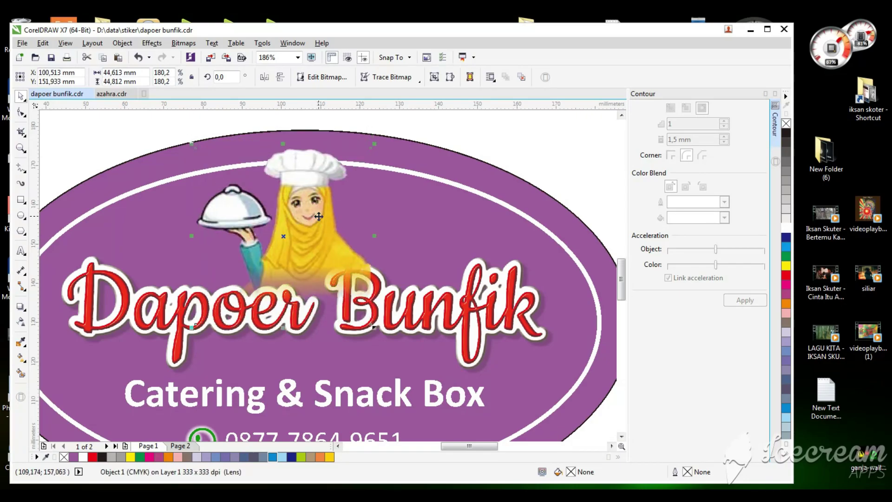
- Examine the whole page label with the chef illustration overlapping the title
{"action": "left_click", "coordinate": [457, 316]}
{"action": "scroll", "coordinate": [300, 278], "scroll_direction": "down", "scroll_amount": 2}
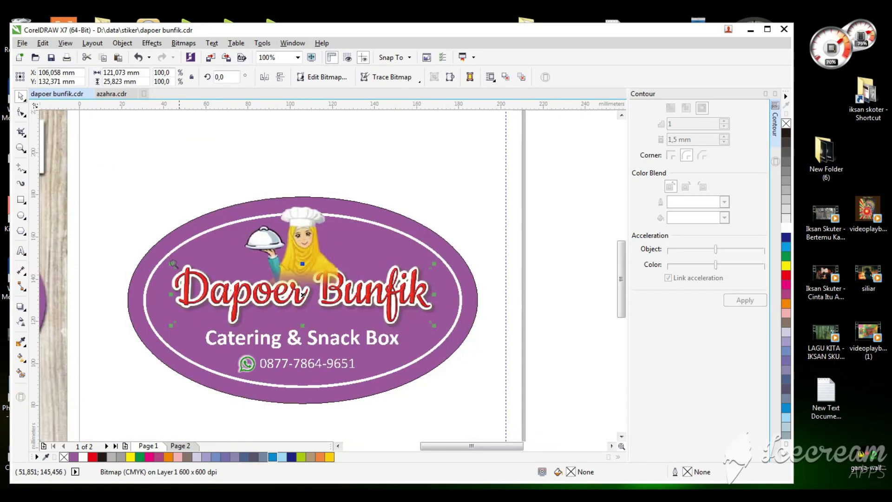
{"action": "scroll", "coordinate": [528, 172], "scroll_direction": "up", "scroll_amount": 1}
{"action": "left_click_drag", "start_coordinate": [524, 179], "coordinate": [87, 287]}
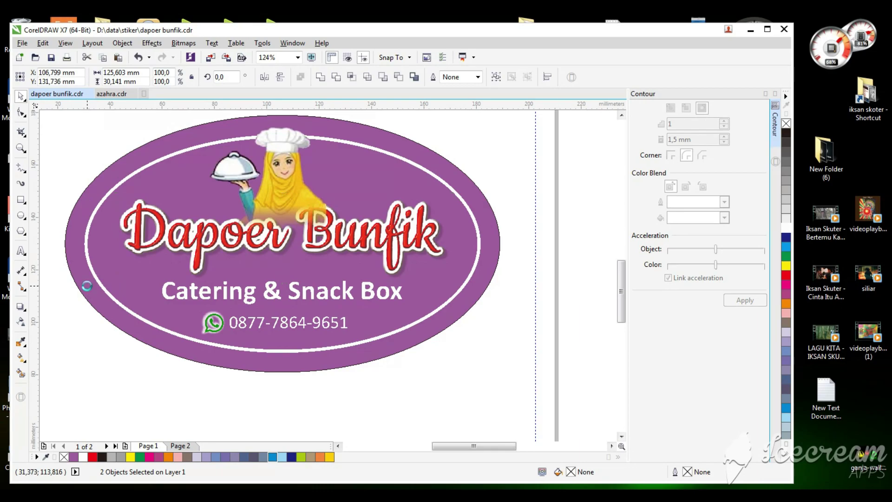
{"action": "scroll", "coordinate": [164, 296], "scroll_direction": "down", "scroll_amount": 2}
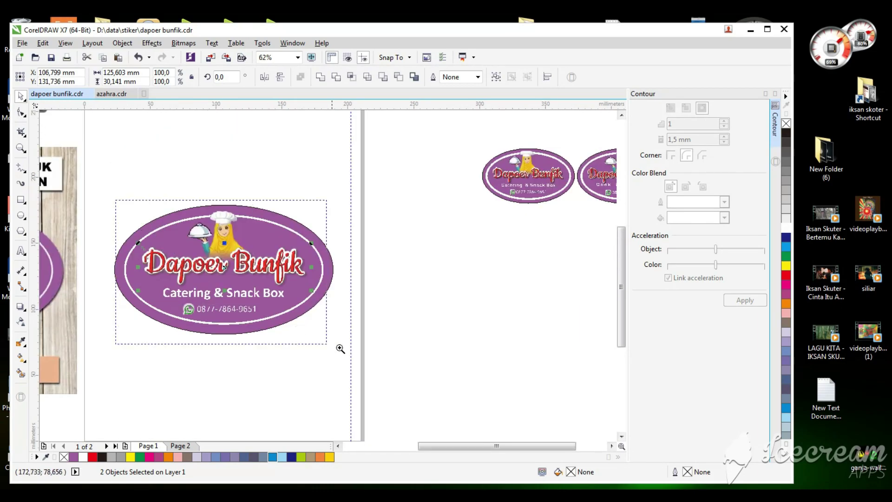
{"action": "left_click_drag", "start_coordinate": [299, 329], "coordinate": [365, 351]}
{"action": "left_click", "coordinate": [466, 148]}
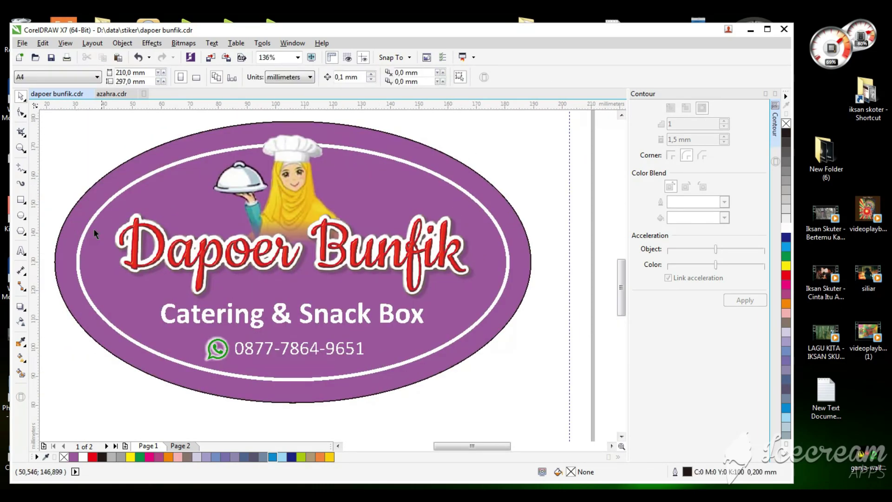
- Draw a vertical guide line about 104 mm long across the page label and centre it horizontally on the white inner ellipse
{"action": "left_click", "coordinate": [21, 167]}
{"action": "left_click", "coordinate": [278, 421]}
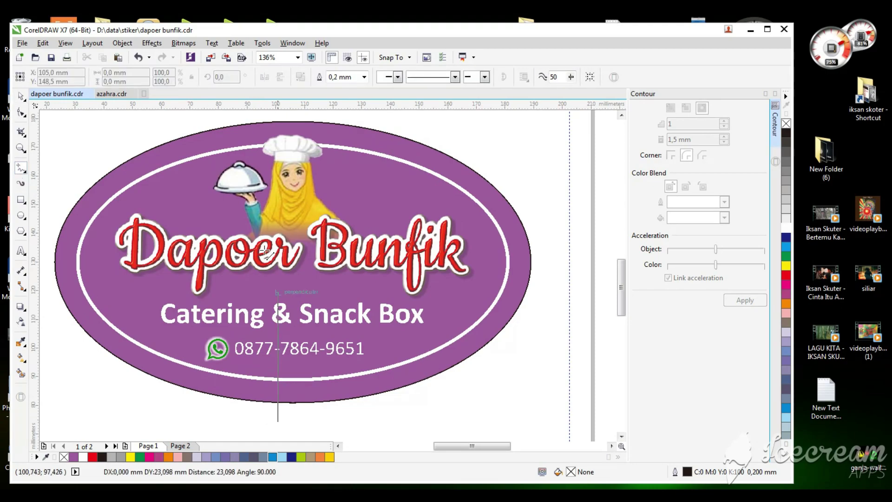
{"action": "left_click", "coordinate": [278, 121]}
{"action": "key", "text": "space"}
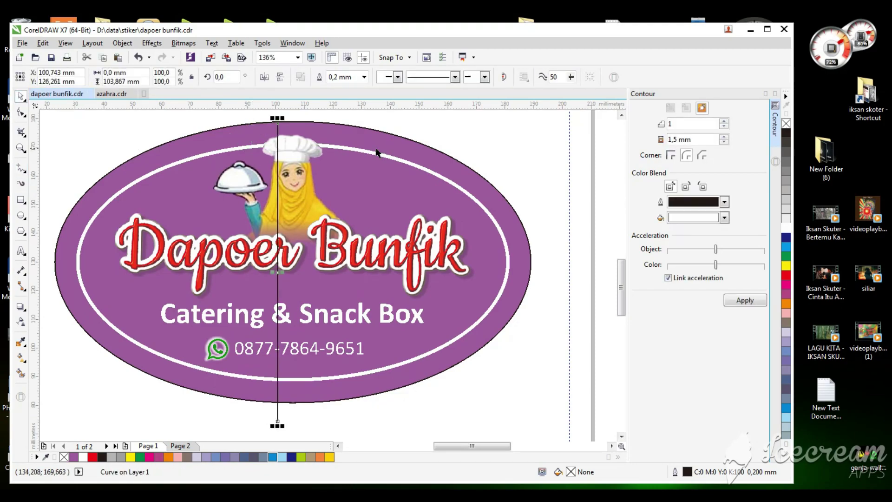
{"action": "left_click", "coordinate": [377, 152], "text": "shift"}
{"action": "key", "text": "c"}
{"action": "left_click", "coordinate": [448, 118]}
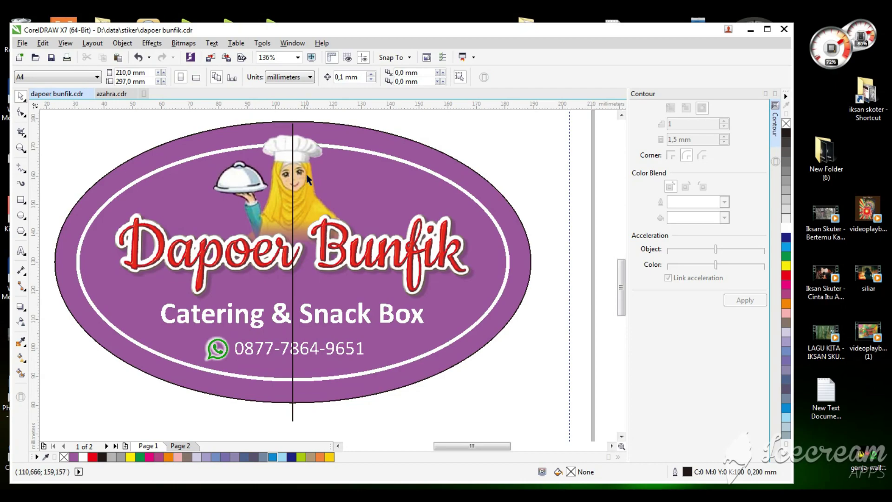
- Nudge the chef illustration about 0.5 mm to the left relative to the vertical centre line
{"action": "left_click", "coordinate": [334, 170]}
{"action": "key", "text": "Left"}
{"action": "key", "text": "Left"}
{"action": "key", "text": "Left"}
{"action": "key", "text": "Left"}
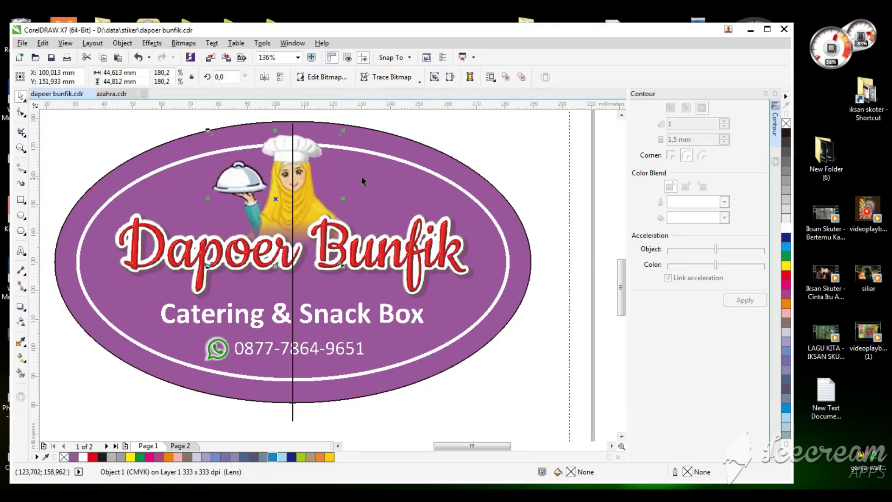
{"action": "key", "text": "Escape"}
- Examine how the chef's face and hat line up with the vertical centre line on the label
{"action": "scroll", "coordinate": [415, 209], "scroll_direction": "down", "scroll_amount": 2}
{"action": "scroll", "coordinate": [388, 221], "scroll_direction": "up", "scroll_amount": 4}
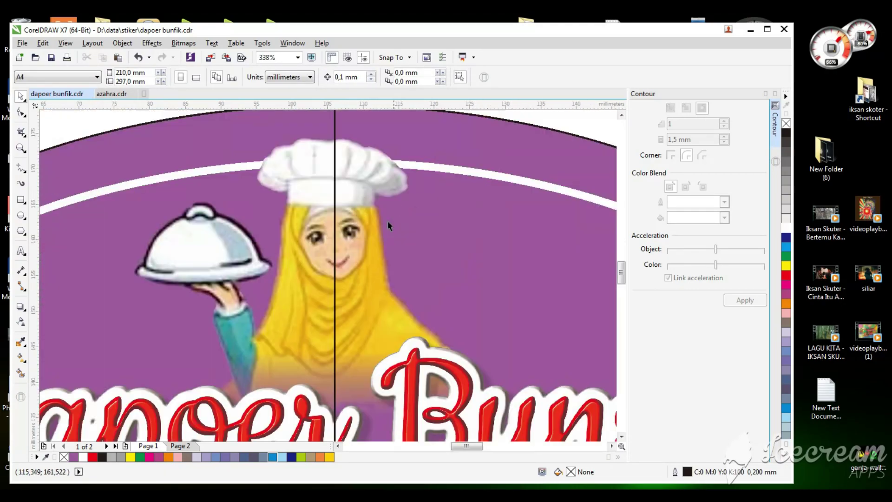
{"action": "scroll", "coordinate": [409, 295], "scroll_direction": "up", "scroll_amount": 3}
{"action": "scroll", "coordinate": [410, 296], "scroll_direction": "down", "scroll_amount": 6}
{"action": "key", "text": "F2"}
{"action": "left_click_drag", "start_coordinate": [297, 243], "coordinate": [454, 366]}
{"action": "scroll", "coordinate": [458, 172], "scroll_direction": "down", "scroll_amount": 2}
{"action": "key", "text": "F2"}
{"action": "left_click_drag", "start_coordinate": [336, 180], "coordinate": [553, 313]}
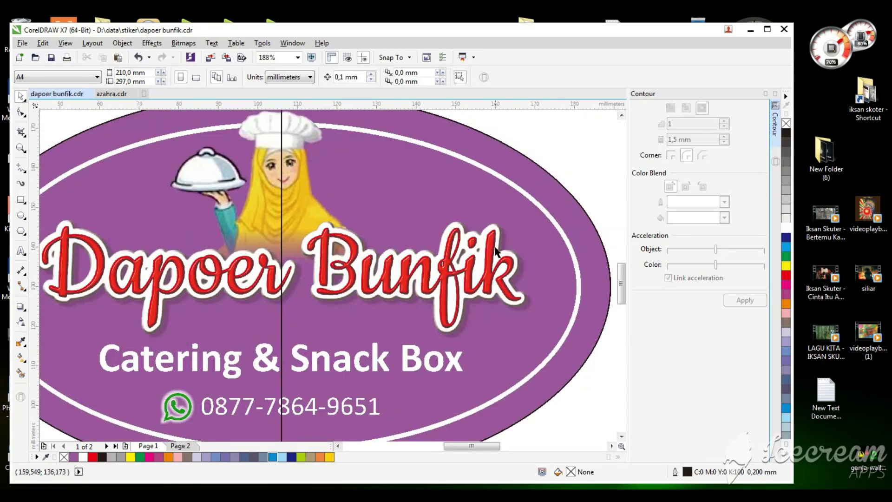
- Try to centre the chef illustration horizontally on the white inner ellipse, and undo the alignment
{"action": "left_click", "coordinate": [290, 196]}
{"action": "left_click", "coordinate": [420, 200], "text": "shift"}
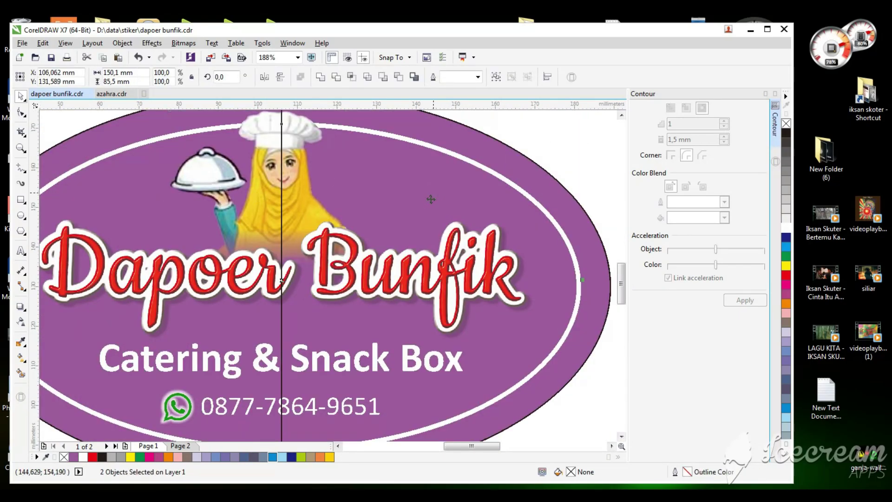
{"action": "key", "text": "c"}
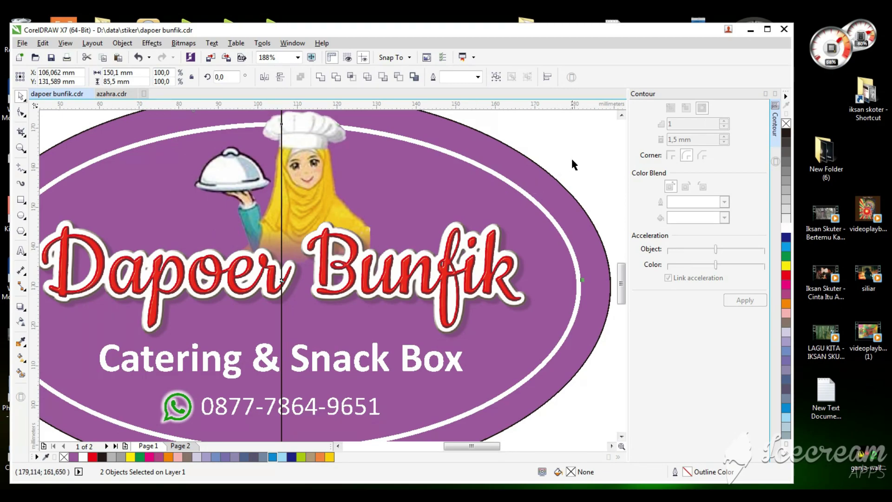
{"action": "key", "text": "ctrl+z"}
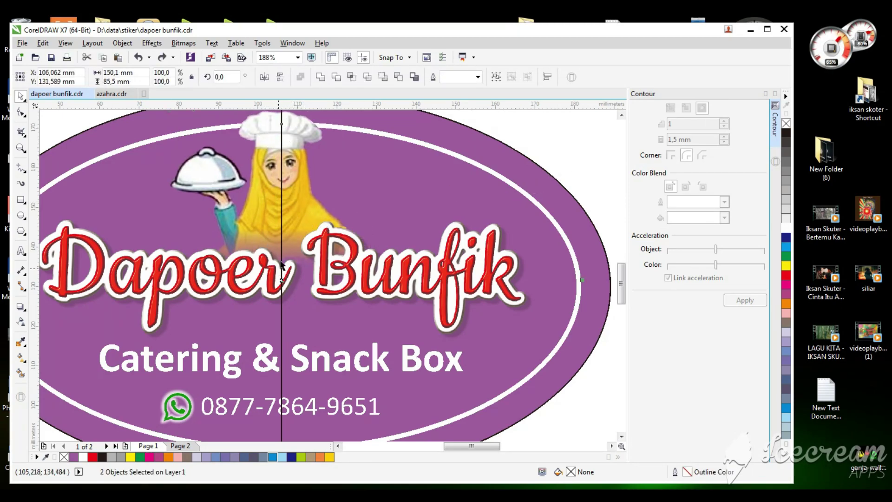
- Delete the vertical centre line from the page label
{"action": "scroll", "coordinate": [273, 245], "scroll_direction": "down", "scroll_amount": 2}
{"action": "key", "text": "F2"}
{"action": "left_click_drag", "start_coordinate": [169, 201], "coordinate": [454, 349]}
{"action": "left_click", "coordinate": [468, 274]}
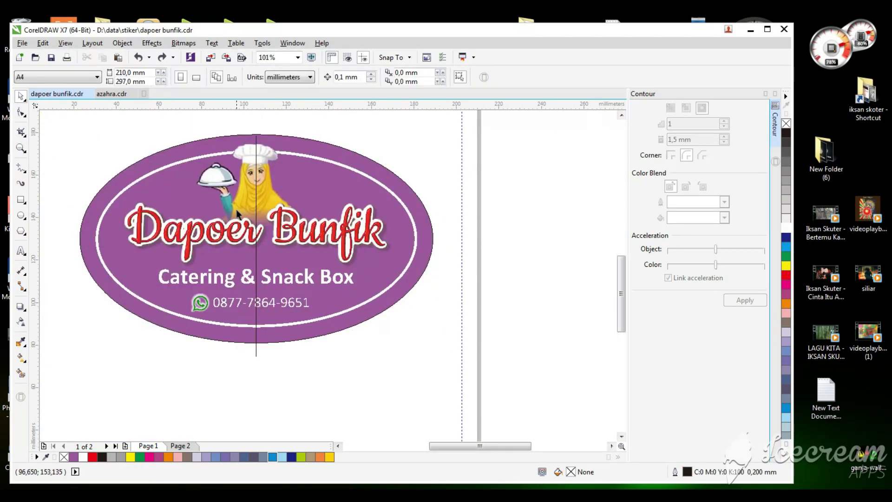
{"action": "left_click", "coordinate": [256, 264]}
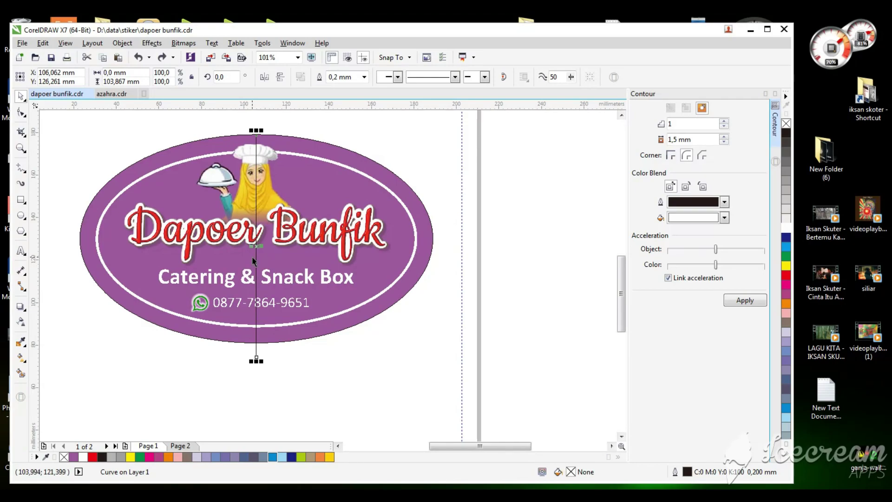
{"action": "key", "text": "Delete"}
- Preview the finished page label in full screen
{"action": "scroll", "coordinate": [350, 397], "scroll_direction": "down", "scroll_amount": 2}
{"action": "key", "text": "F2"}
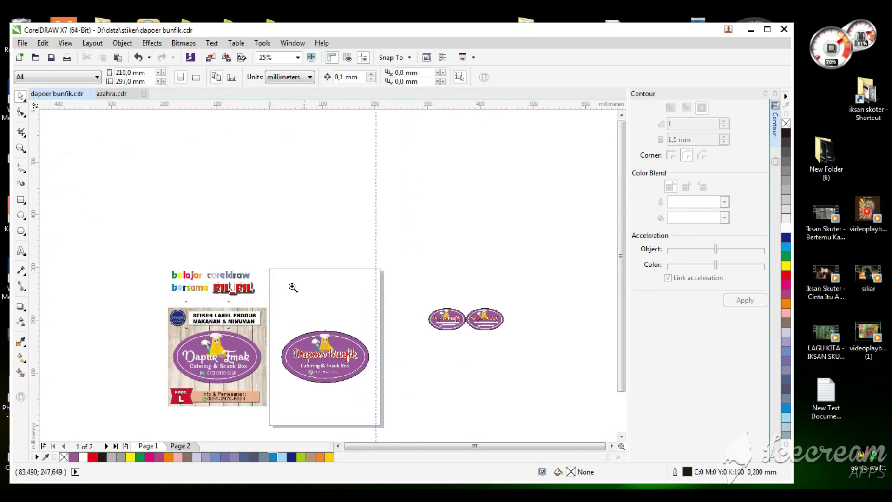
{"action": "left_click_drag", "start_coordinate": [272, 323], "coordinate": [379, 392]}
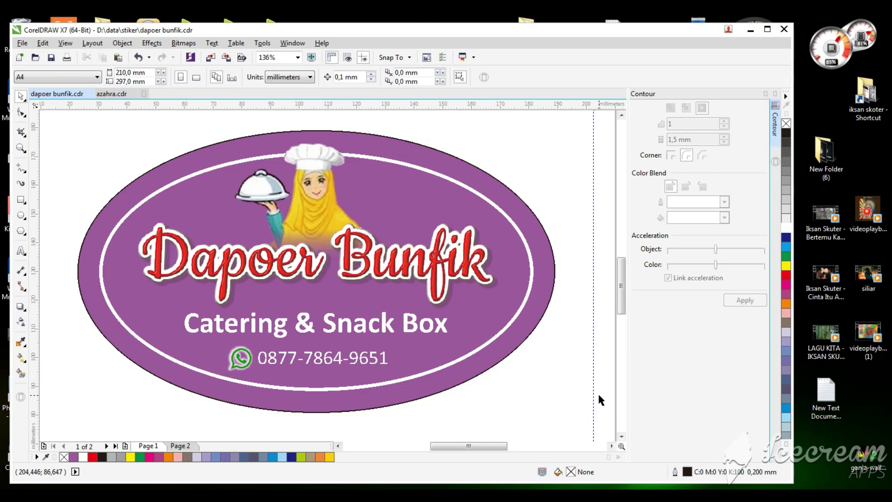
{"action": "key", "text": "F9"}
{"action": "scroll", "coordinate": [597, 392], "scroll_direction": "down", "scroll_amount": 2}
{"action": "scroll", "coordinate": [425, 305], "scroll_direction": "down", "scroll_amount": 1}
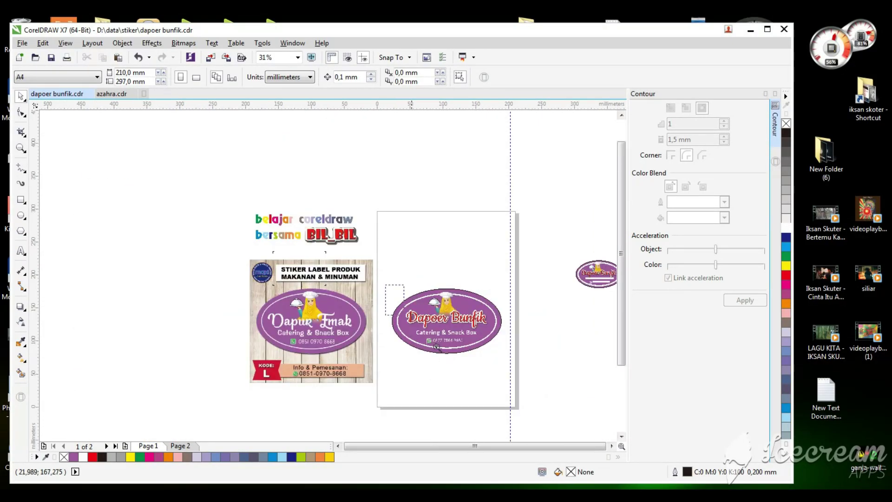
- Compare the finished label with the reference sticker, and view the multicoloured "belajar coreldraw" heading above it
{"action": "scroll", "coordinate": [488, 302], "scroll_direction": "up", "scroll_amount": 4}
{"action": "scroll", "coordinate": [193, 167], "scroll_direction": "up", "scroll_amount": 1}
{"action": "scroll", "coordinate": [193, 169], "scroll_direction": "down", "scroll_amount": 4}
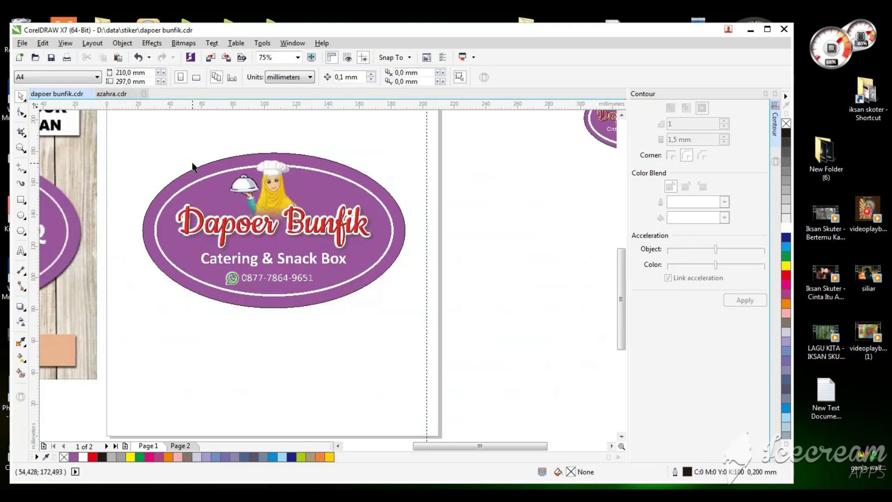
{"action": "scroll", "coordinate": [338, 268], "scroll_direction": "up", "scroll_amount": 3}
{"action": "scroll", "coordinate": [333, 284], "scroll_direction": "down", "scroll_amount": 2}
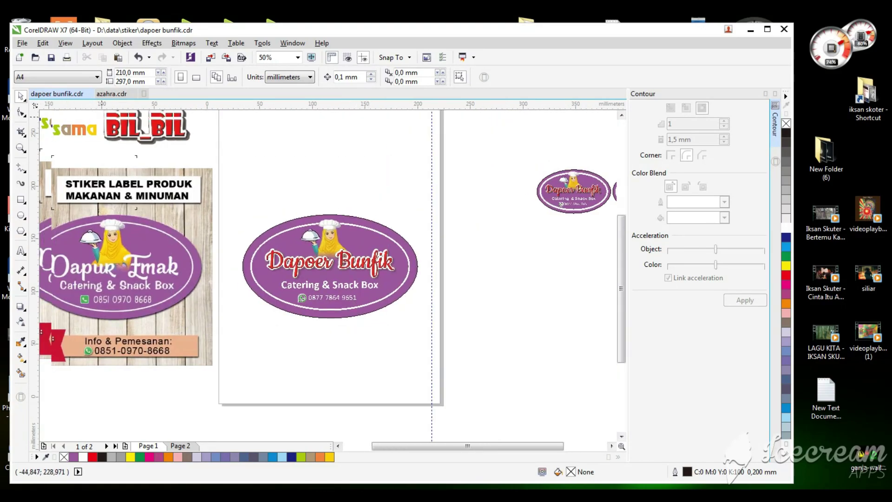
{"action": "scroll", "coordinate": [126, 180], "scroll_direction": "up", "scroll_amount": 1}
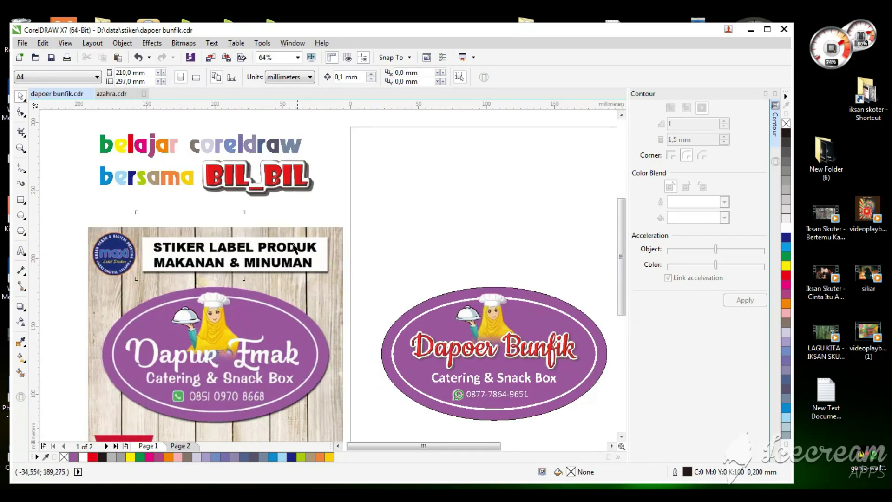
{"action": "scroll", "coordinate": [153, 432], "scroll_direction": "up", "scroll_amount": 1}
{"action": "left_click_drag", "start_coordinate": [431, 117], "coordinate": [79, 236]}
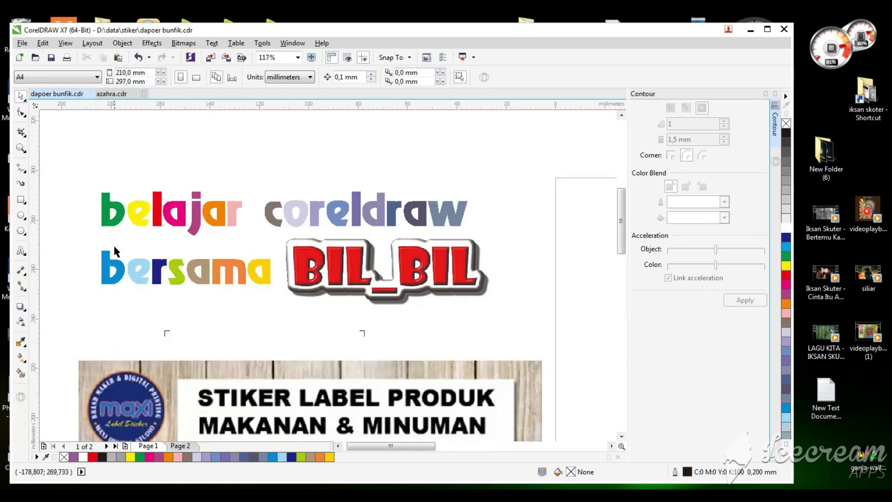